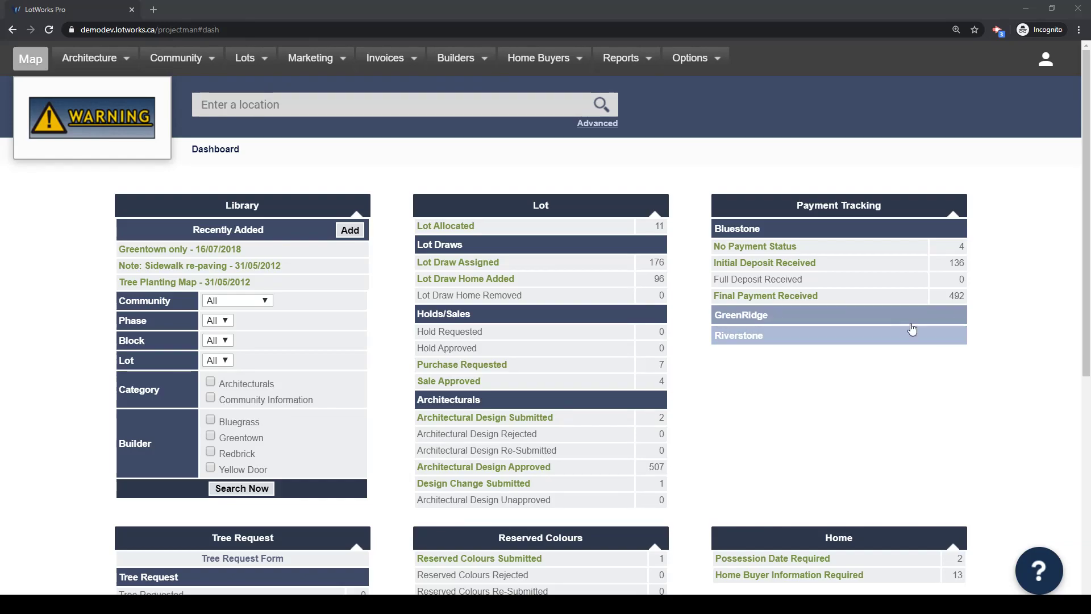
# - Examine the dashboard's Library, Lot, Payment Tracking, Tree Request, Reserved Colours, Home and Report sections
pyautogui.click(910, 387)
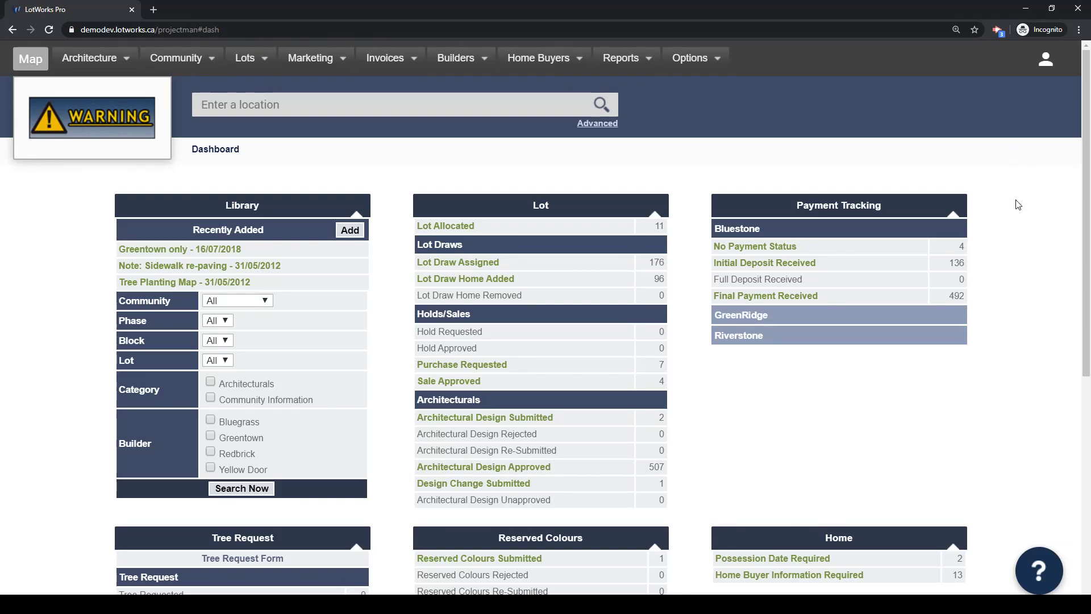
pyautogui.scroll(-3, 1017, 205)
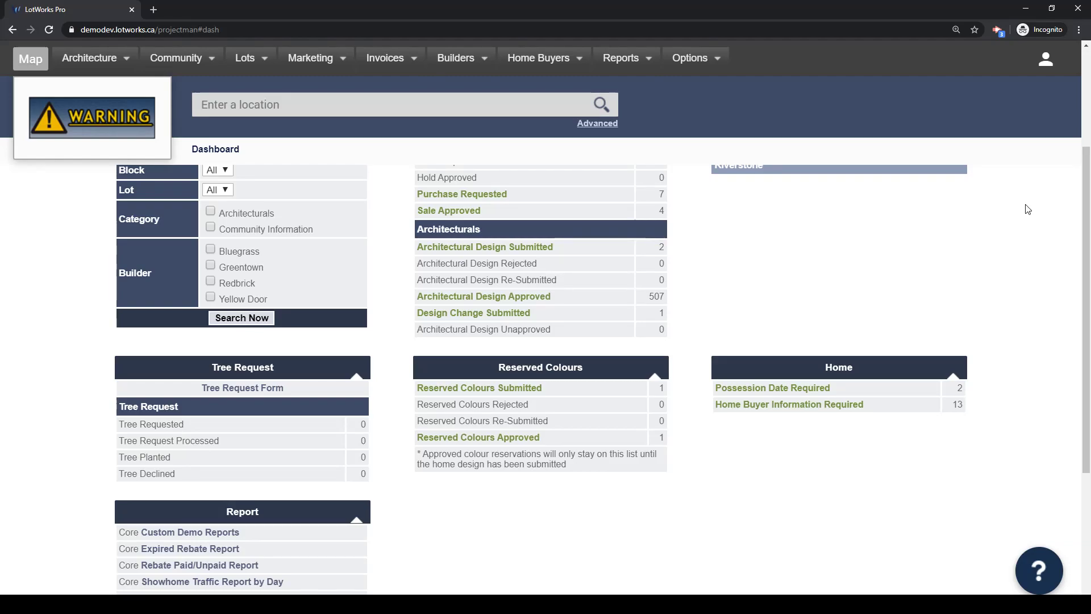
pyautogui.scroll(3, 1027, 209)
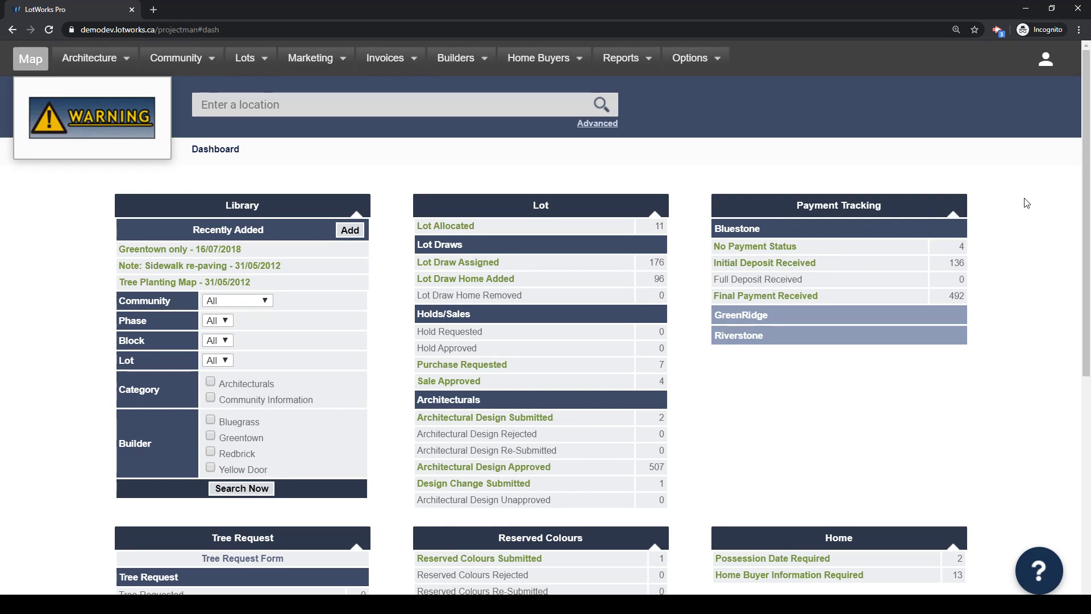
pyautogui.scroll(-3, 1027, 203)
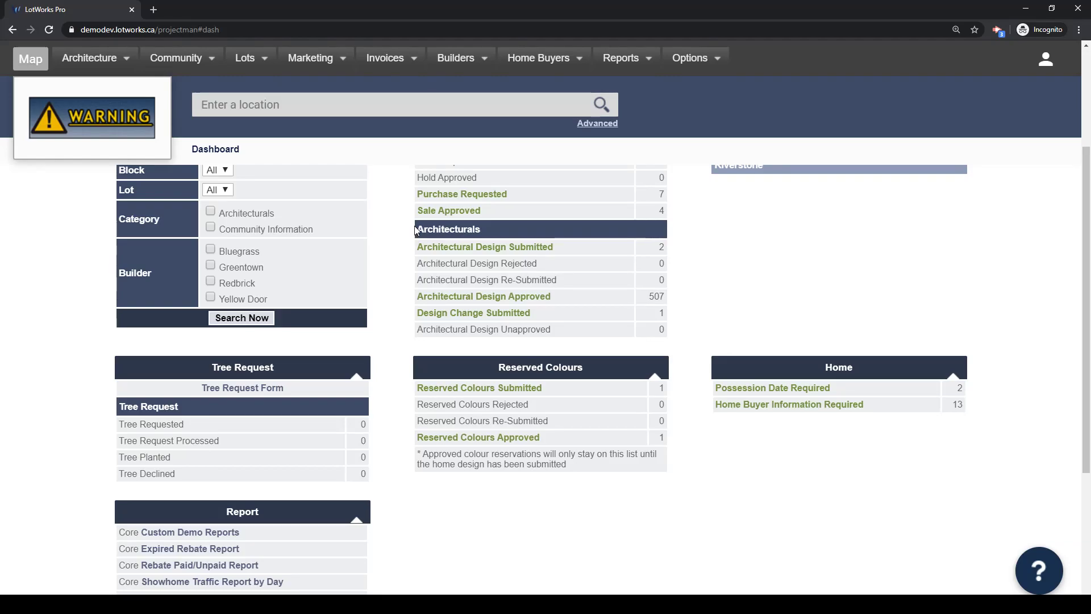
pyautogui.moveTo(415, 229); pyautogui.dragTo(512, 359)
pyautogui.click(782, 282)
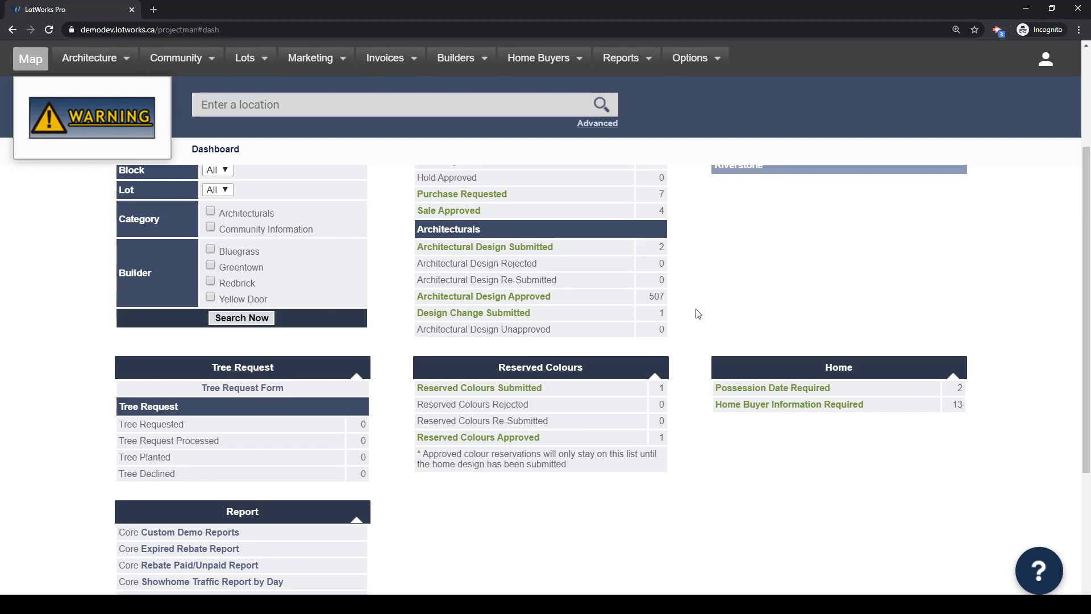
pyautogui.scroll(3, 698, 314)
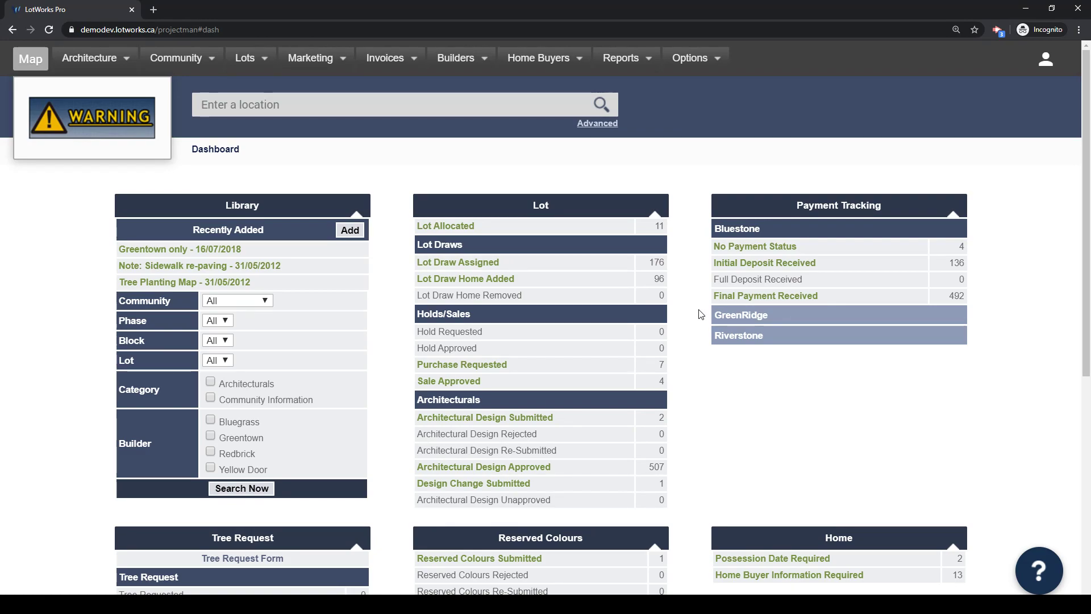
pyautogui.scroll(-3, 701, 314)
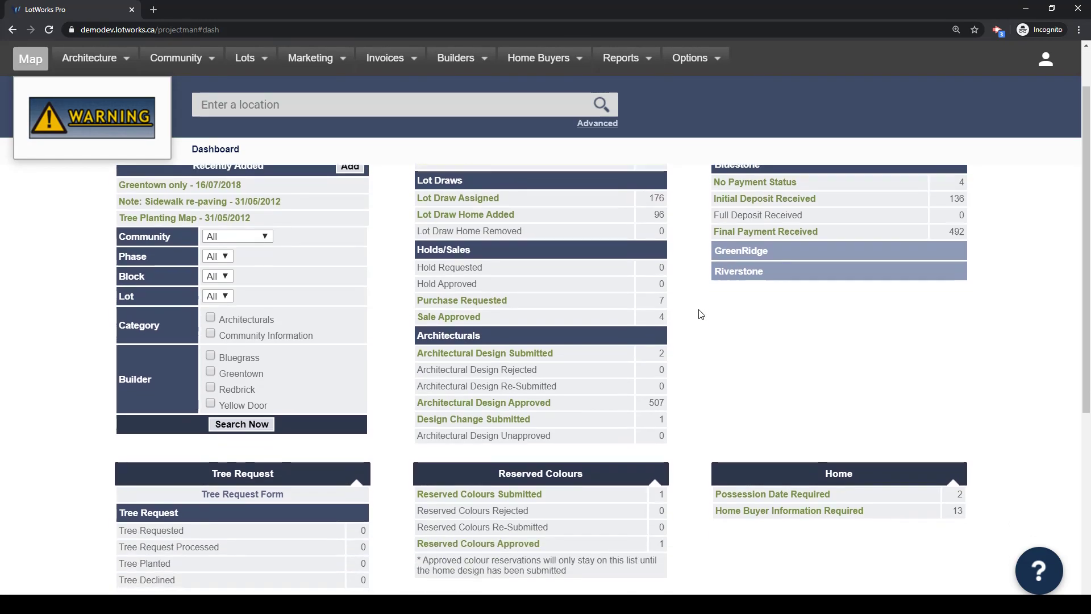
pyautogui.scroll(-2, 700, 314)
pyautogui.scroll(6, 700, 314)
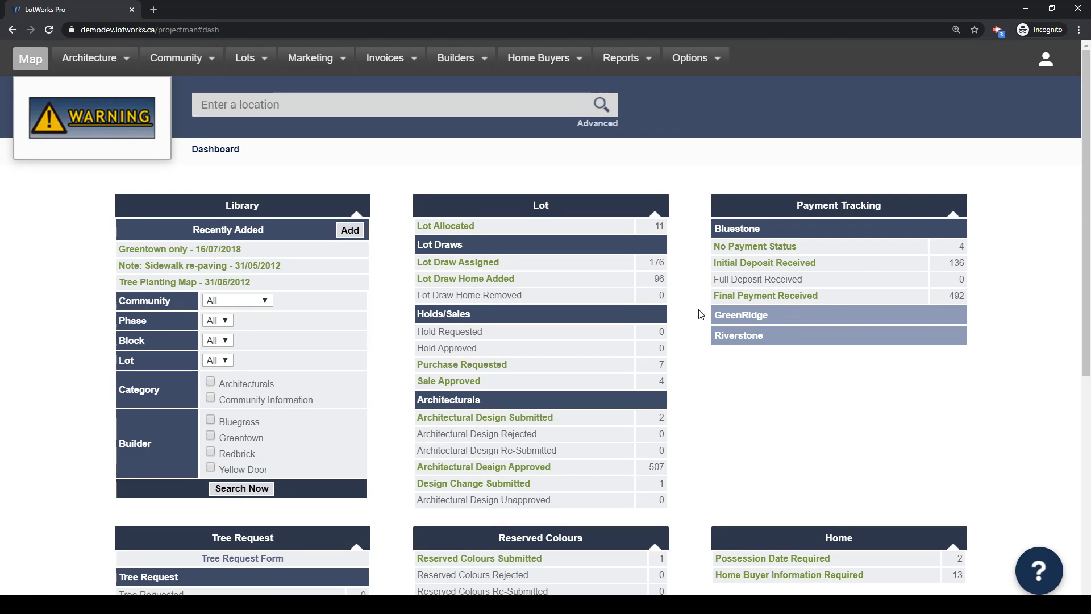
pyautogui.scroll(-1, 700, 314)
pyautogui.scroll(-3, 701, 314)
pyautogui.scroll(1, 701, 314)
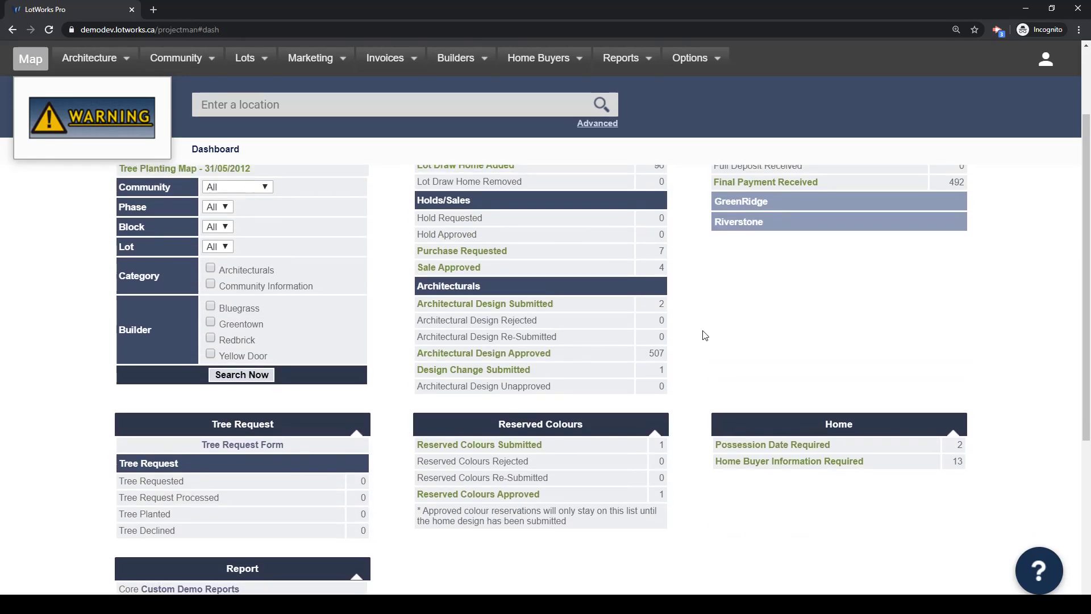
# - Open the map and filter it to the Bluestone community
pyautogui.click(31, 61)
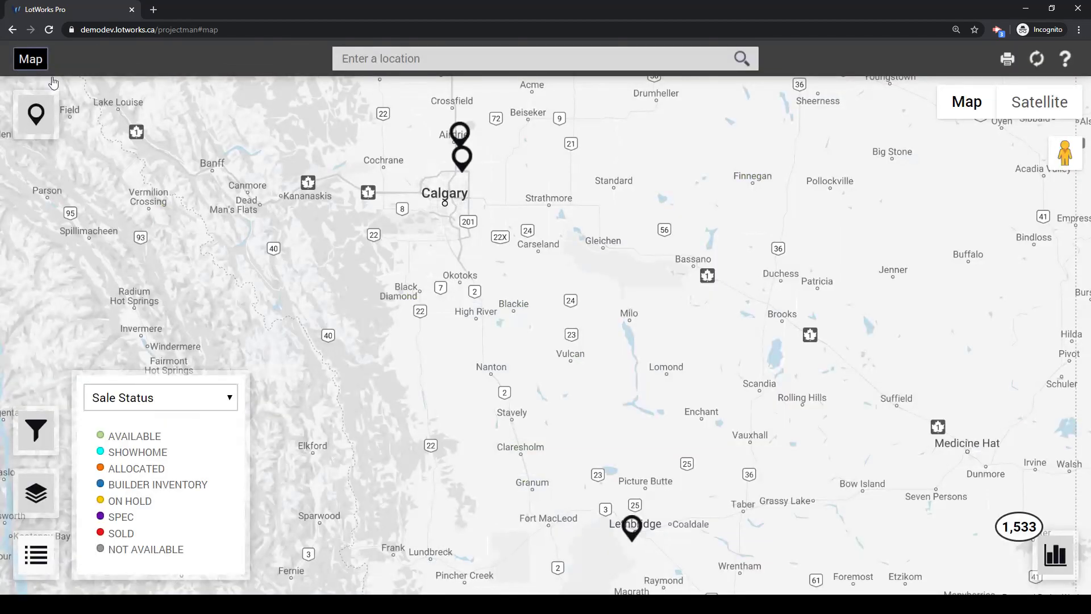
pyautogui.click(467, 162)
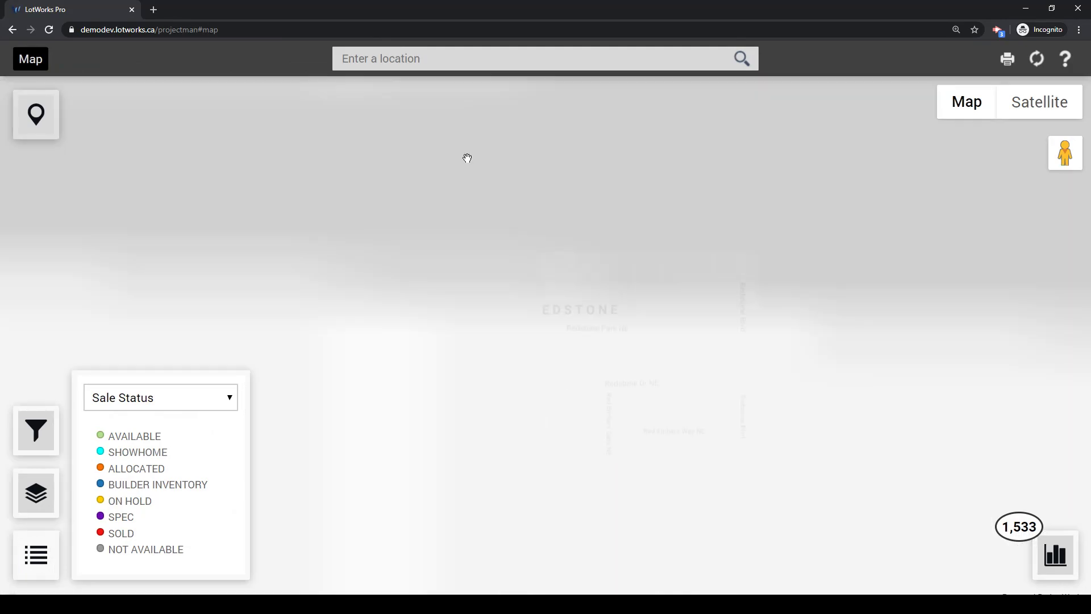
pyautogui.click(38, 114)
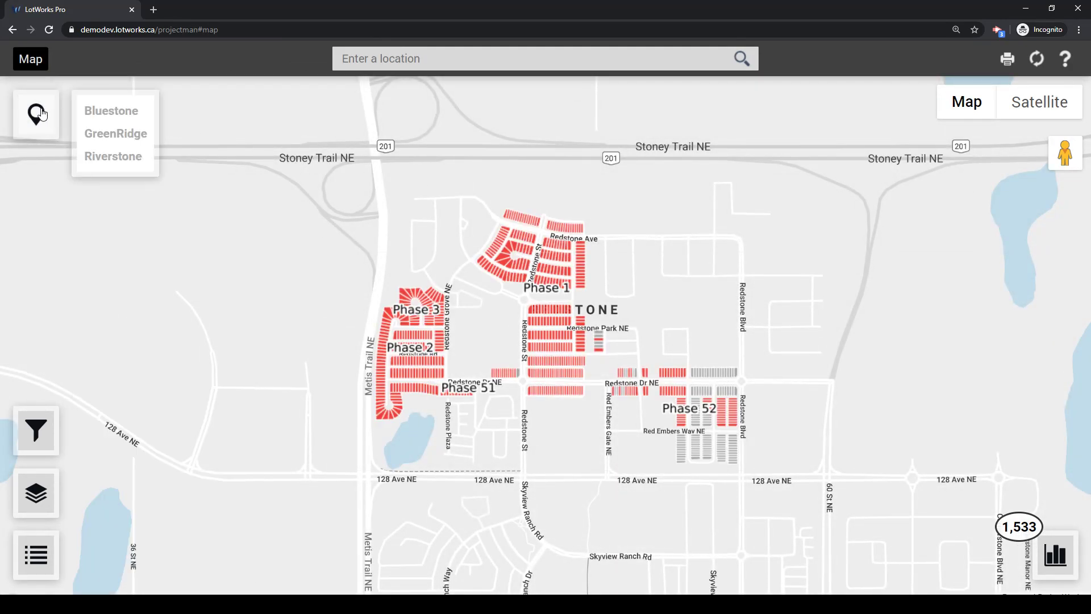
pyautogui.click(98, 111)
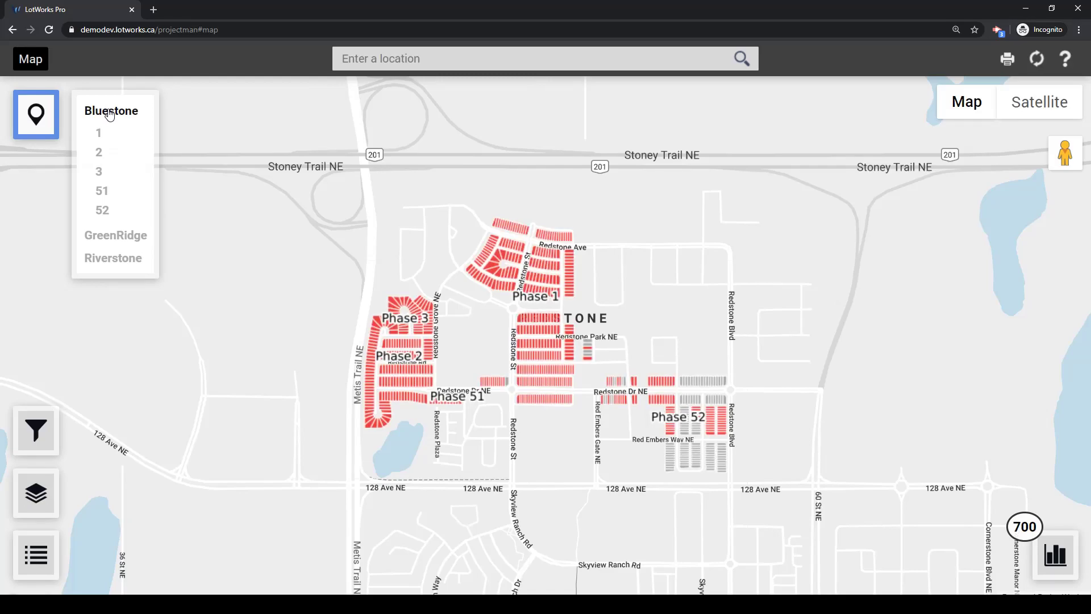
# - Switch the map's community filter to GreenRidge and view its lots around the Ravenswood View roundabout
pyautogui.click(102, 238)
pyautogui.click(103, 242)
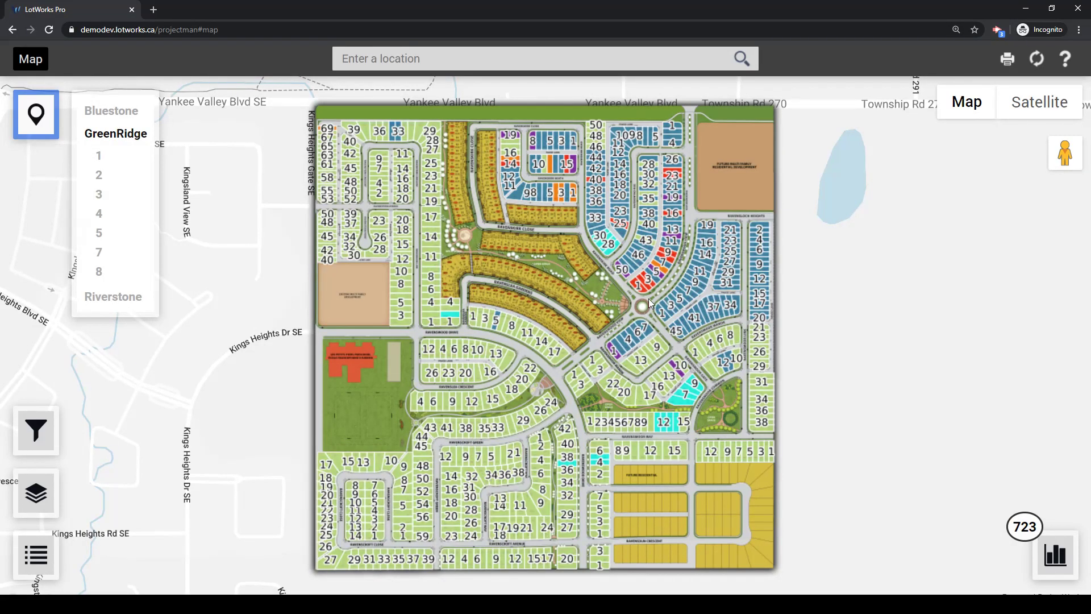
pyautogui.scroll(1, 644, 298)
pyautogui.moveTo(598, 300); pyautogui.dragTo(528, 409)
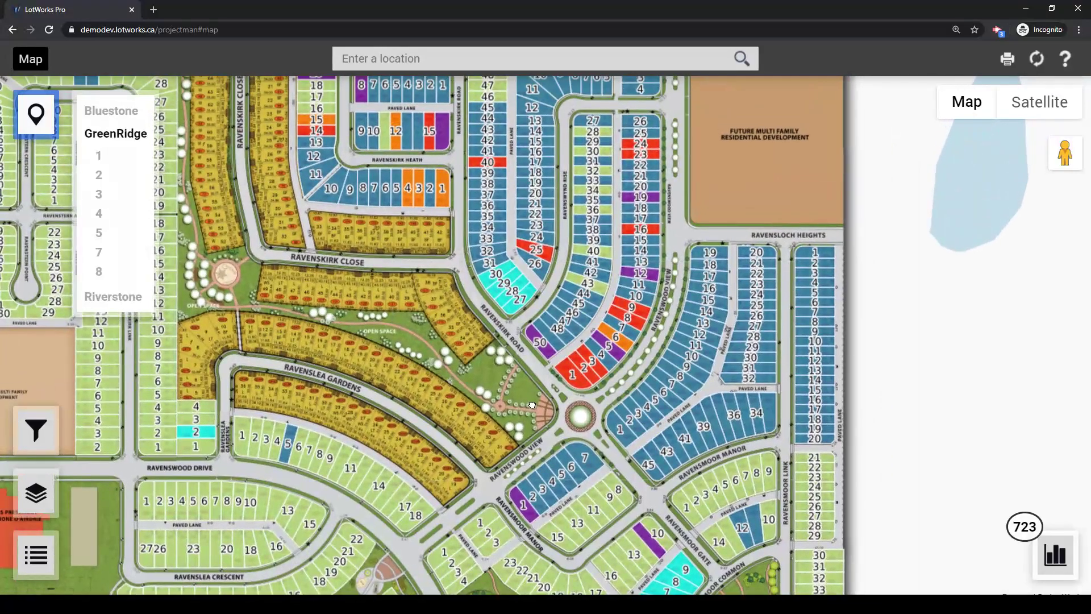
# - Try the Sold, Builder Inventory and Spec sale status filters on GreenRidge, ending with only Builder Inventory selected
pyautogui.click(29, 564)
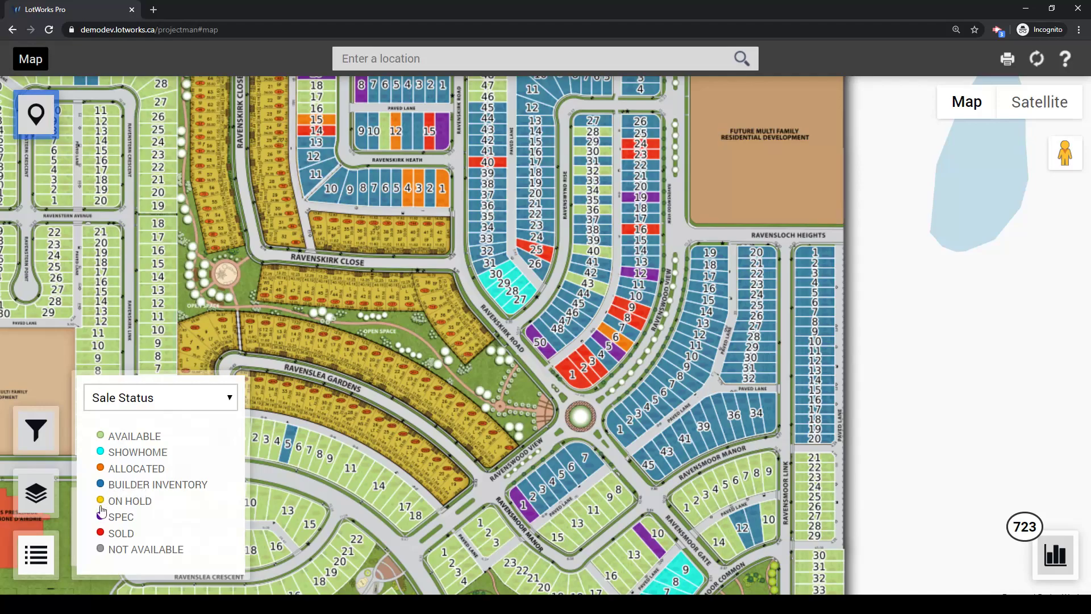
pyautogui.click(123, 533)
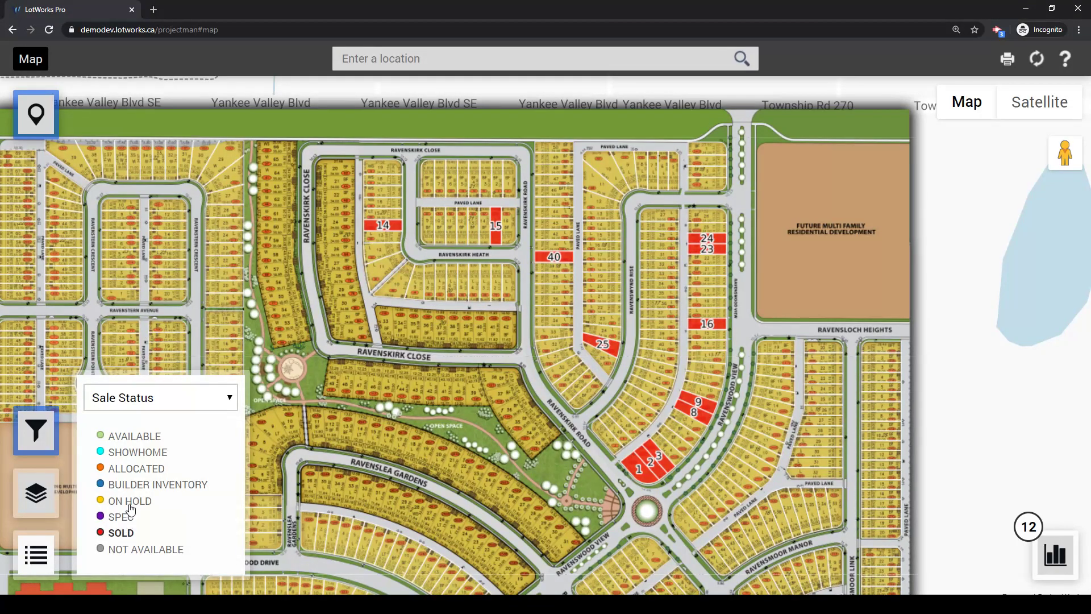
pyautogui.click(126, 484)
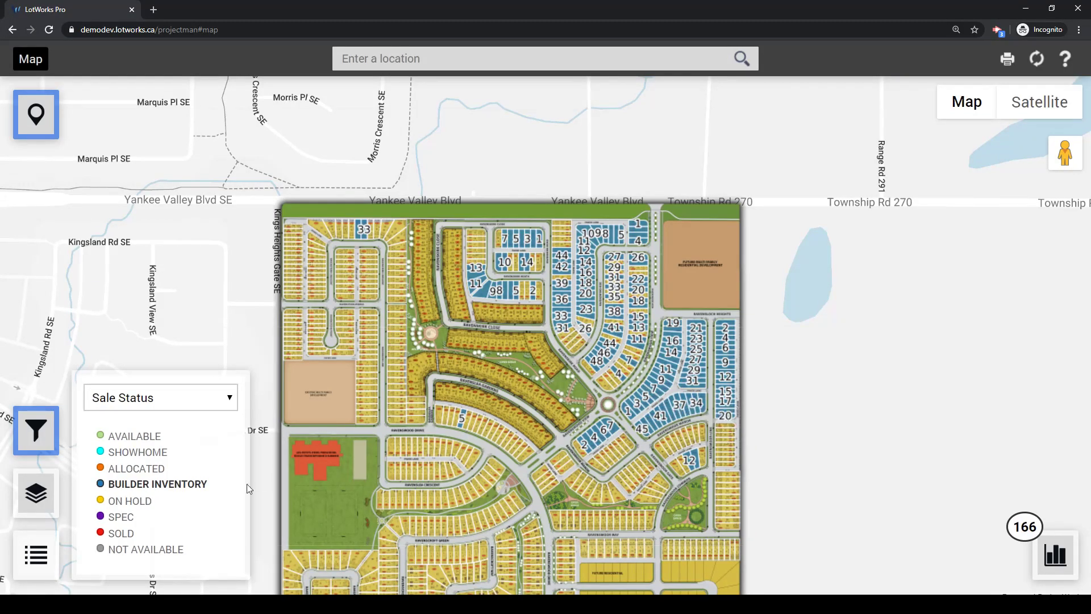
pyautogui.click(121, 517)
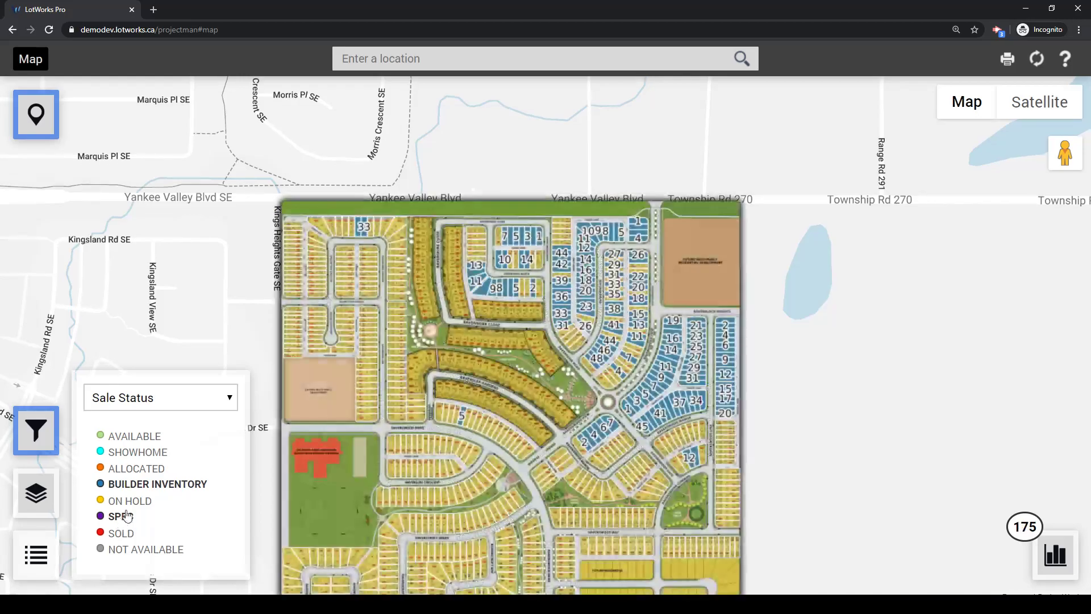
pyautogui.click(135, 486)
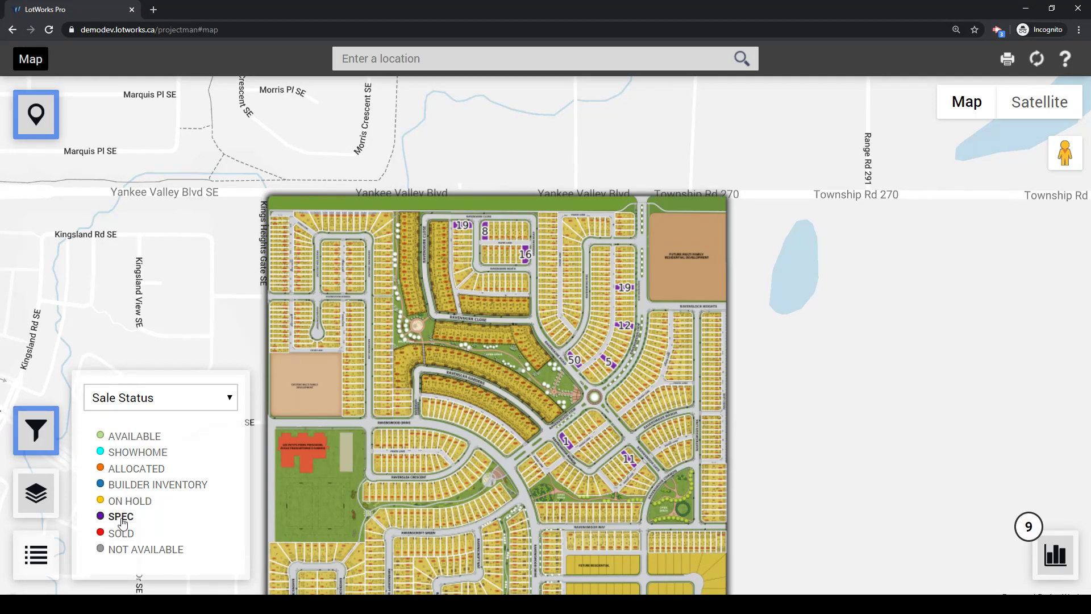
pyautogui.click(121, 517)
pyautogui.click(134, 484)
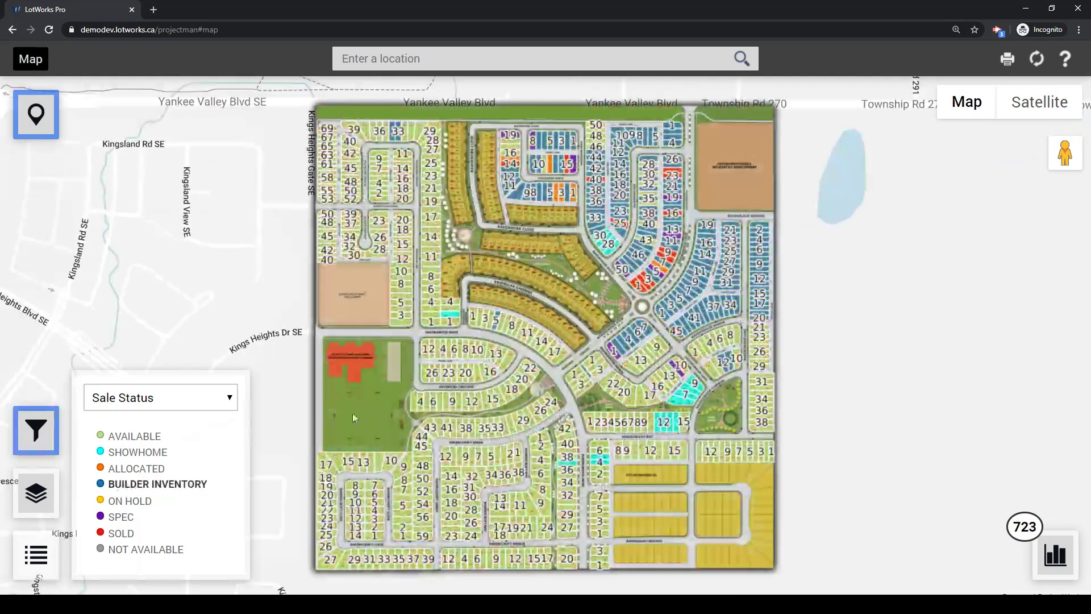
# - Open the information for Lot 1, Block 16, Phase 4 beside the roundabout and review its price, status and lot details
pyautogui.scroll(3, 602, 393)
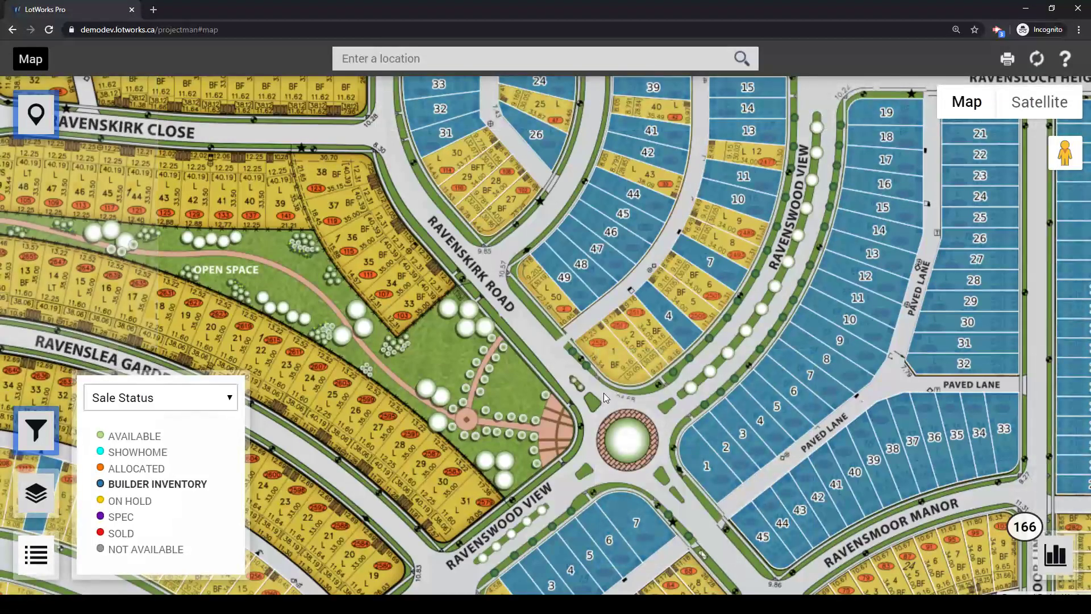
pyautogui.moveTo(605, 393); pyautogui.dragTo(575, 343)
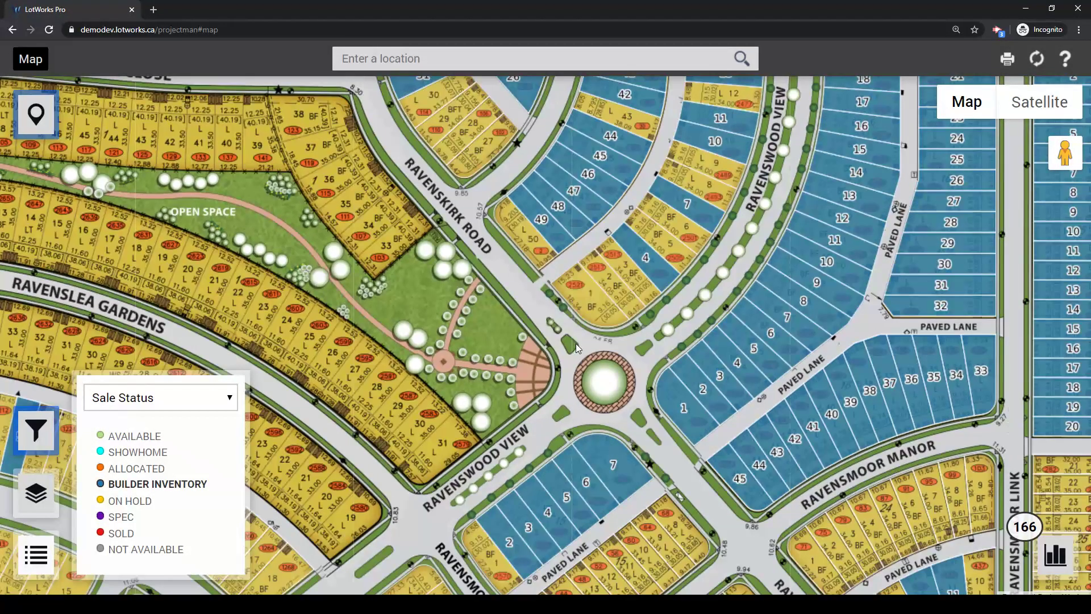
pyautogui.click(681, 417)
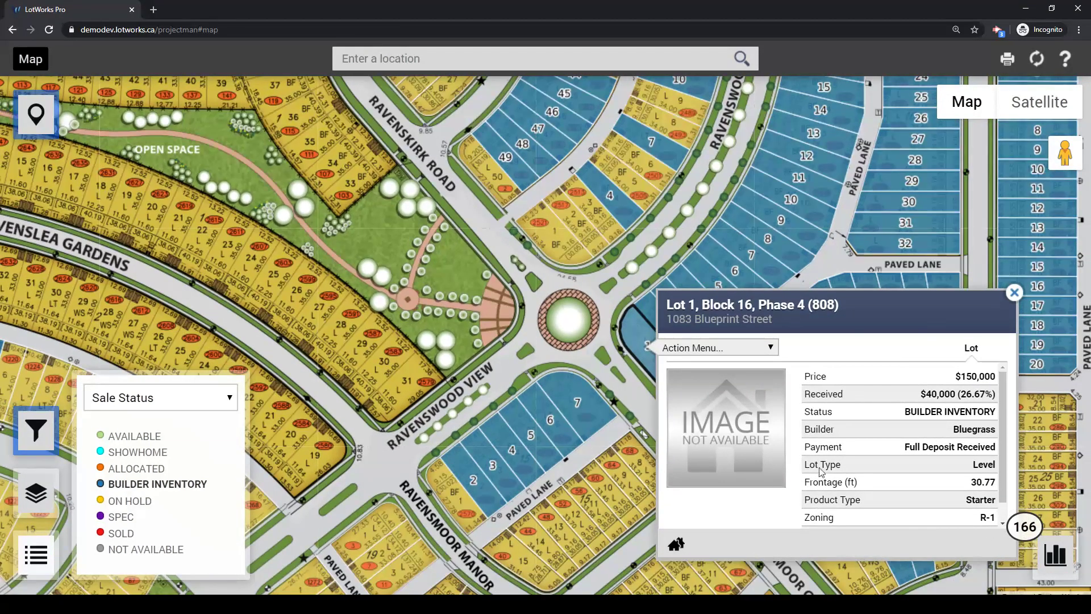
pyautogui.scroll(-1, 900, 413)
pyautogui.scroll(1, 900, 413)
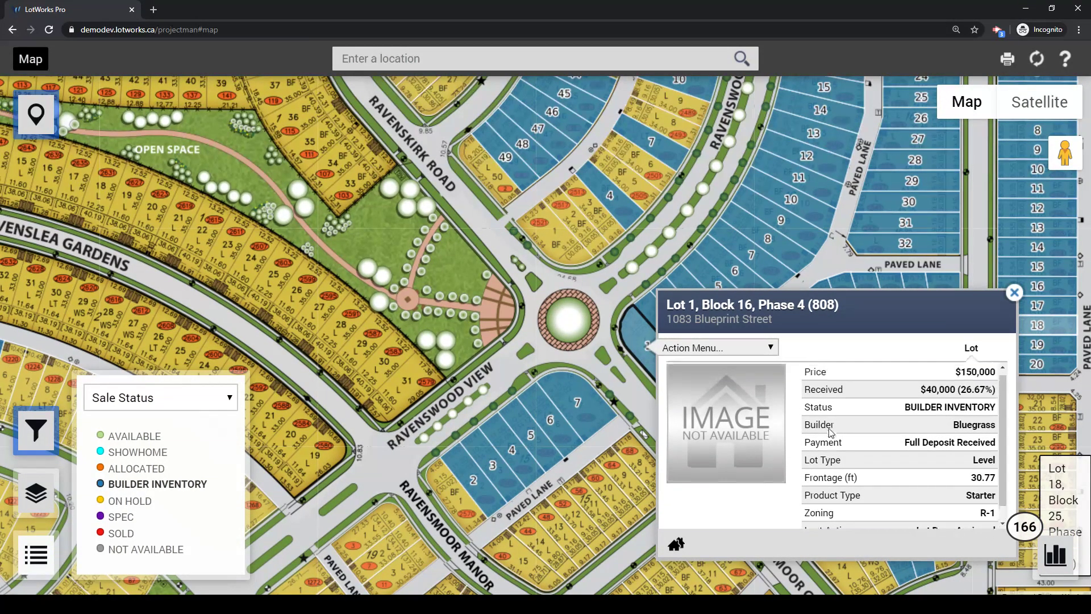
# - View the neighbour report for Lot 1, Block 16, return to the map and close the lot's information
pyautogui.click(704, 353)
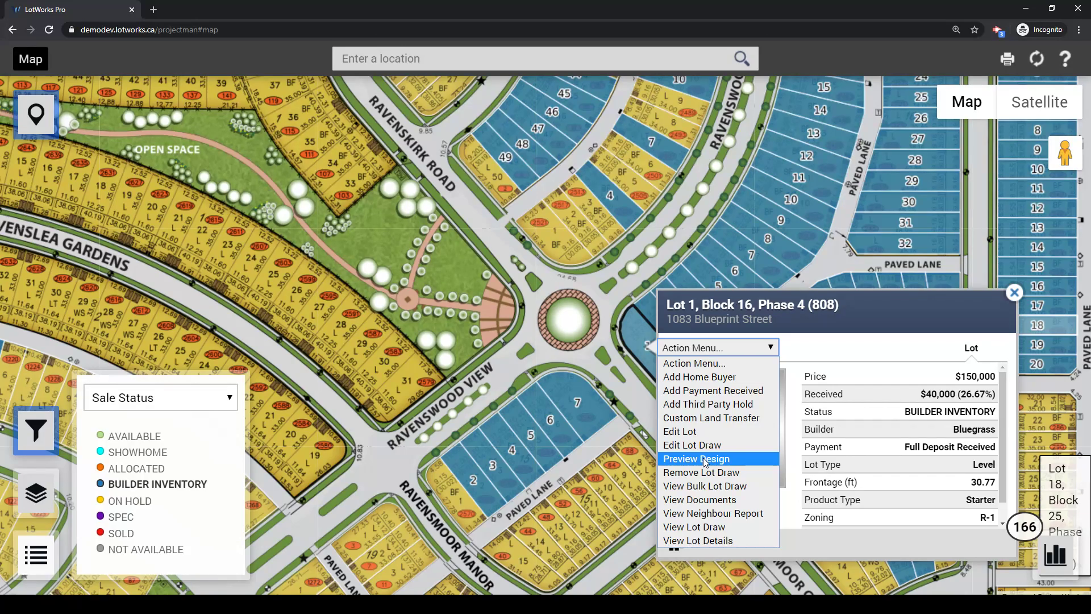
pyautogui.click(714, 514)
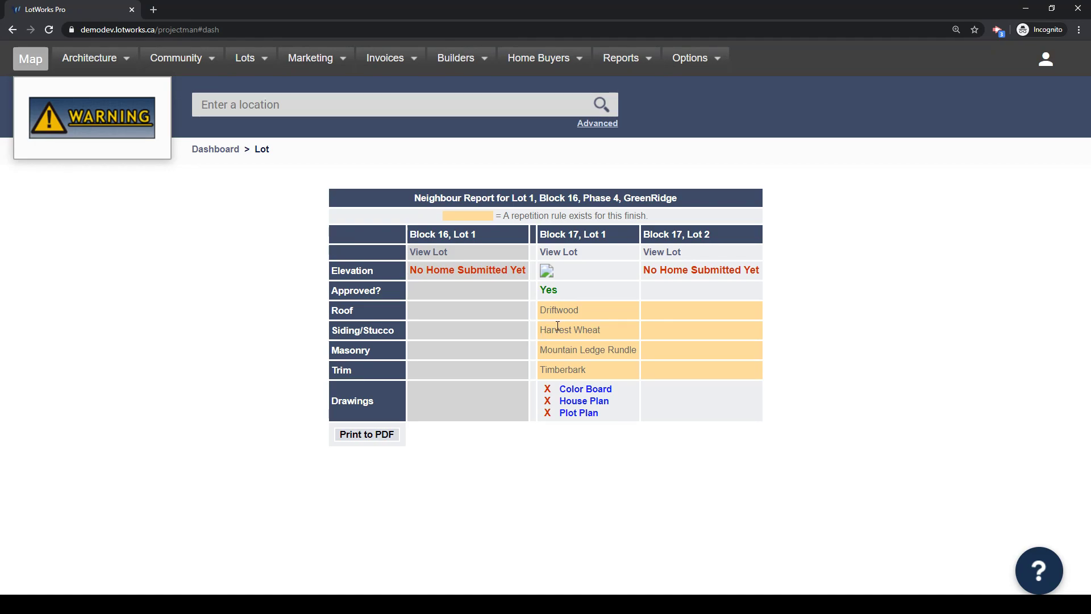
pyautogui.click(36, 63)
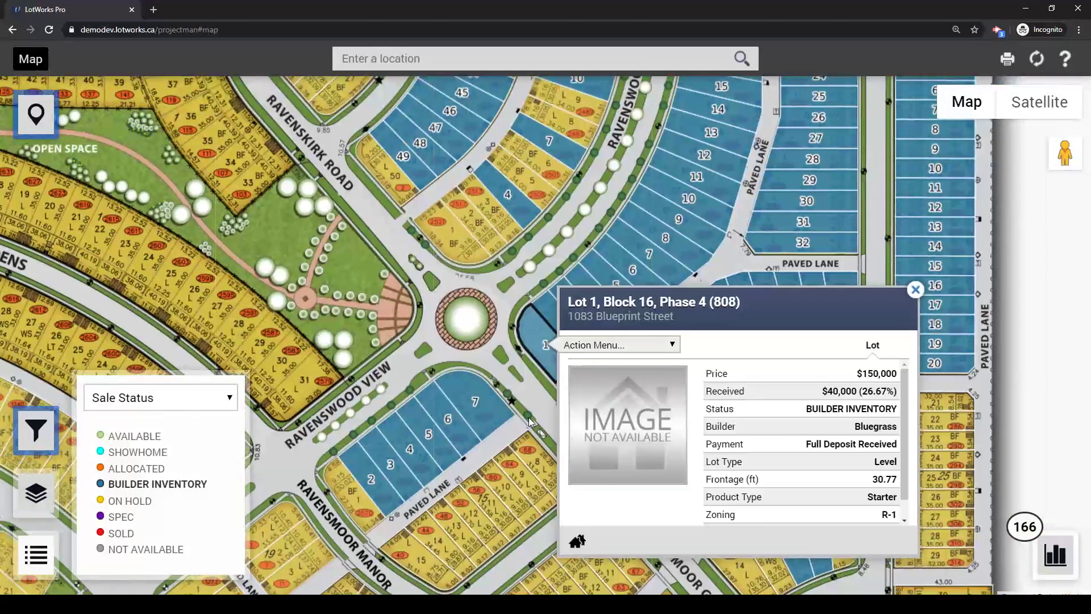
pyautogui.click(645, 345)
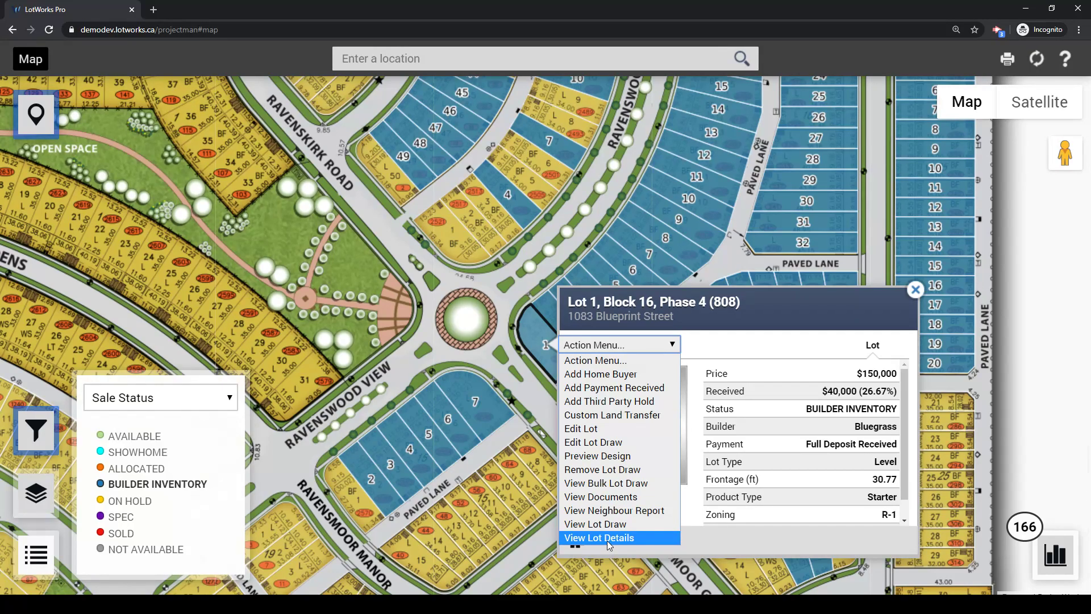
pyautogui.click(915, 291)
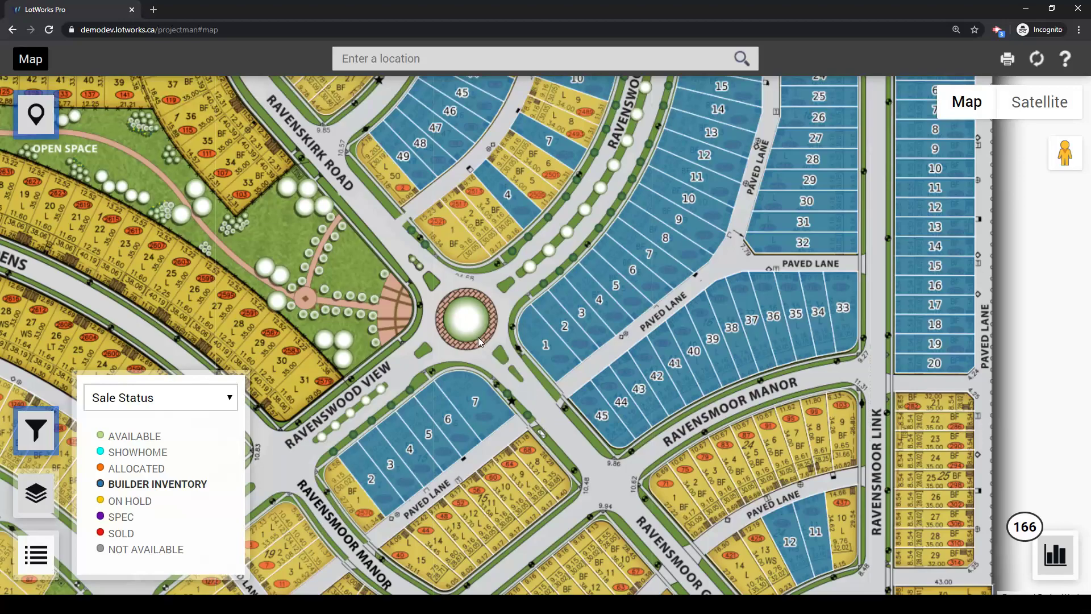
# - Open the Add Home Buyer form for Lot 1, Block 16, Phase 4 and examine its Spec Home/Showhome option
pyautogui.moveTo(476, 335); pyautogui.dragTo(489, 359)
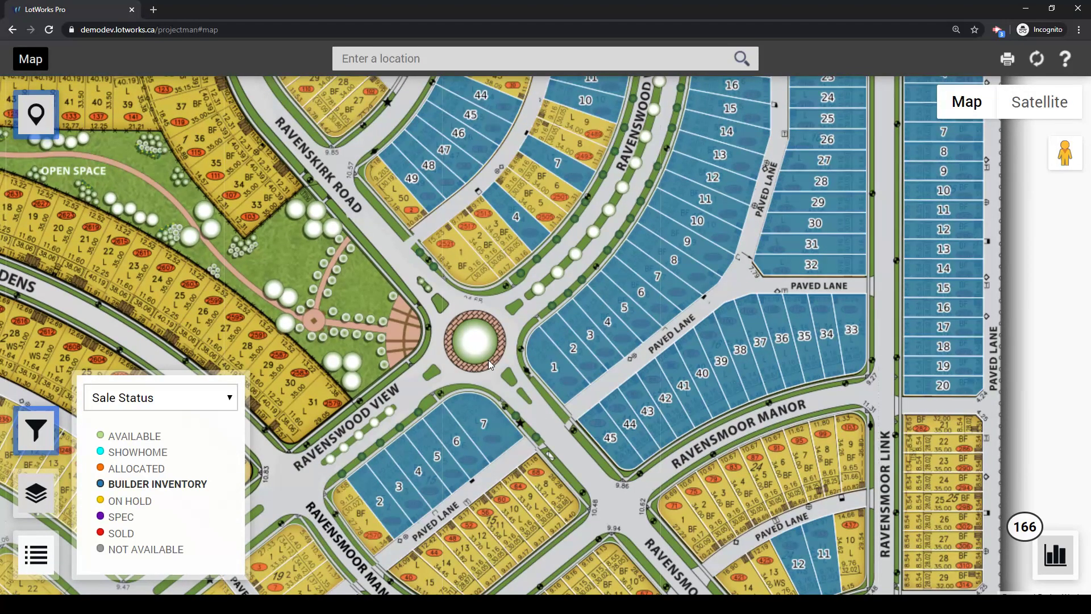
pyautogui.click(552, 361)
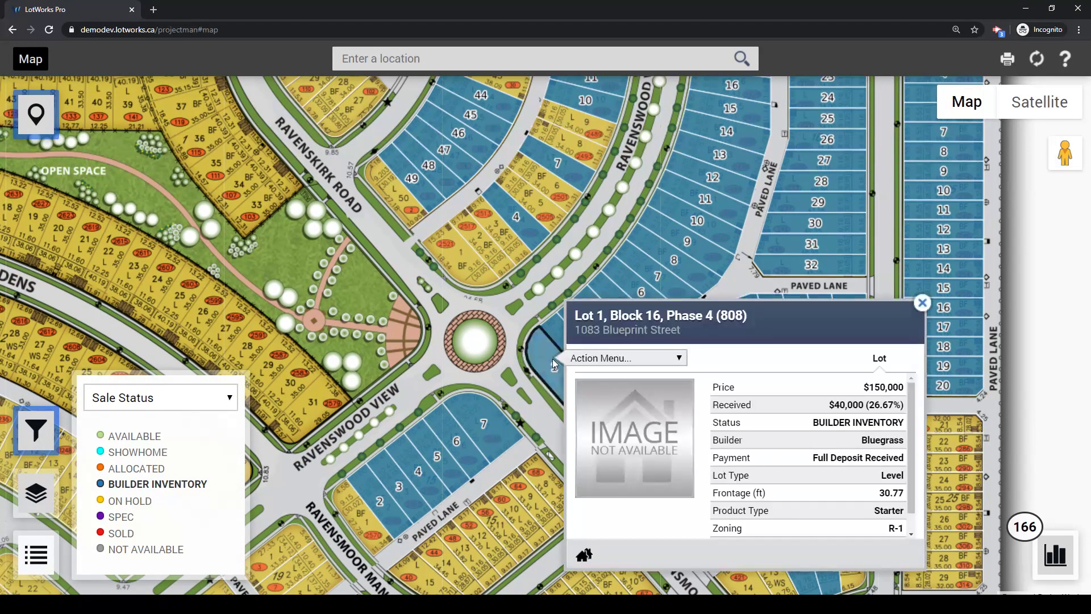
pyautogui.click(593, 358)
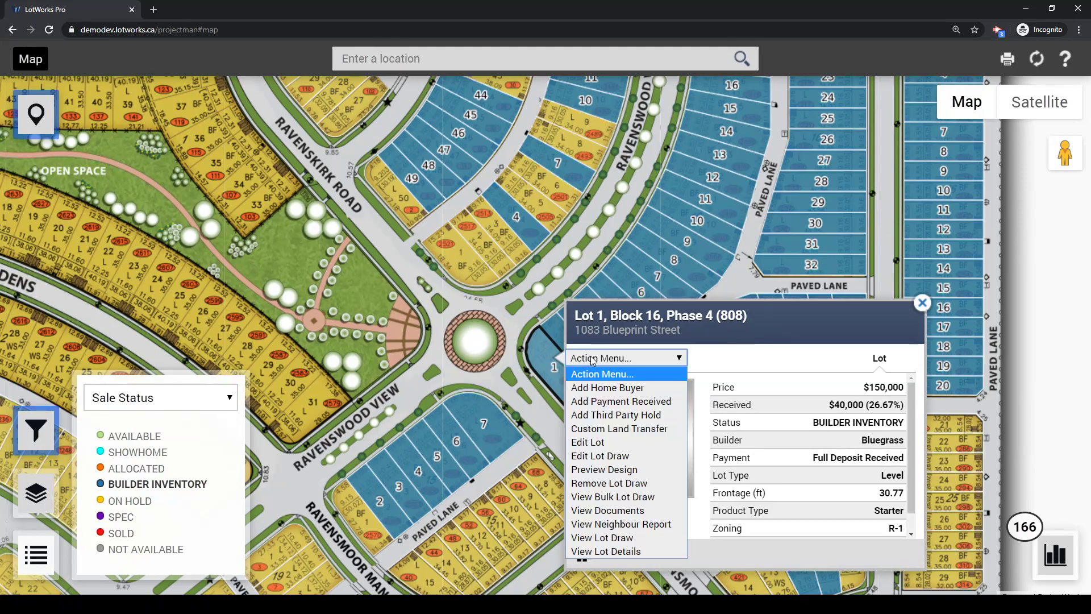
pyautogui.click(601, 388)
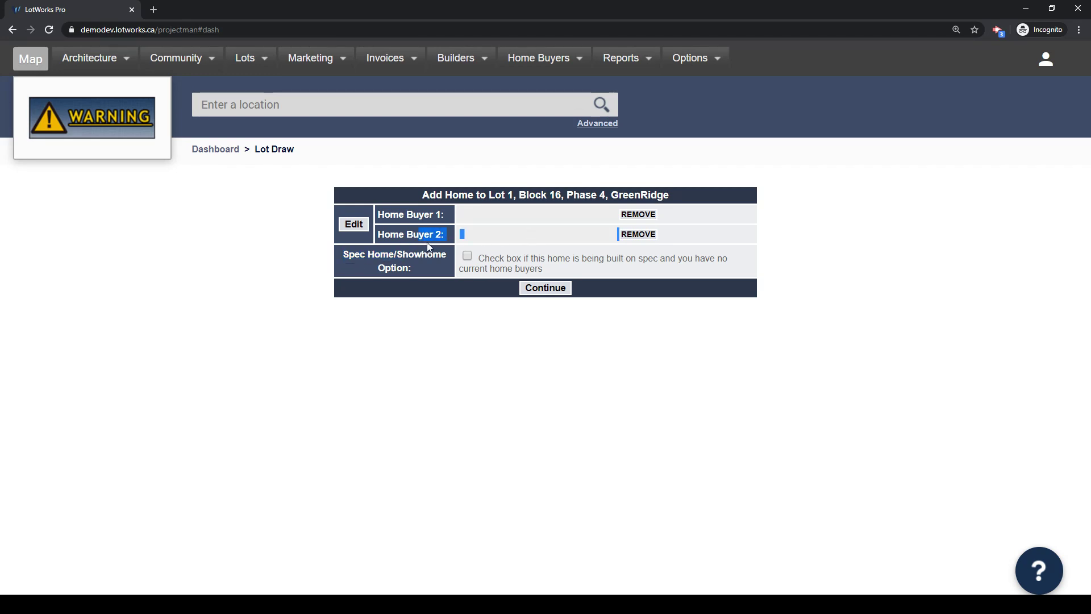
pyautogui.moveTo(453, 253); pyautogui.dragTo(340, 262)
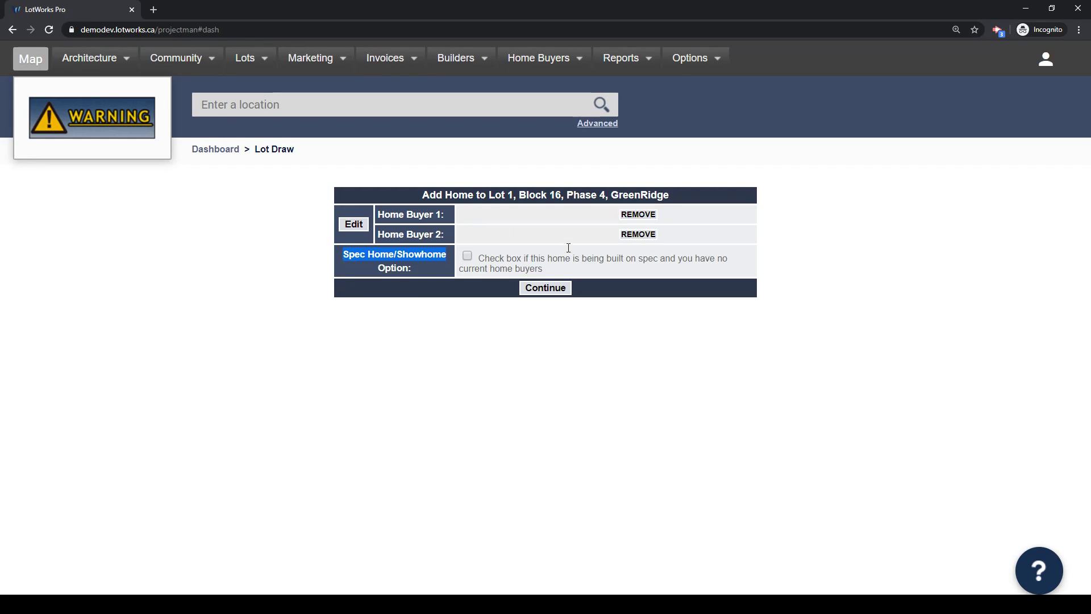
# - Mark the home on Lot 1, Block 16 as a spec home/showhome without buyers and continue to the confirmation
pyautogui.click(467, 256)
pyautogui.moveTo(660, 259); pyautogui.dragTo(624, 261)
pyautogui.click(623, 293)
pyautogui.click(548, 289)
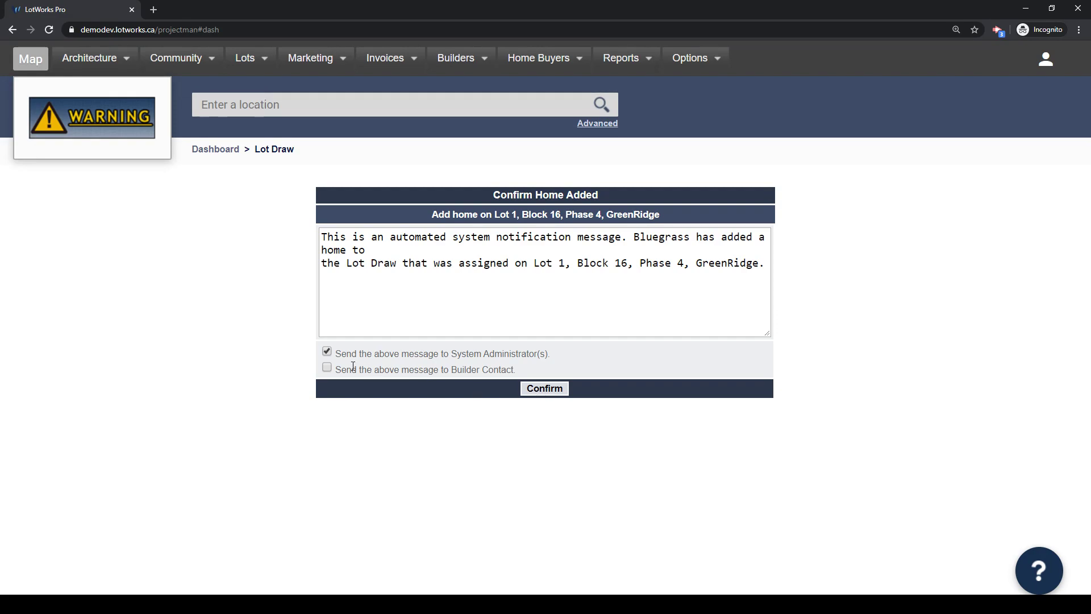
# - Turn off sending the notification message to the System Administrator(s) and leave the Builder Contact option off
pyautogui.click(327, 351)
pyautogui.click(328, 367)
pyautogui.click(327, 367)
# - Append the line "Spec home. No buyer at this time." after a blank line in the message and confirm adding the home
pyautogui.click(767, 265)
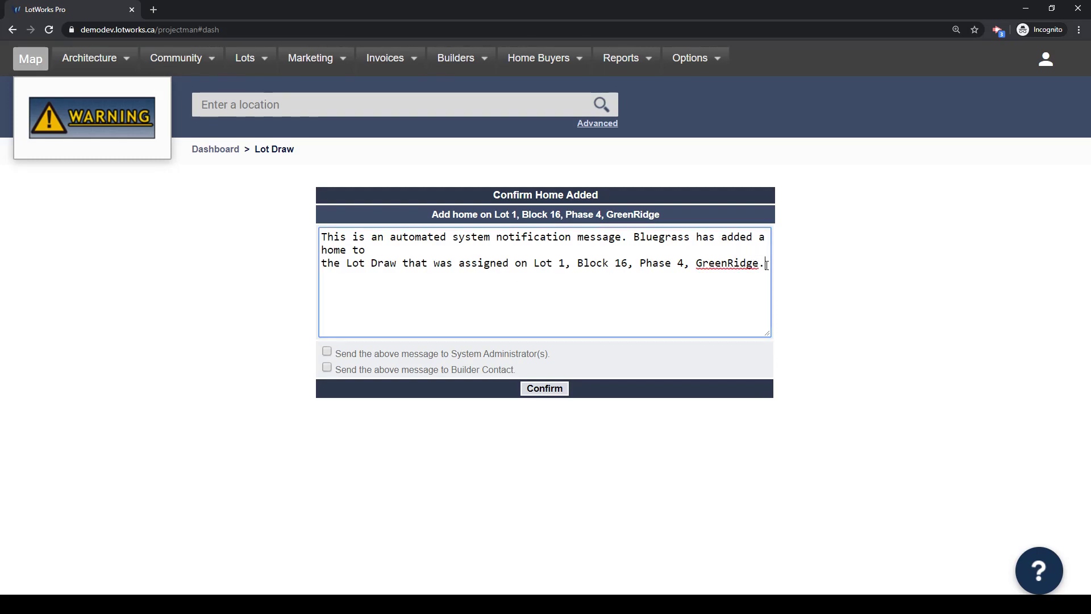
pyautogui.press('Return')
pyautogui.press('Return')
pyautogui.write('Spec home. No buyer at this time.')
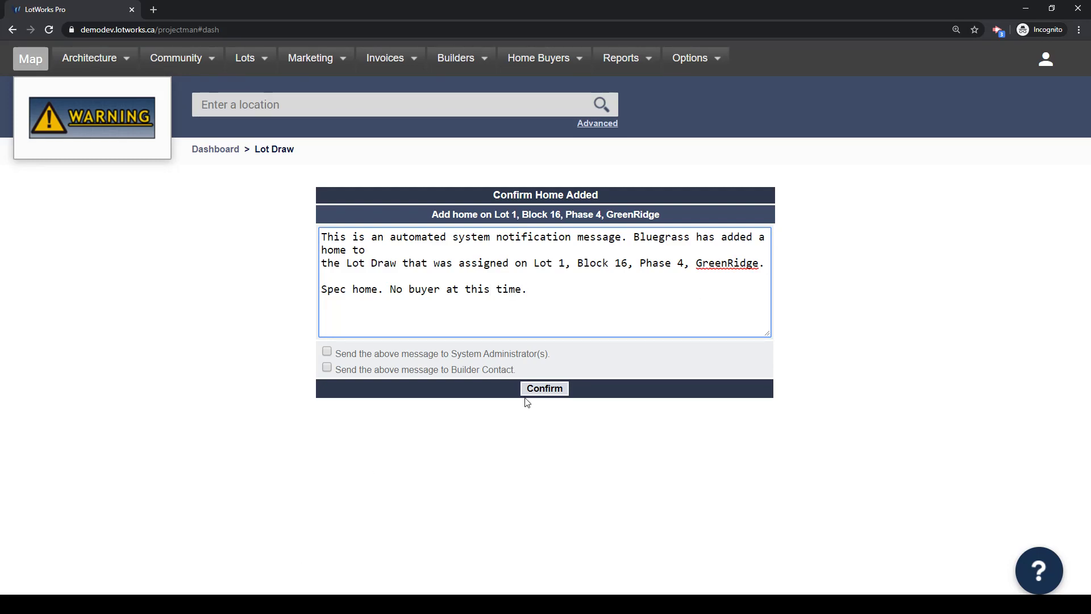
pyautogui.click(539, 390)
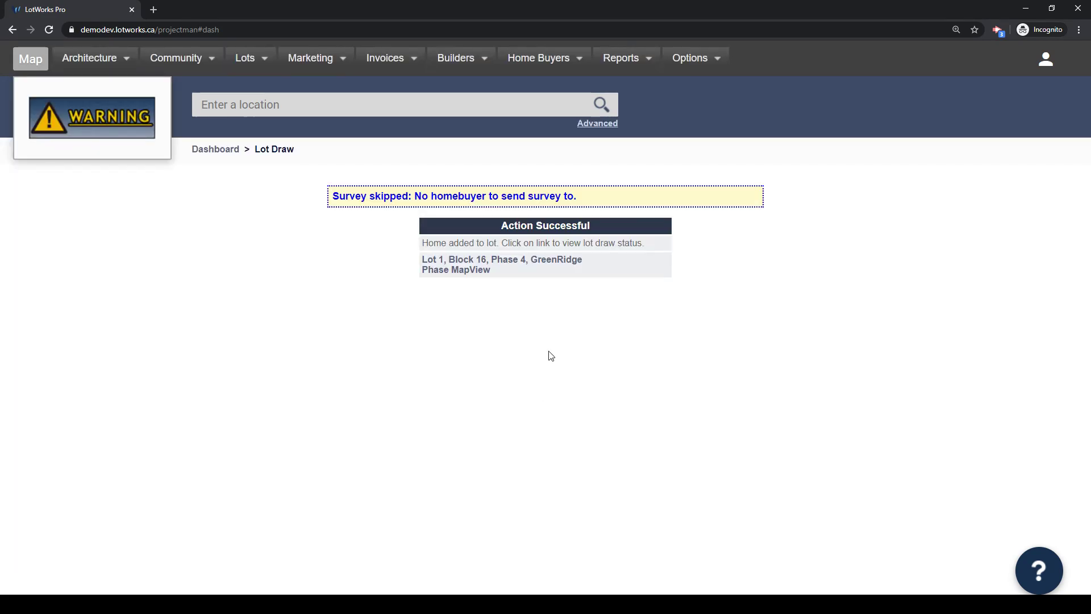
# - Read the survey notice, then open the Lot 1, Block 16, Phase 4 record and look through its history and available actions
pyautogui.moveTo(588, 196); pyautogui.dragTo(309, 207)
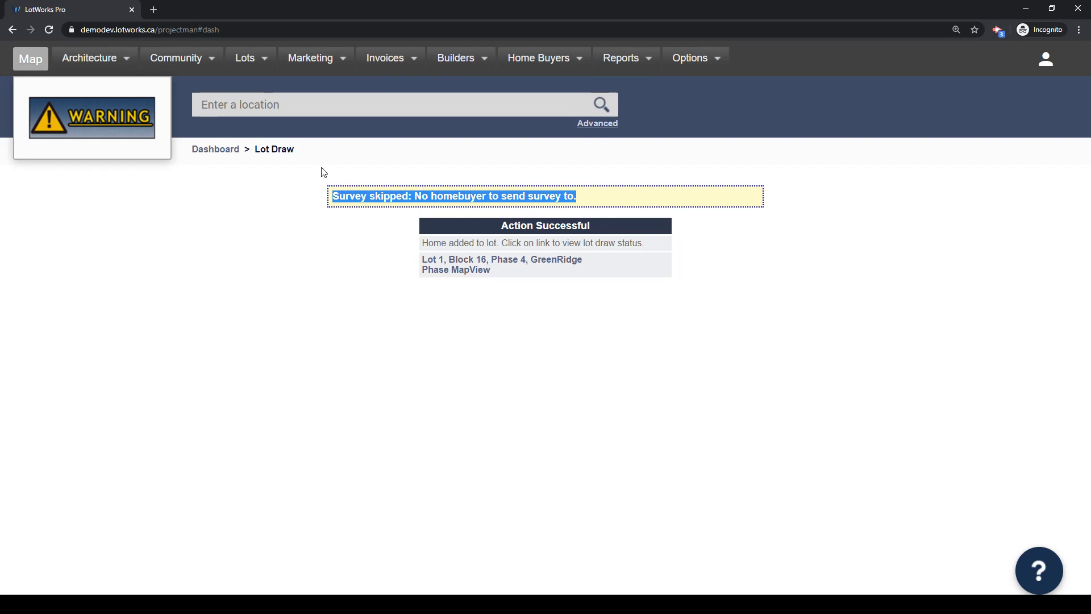
pyautogui.click(698, 157)
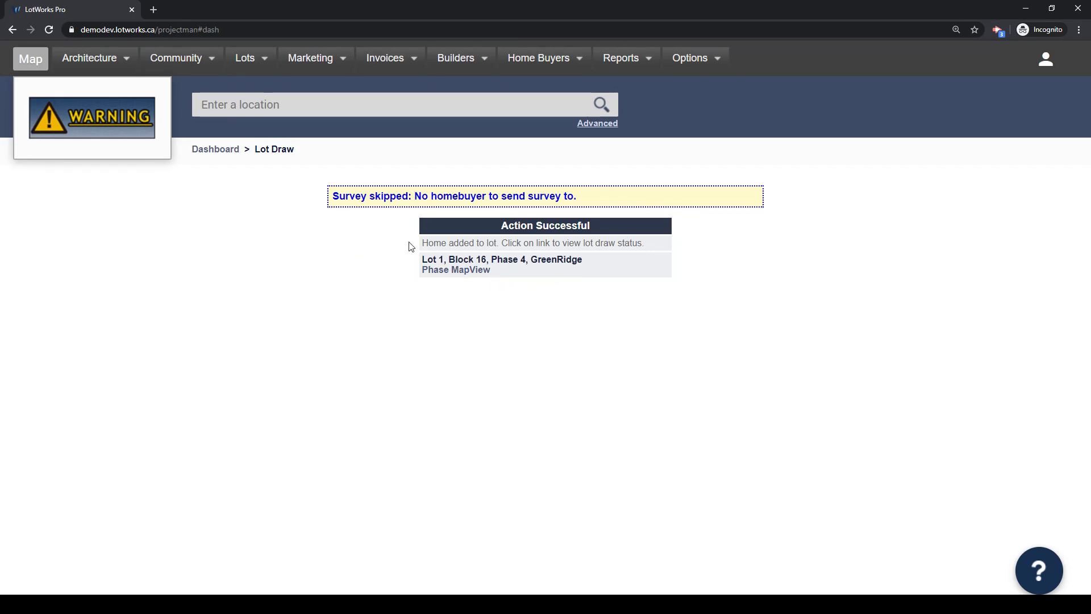
pyautogui.click(531, 260)
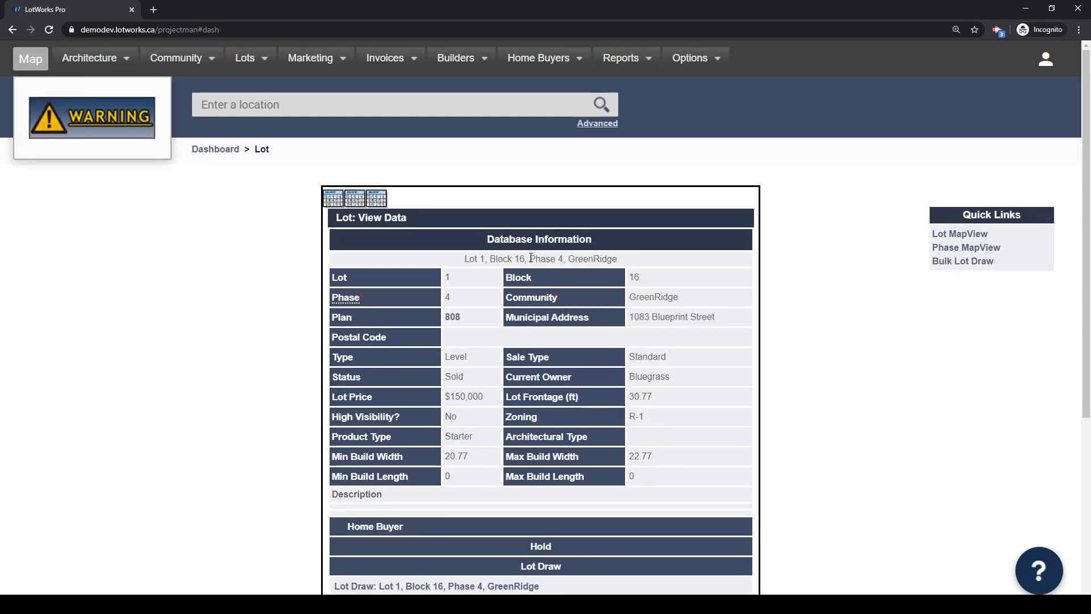
pyautogui.scroll(-4, 534, 334)
pyautogui.scroll(-5, 537, 338)
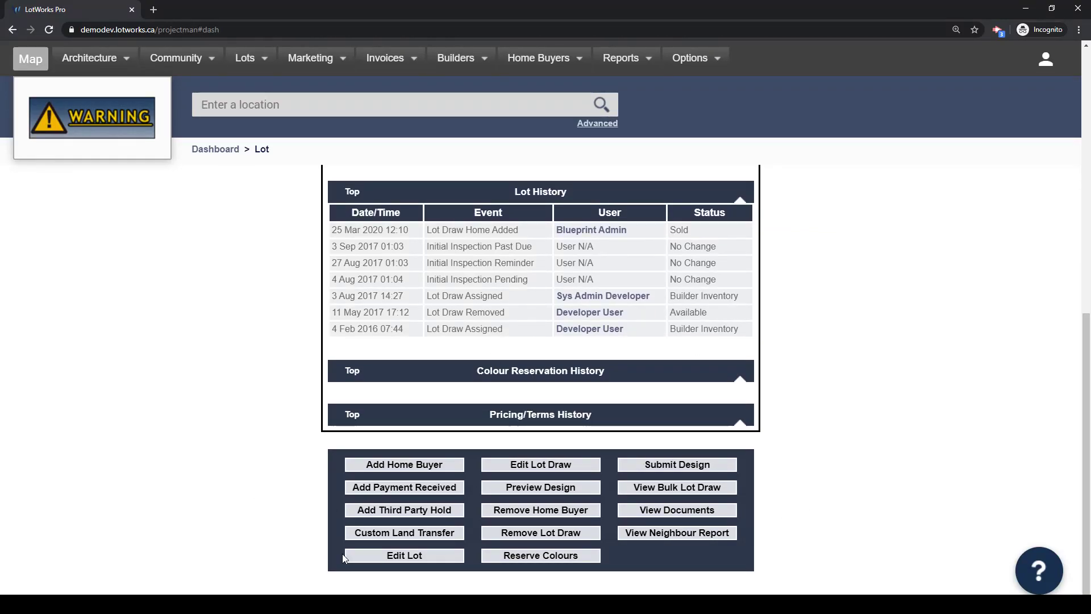
pyautogui.scroll(10, 366, 531)
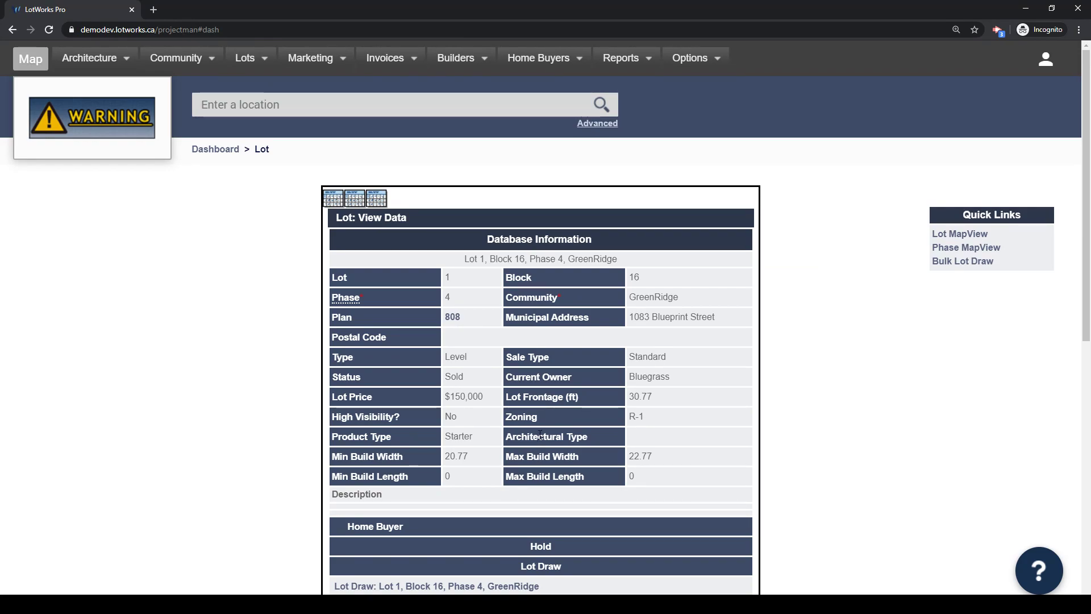
# - Review the lot's zoning, product type, architectural type, build width and length limits, and high visibility setting
pyautogui.scroll(-1, 524, 413)
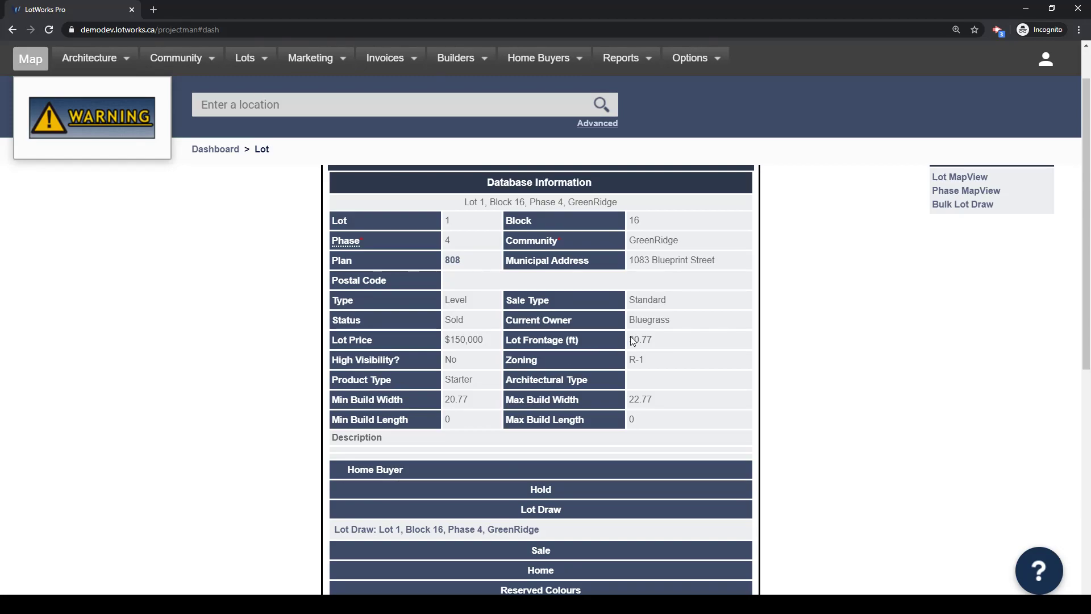
pyautogui.moveTo(634, 340); pyautogui.dragTo(654, 357)
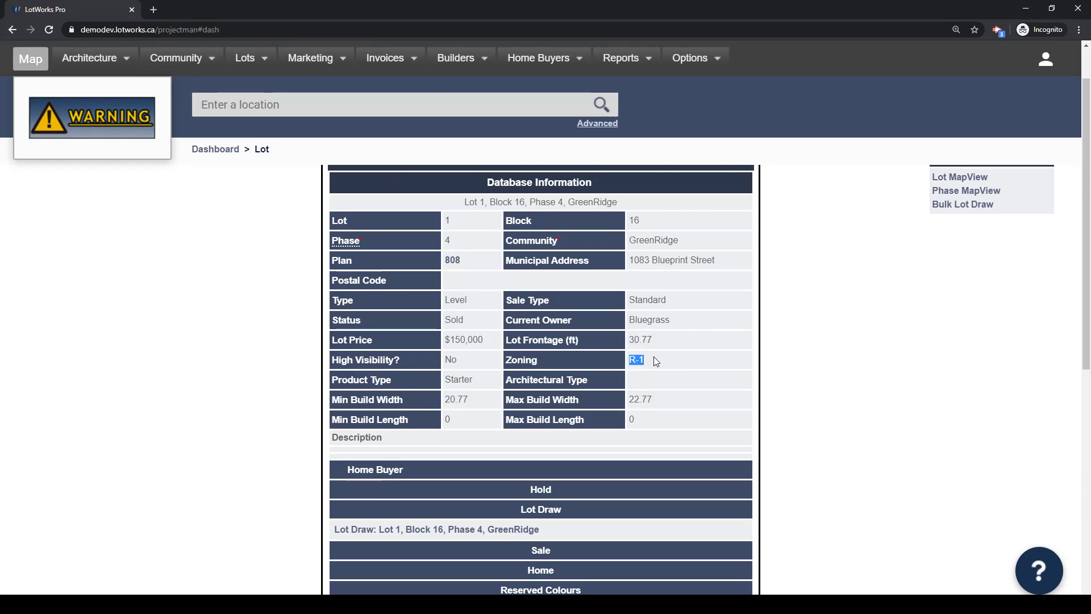
pyautogui.click(462, 379)
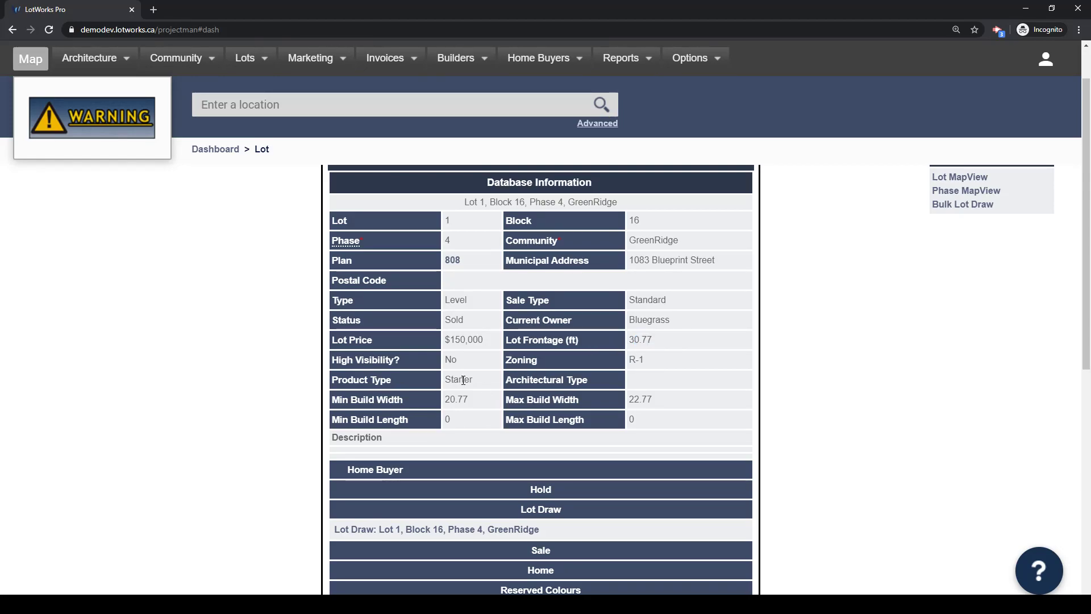
pyautogui.moveTo(518, 379); pyautogui.dragTo(592, 377)
pyautogui.click(600, 381)
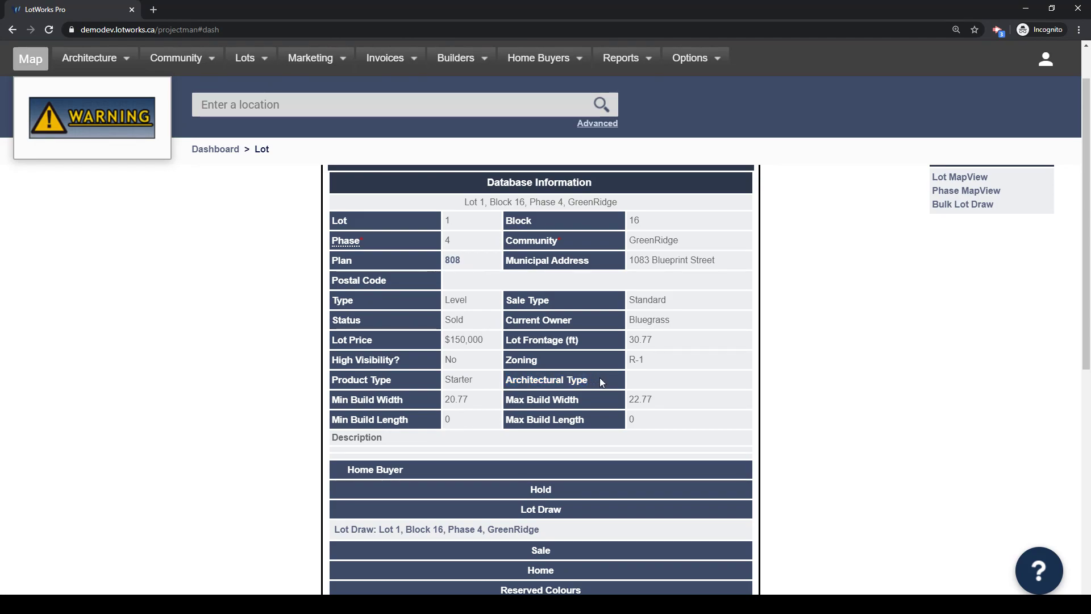
pyautogui.moveTo(342, 400); pyautogui.dragTo(676, 418)
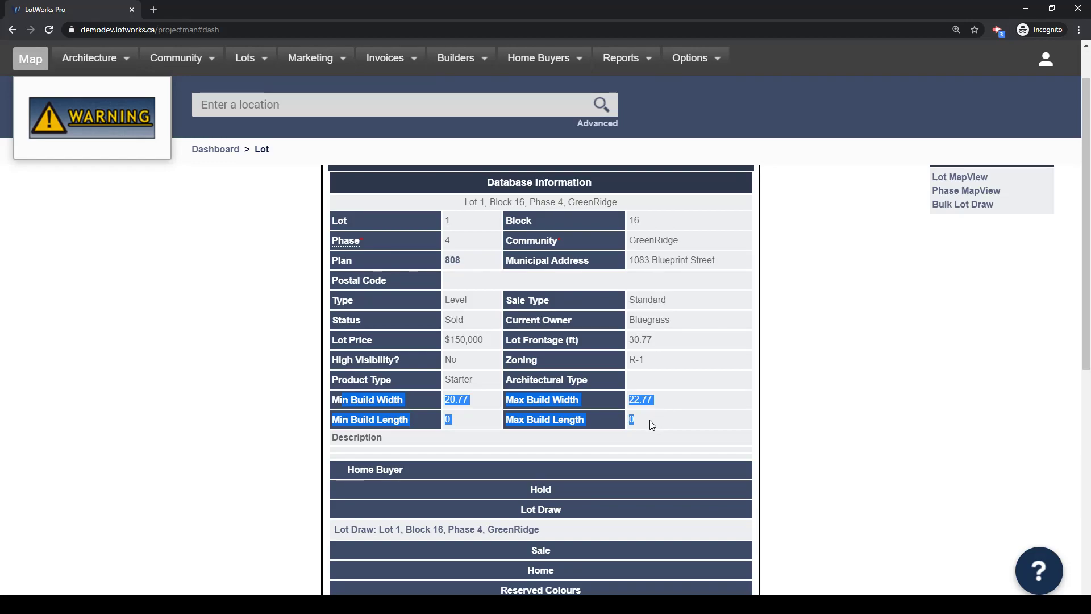
pyautogui.click(649, 420)
pyautogui.moveTo(456, 360); pyautogui.dragTo(452, 362)
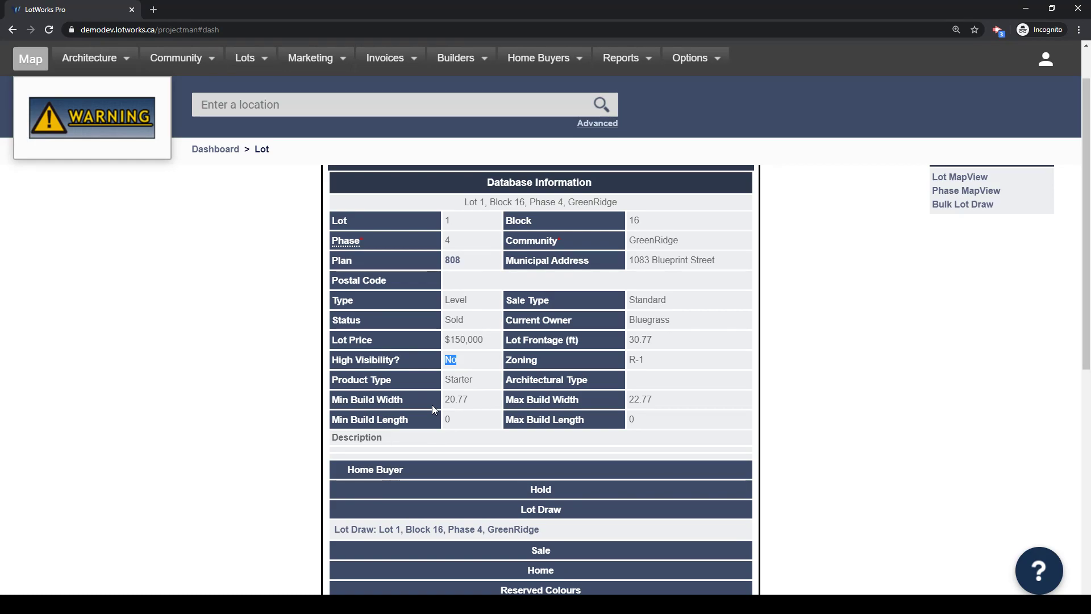
pyautogui.click(856, 433)
# - Open the Reserve Colours form from the actions of the Lot 1, Block 16 record
pyautogui.scroll(-8, 813, 429)
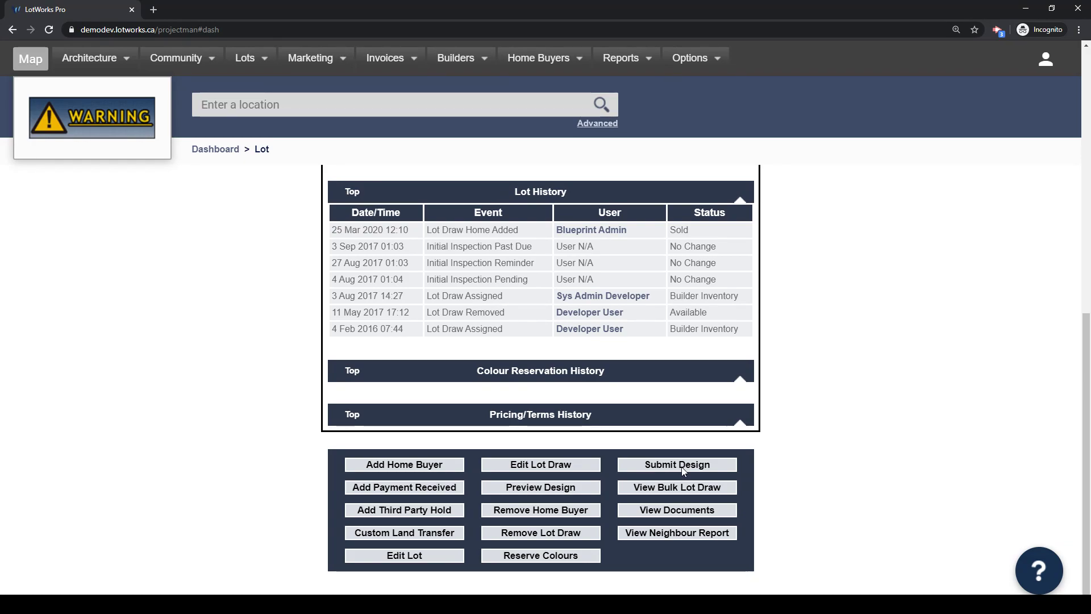
pyautogui.scroll(5, 681, 465)
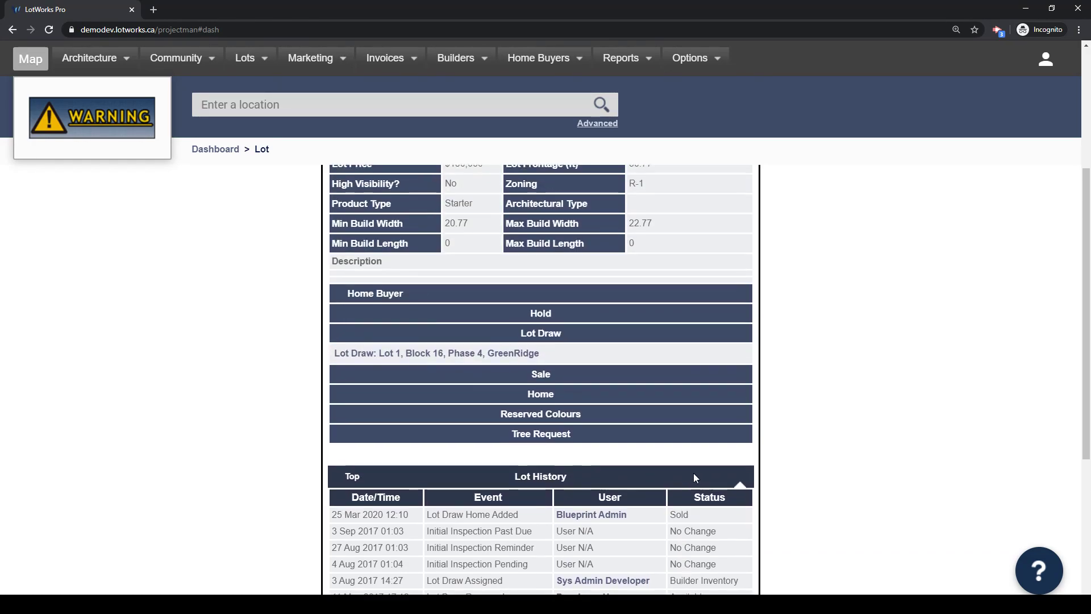
pyautogui.scroll(2, 693, 472)
pyautogui.scroll(2, 694, 472)
pyautogui.scroll(-9, 693, 473)
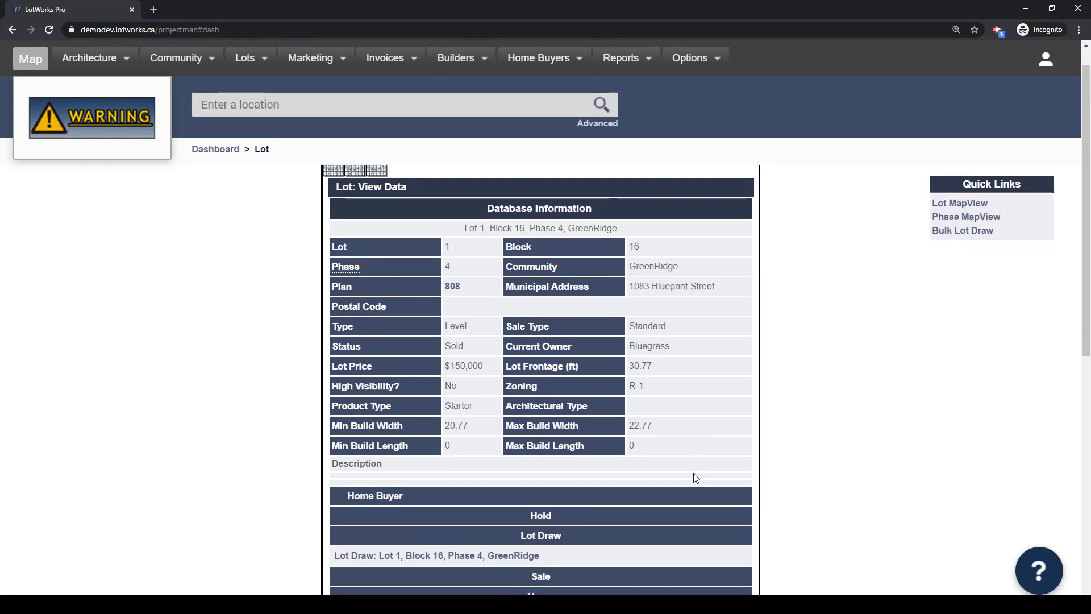
pyautogui.scroll(-1, 695, 478)
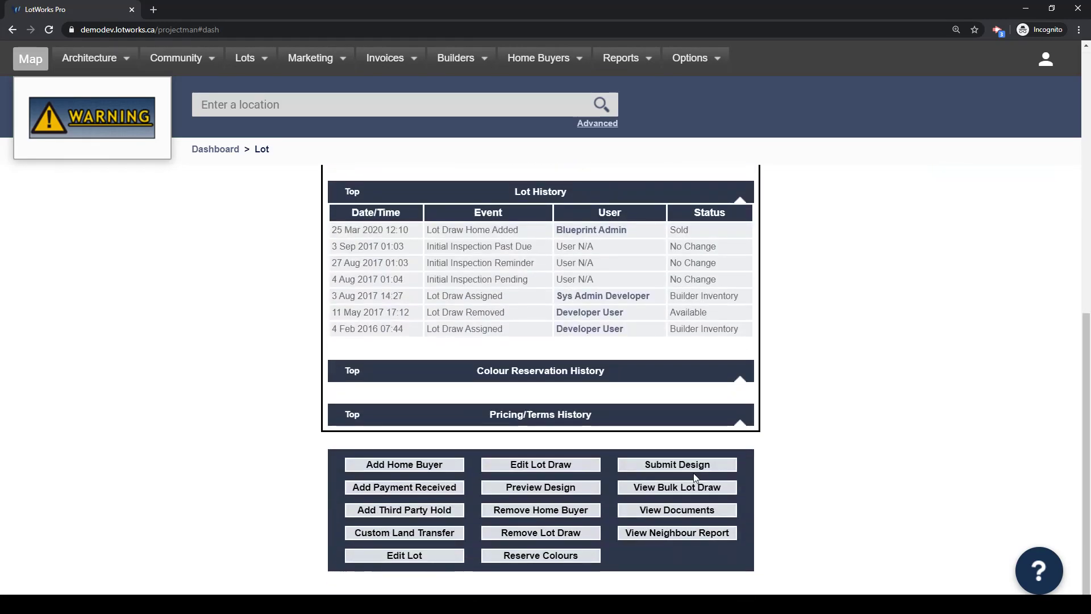
pyautogui.click(571, 559)
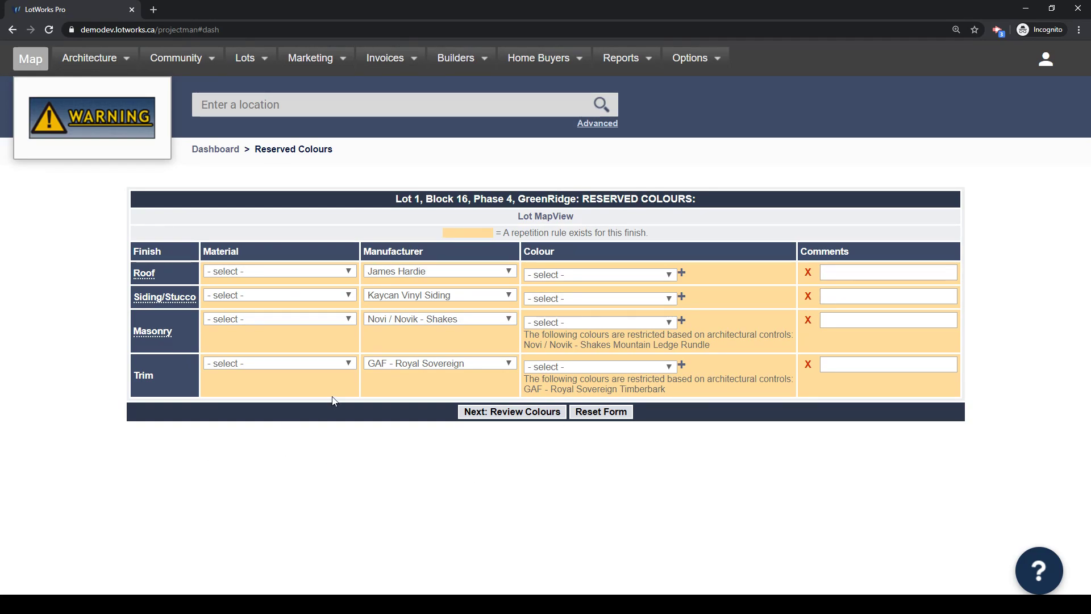
# - Set the Roof material to N/A and the Siding/Stucco material to Hardie Board
pyautogui.click(242, 271)
pyautogui.click(236, 282)
pyautogui.click(237, 295)
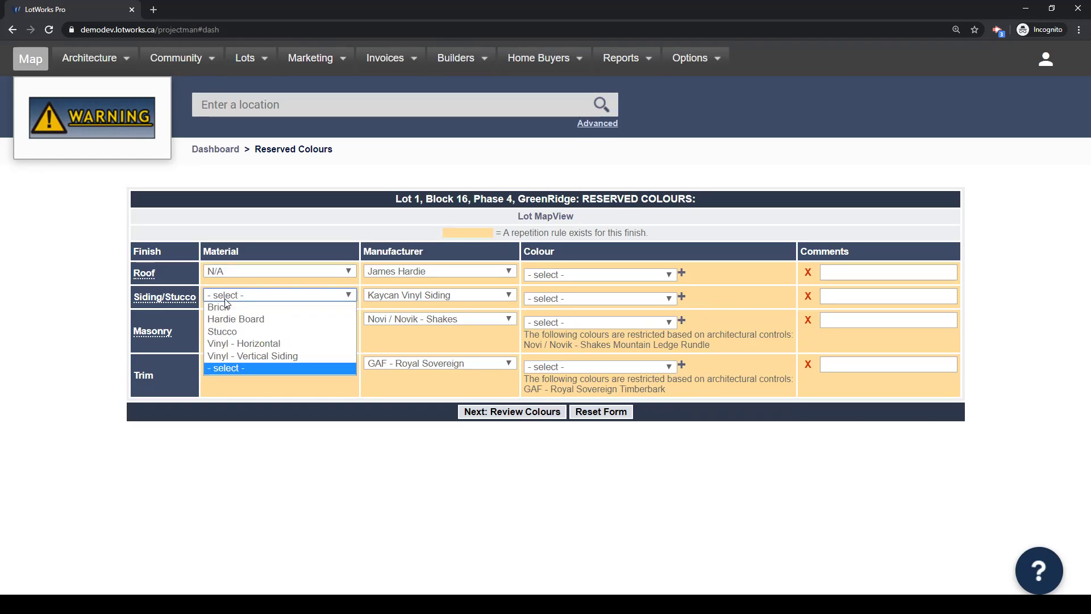
pyautogui.click(238, 321)
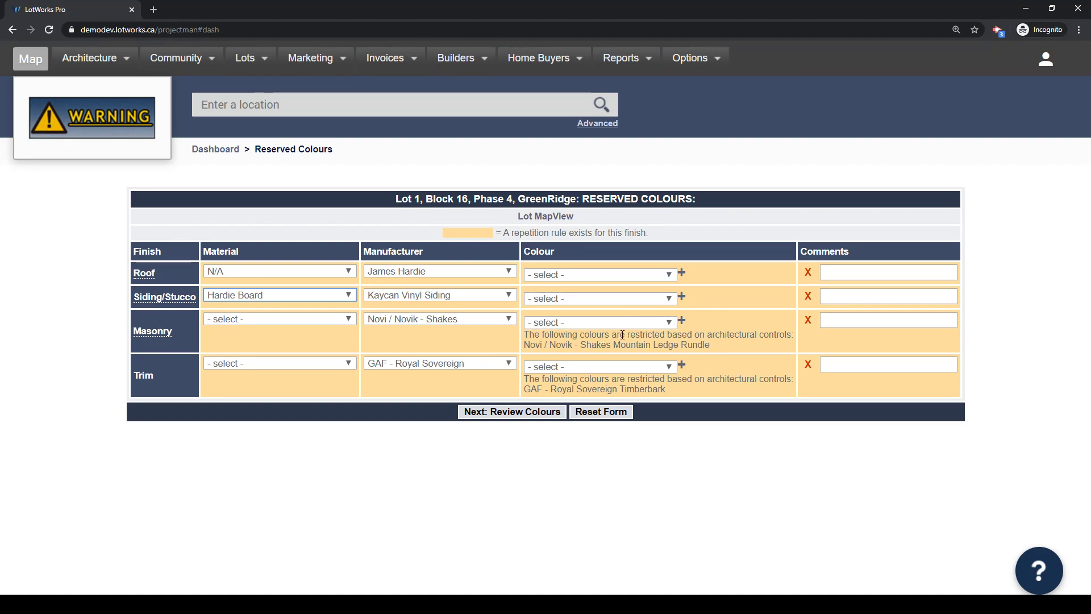
# - Examine the colours restricted by architectural controls for the Masonry and Trim finishes
pyautogui.moveTo(629, 333); pyautogui.dragTo(793, 333)
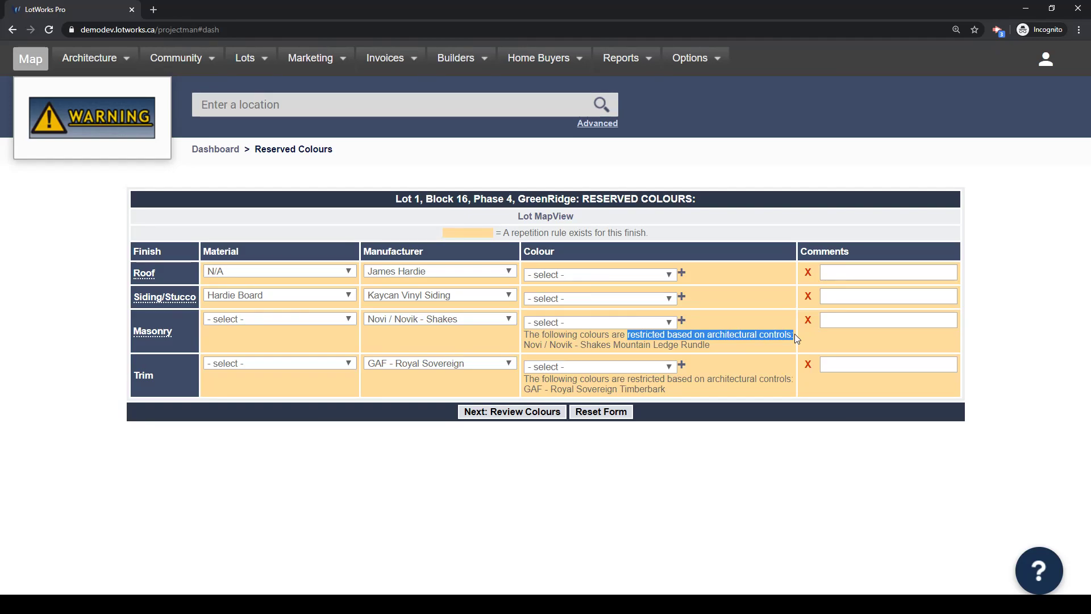
pyautogui.click(757, 344)
pyautogui.moveTo(717, 345); pyautogui.dragTo(523, 350)
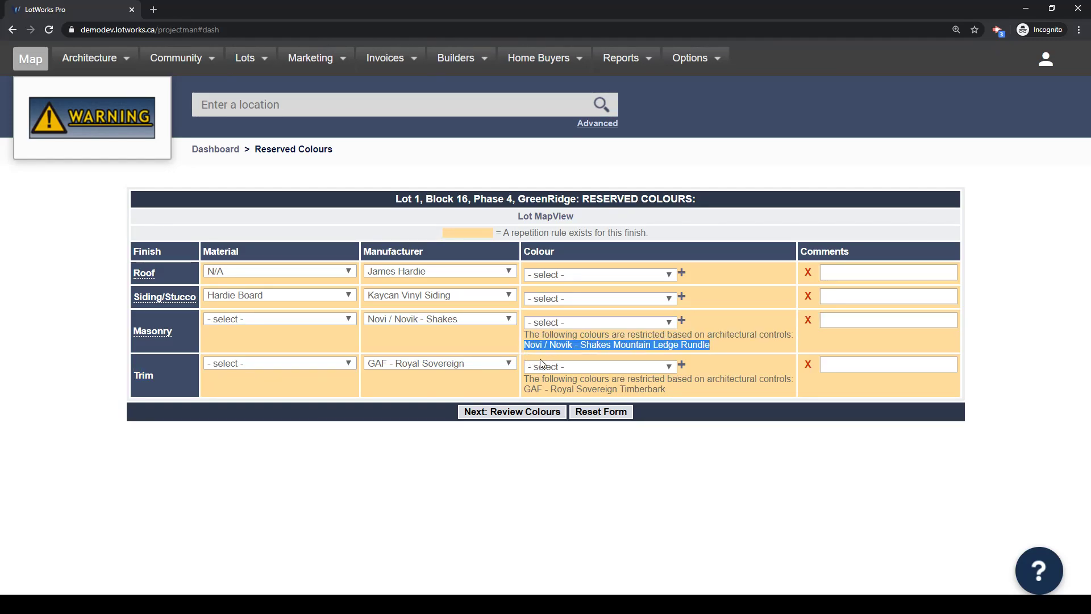
pyautogui.moveTo(667, 388); pyautogui.dragTo(526, 388)
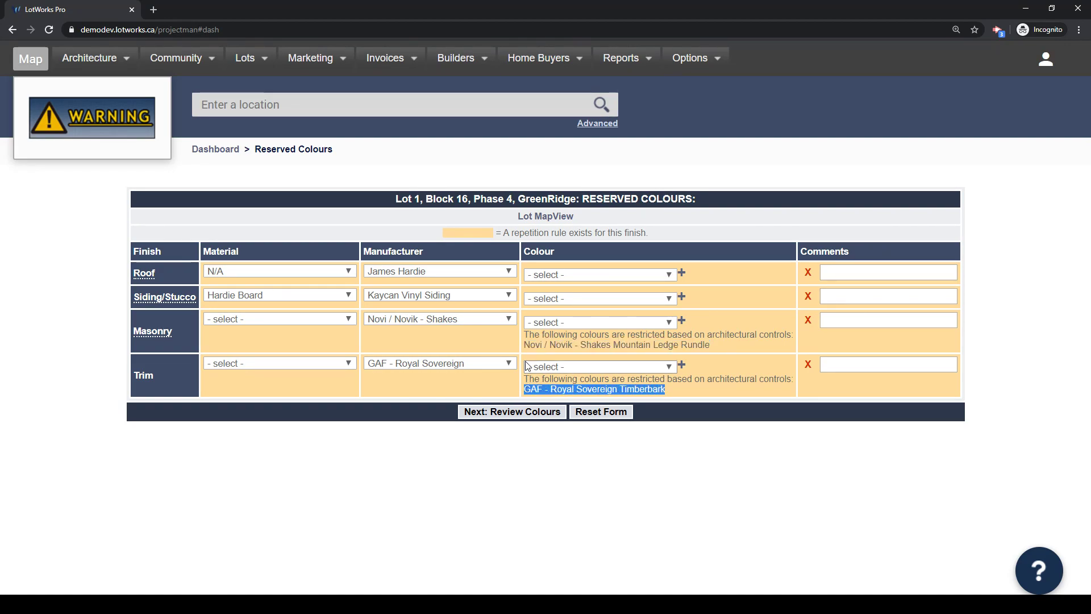
pyautogui.moveTo(527, 346); pyautogui.dragTo(707, 349)
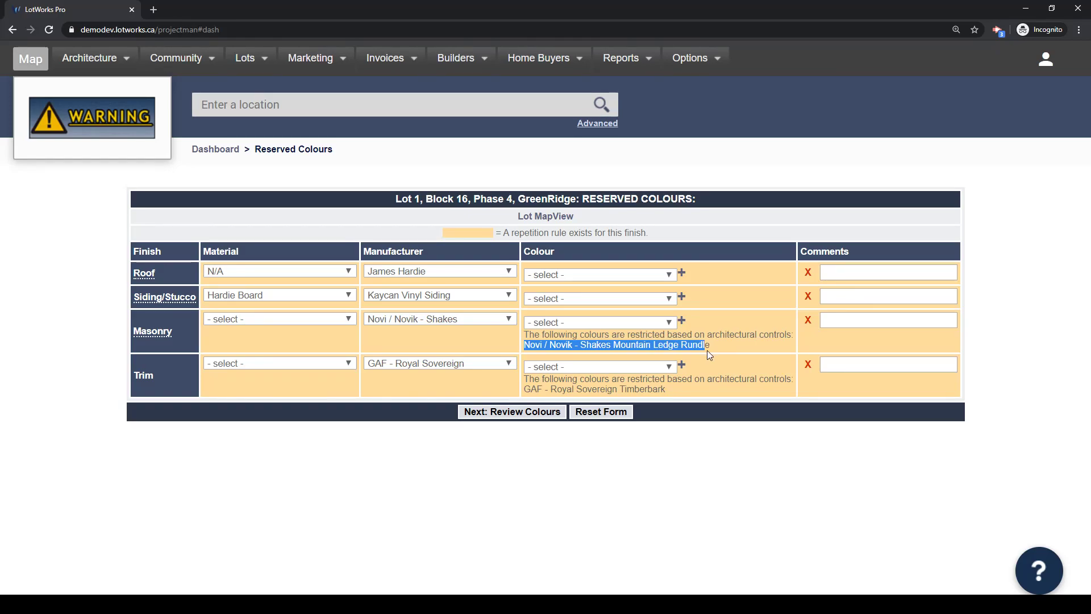
pyautogui.click(714, 350)
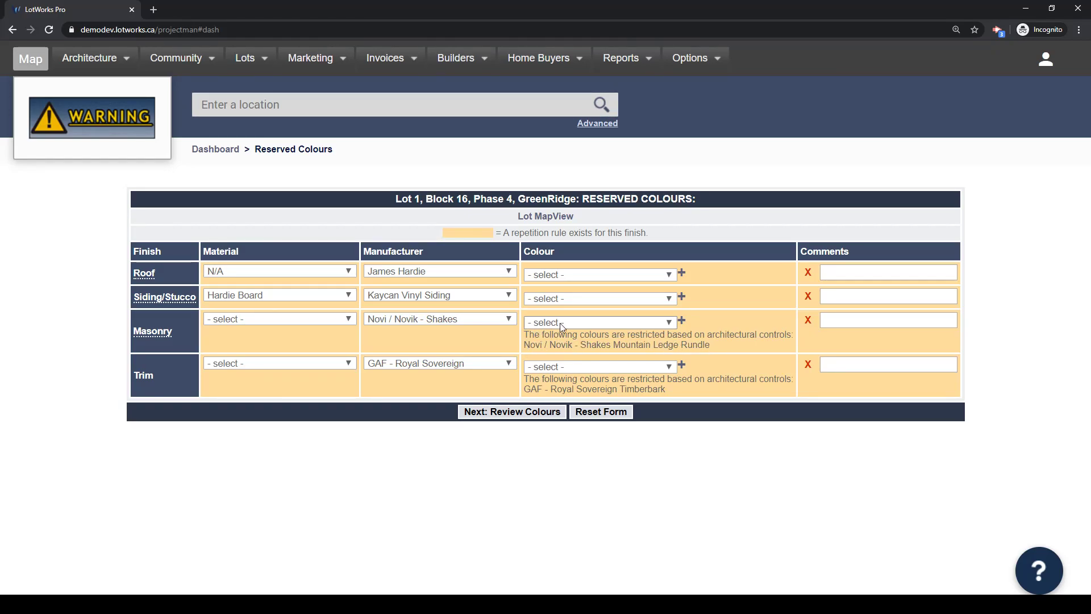
pyautogui.moveTo(581, 345)
pyautogui.mouseDown()
pyautogui.moveTo(630, 346)
pyautogui.moveTo(584, 339)
pyautogui.mouseUp()
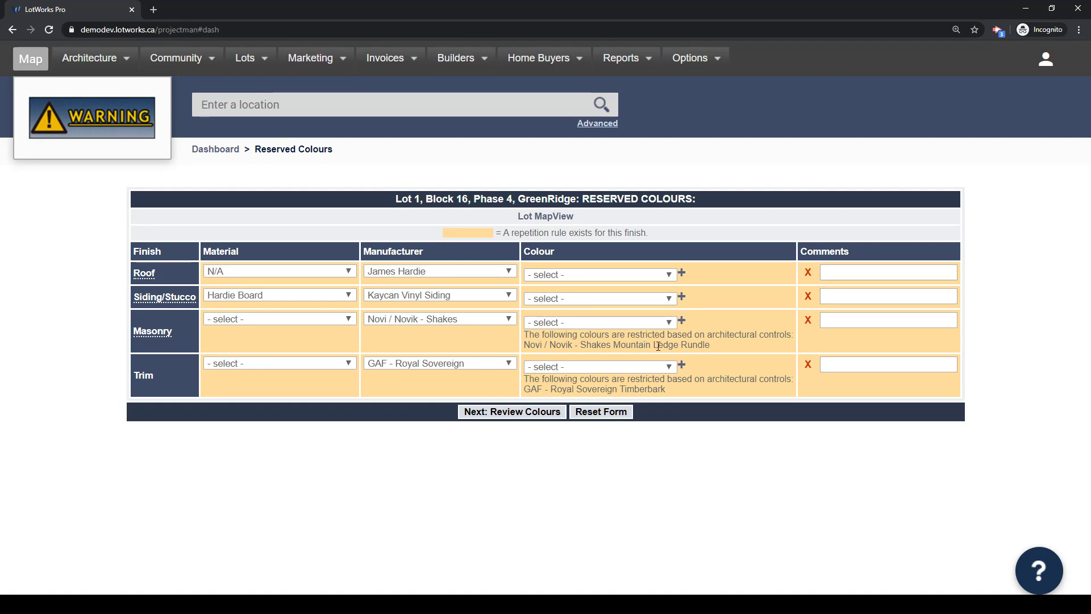
# - Choose Canyon Ledge - Dakota Brown as the Masonry colour and Brick as its material
pyautogui.click(584, 323)
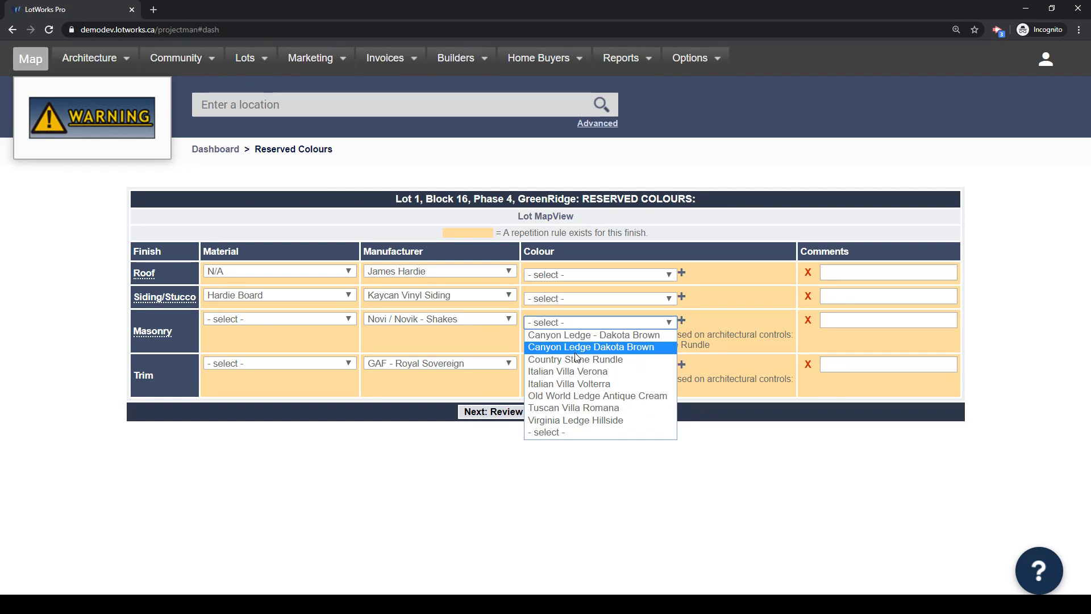
pyautogui.click(573, 335)
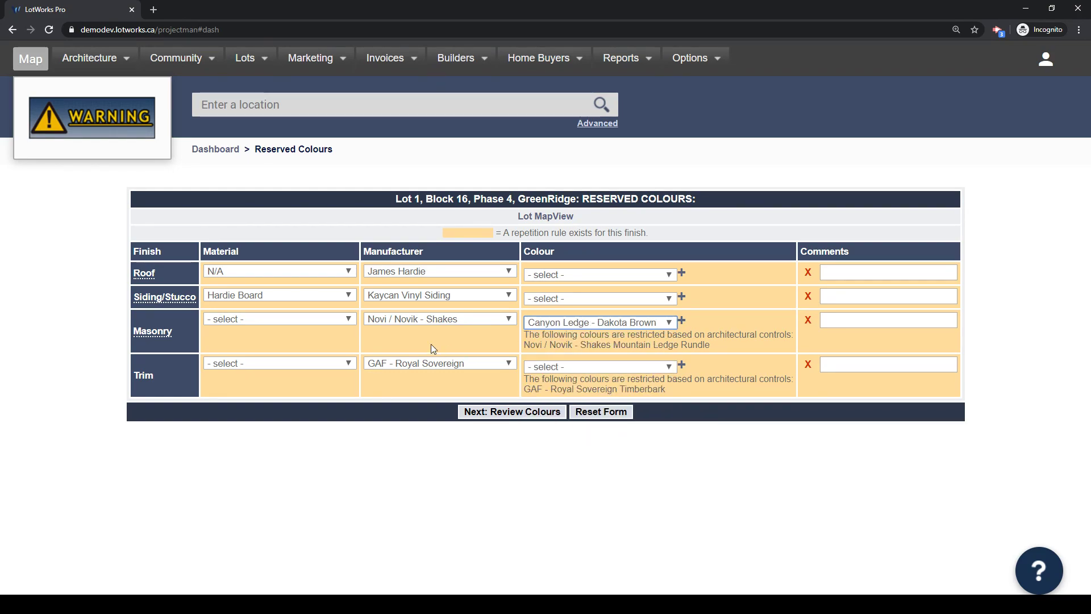
pyautogui.click(312, 319)
pyautogui.click(310, 331)
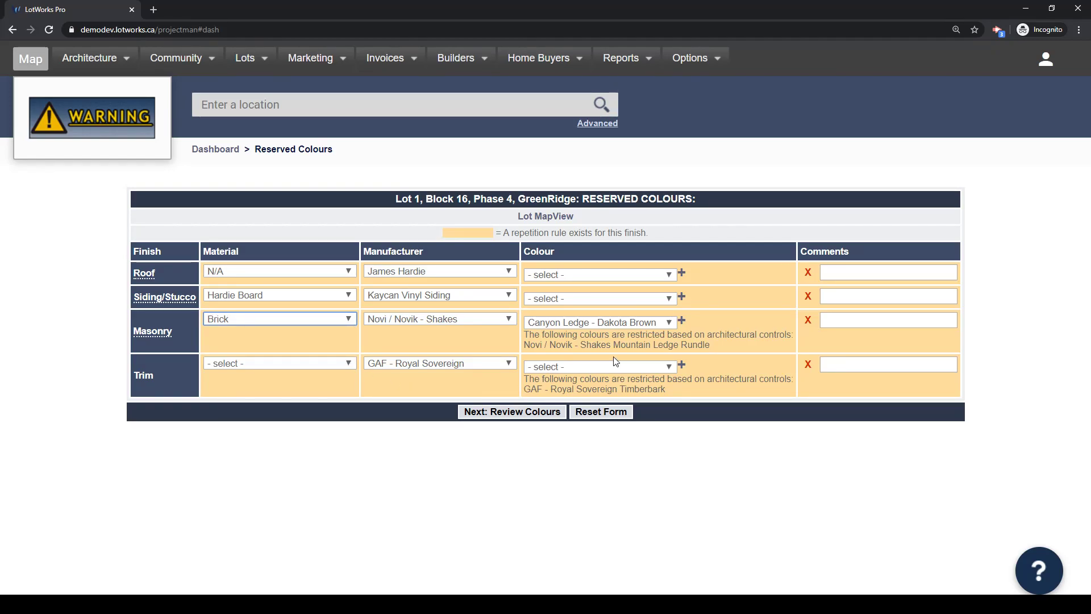
# - Add a new Masonry colour option named "Canyon Ledge - Dakota White"
pyautogui.click(682, 321)
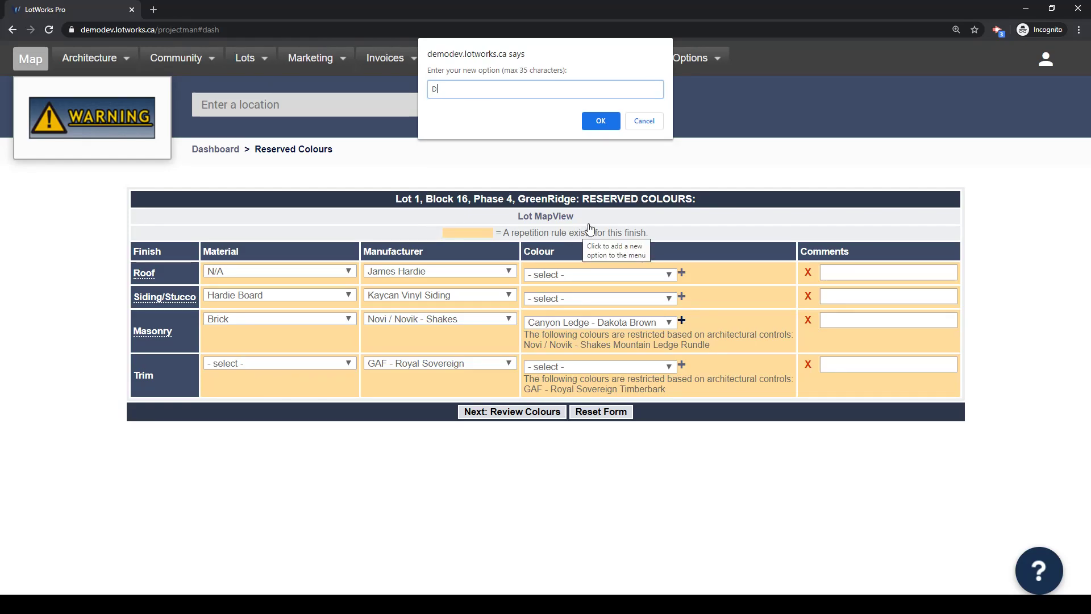
pyautogui.write('White')
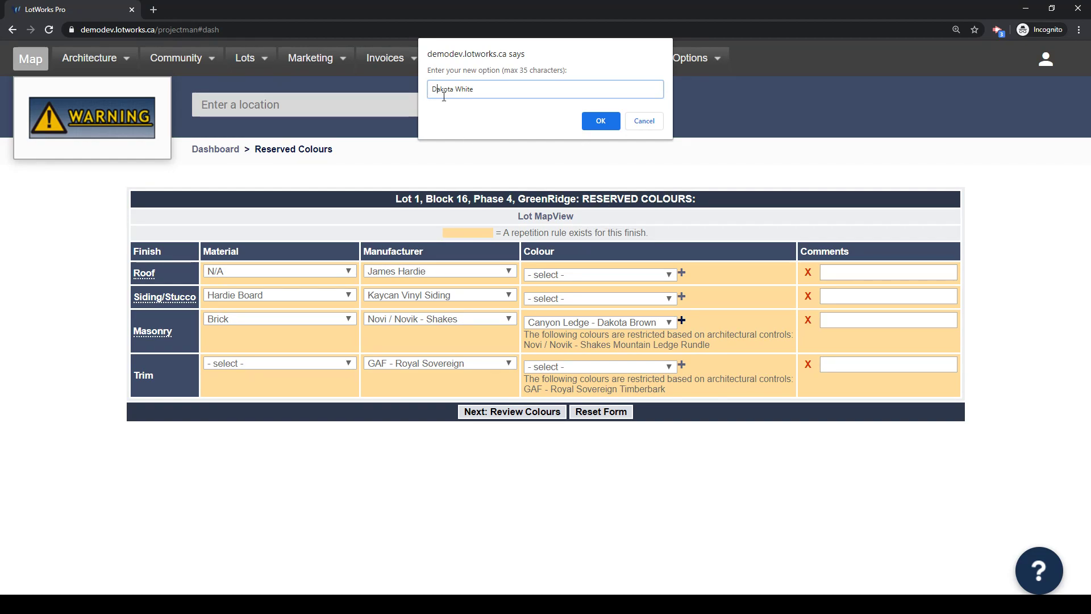
pyautogui.write('Canyon Ledge -')
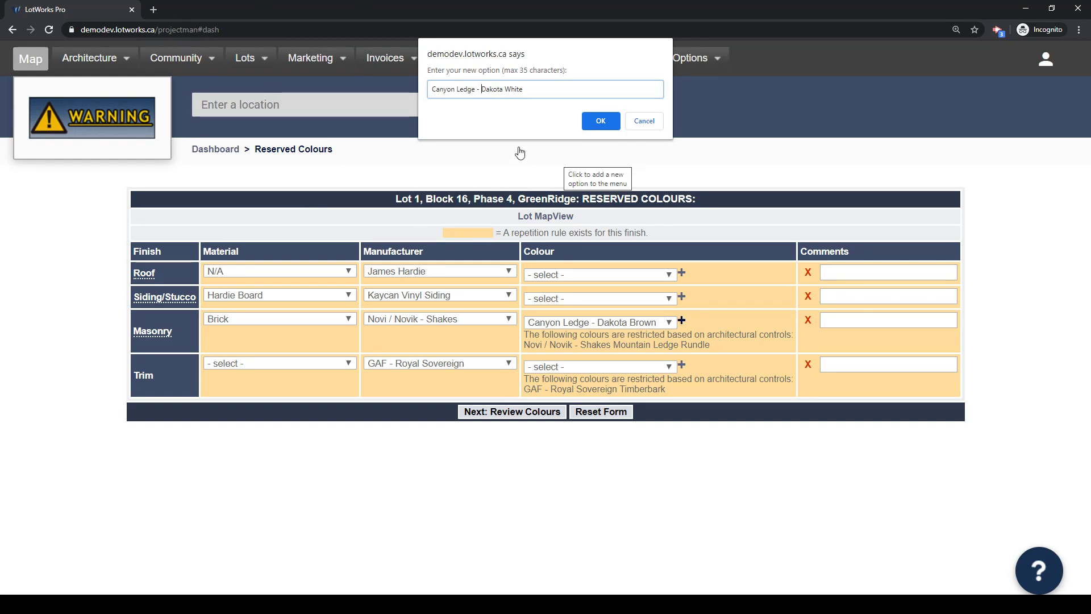
pyautogui.click(600, 122)
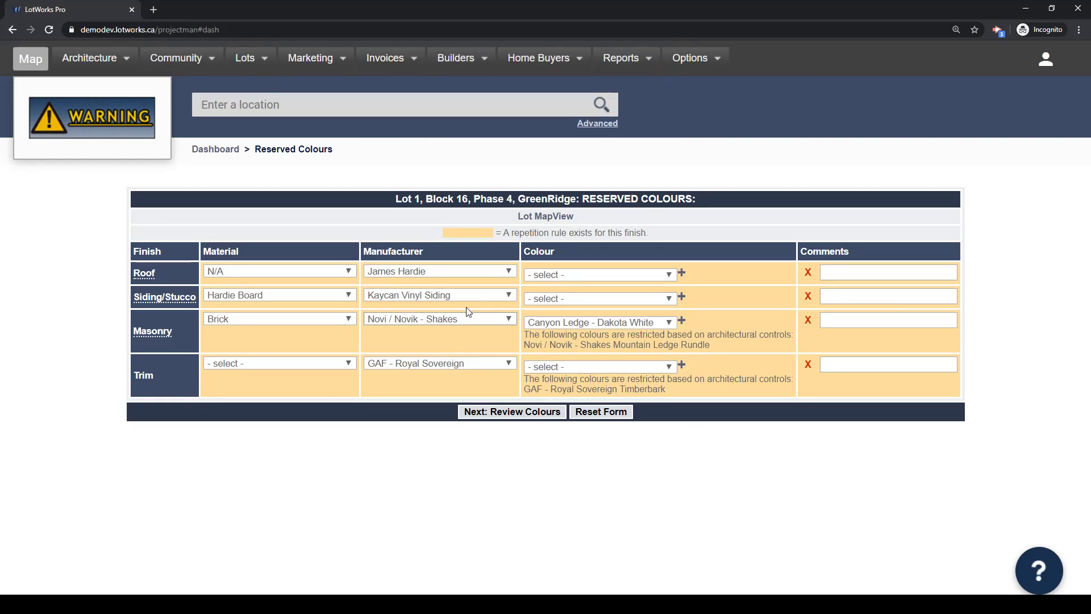
# - Enter "Please approve this option." as the comment for the Masonry finish
pyautogui.click(884, 317)
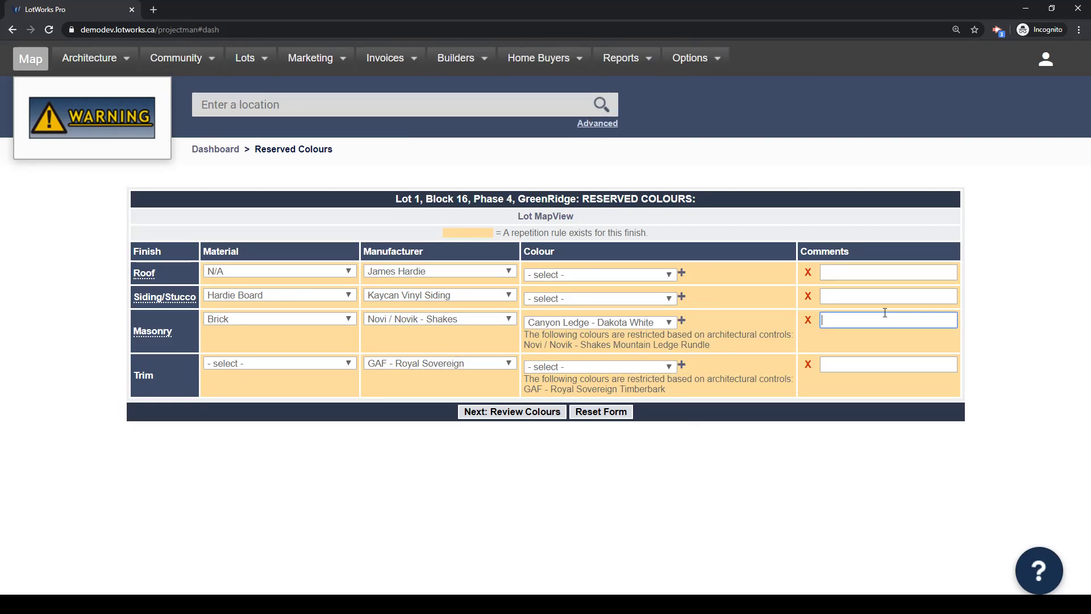
pyautogui.write('Please approve this')
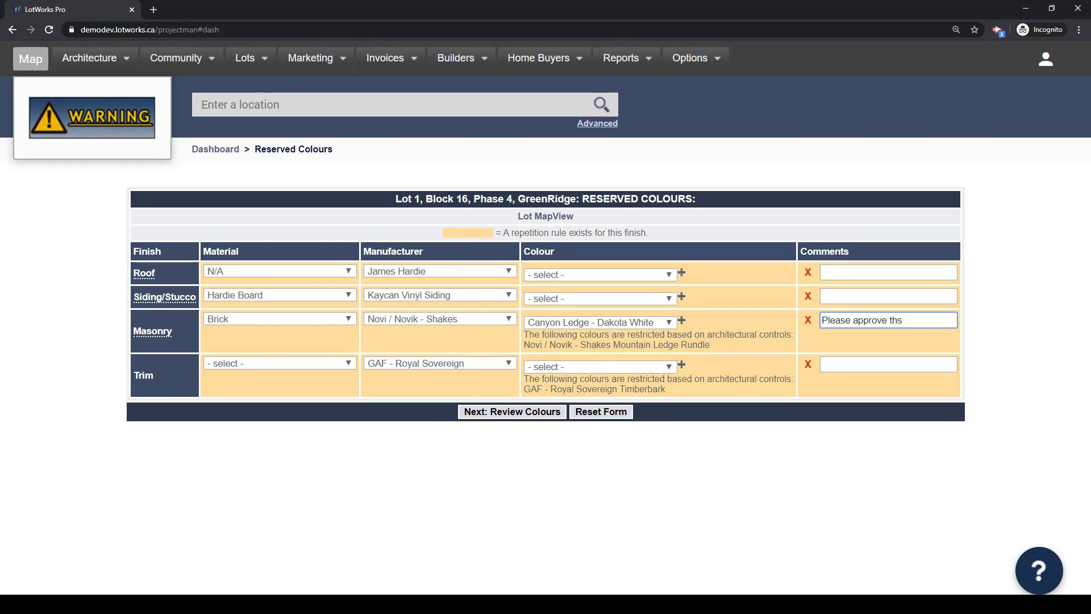
pyautogui.write(' option.')
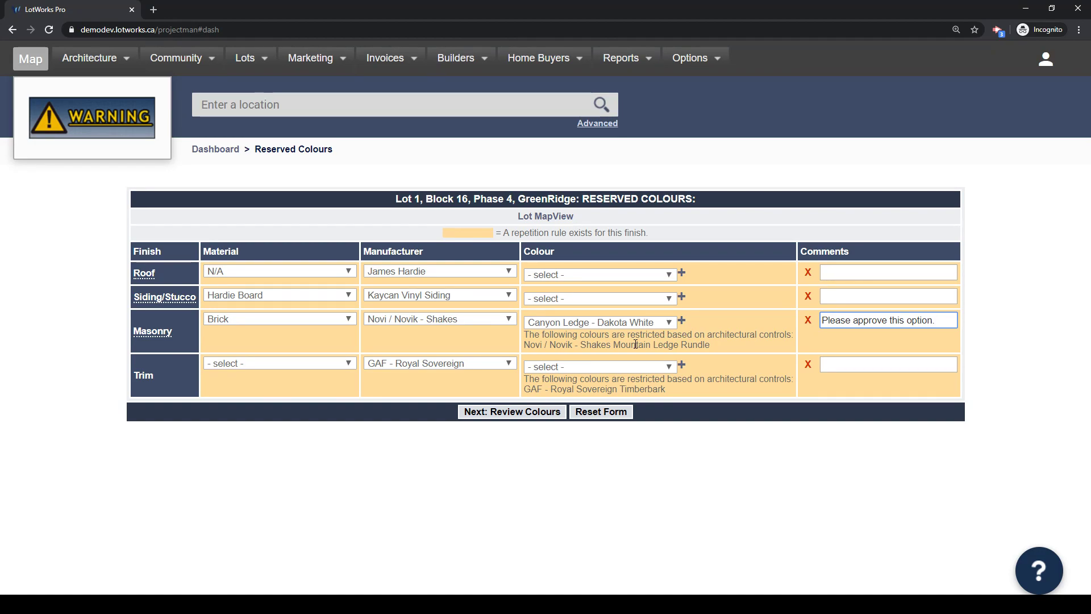
pyautogui.click(593, 497)
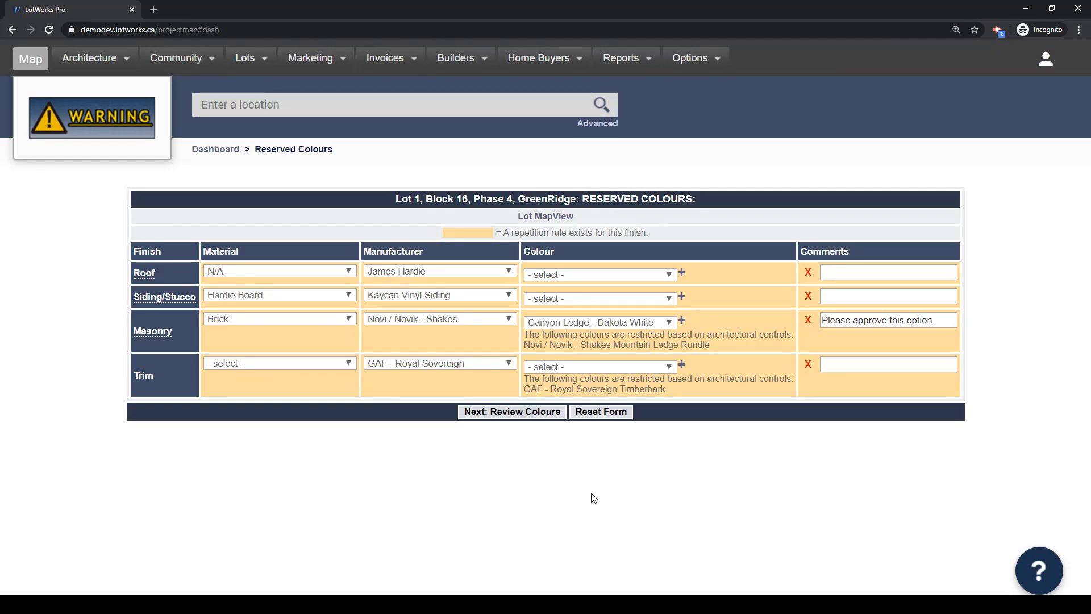
# - Clear the material and manufacturer selections of the Roof, Siding/Stucco and Trim finishes, leaving only Masonry in the reservation
pyautogui.click(511, 413)
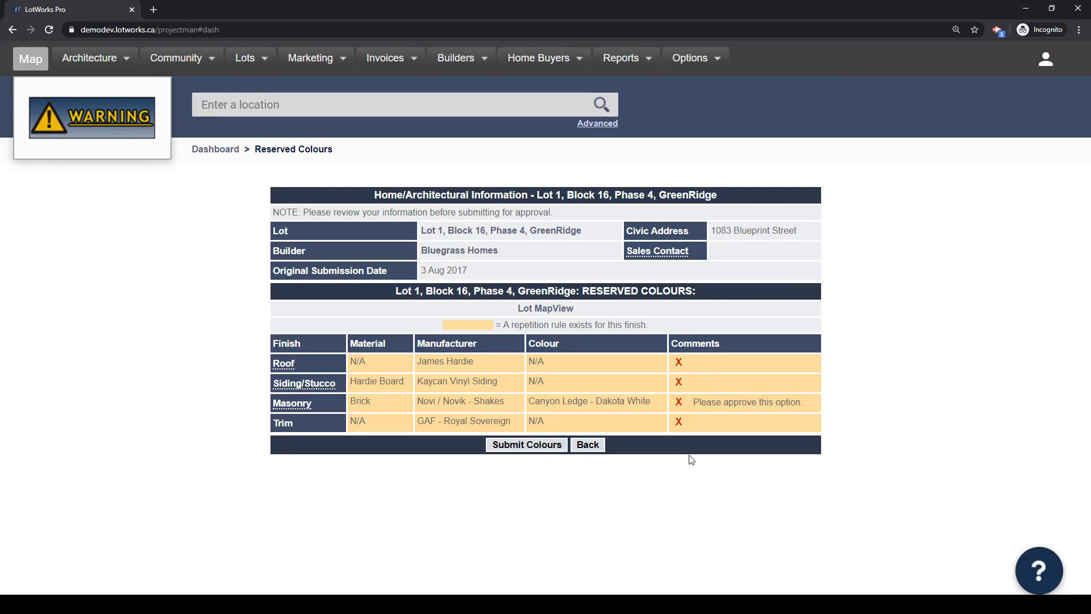
pyautogui.click(588, 445)
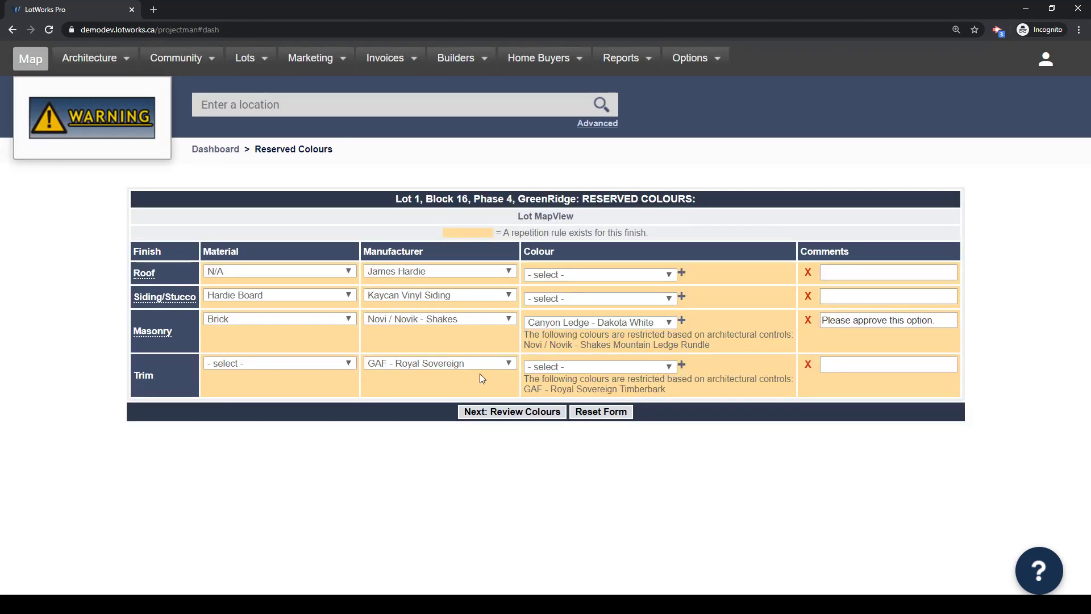
pyautogui.click(421, 364)
pyautogui.click(397, 488)
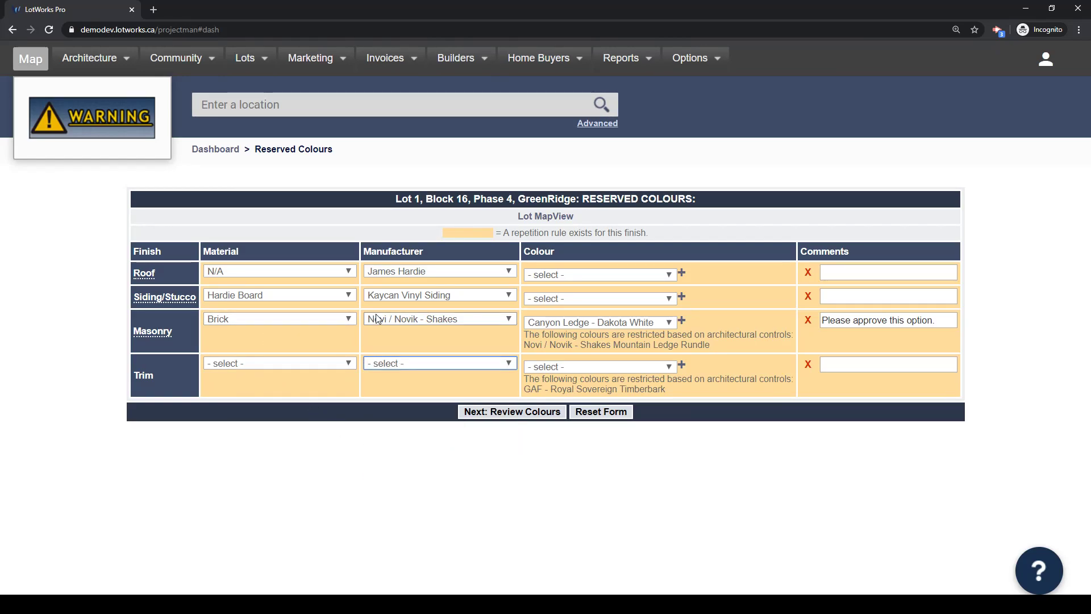
pyautogui.click(287, 294)
pyautogui.click(288, 366)
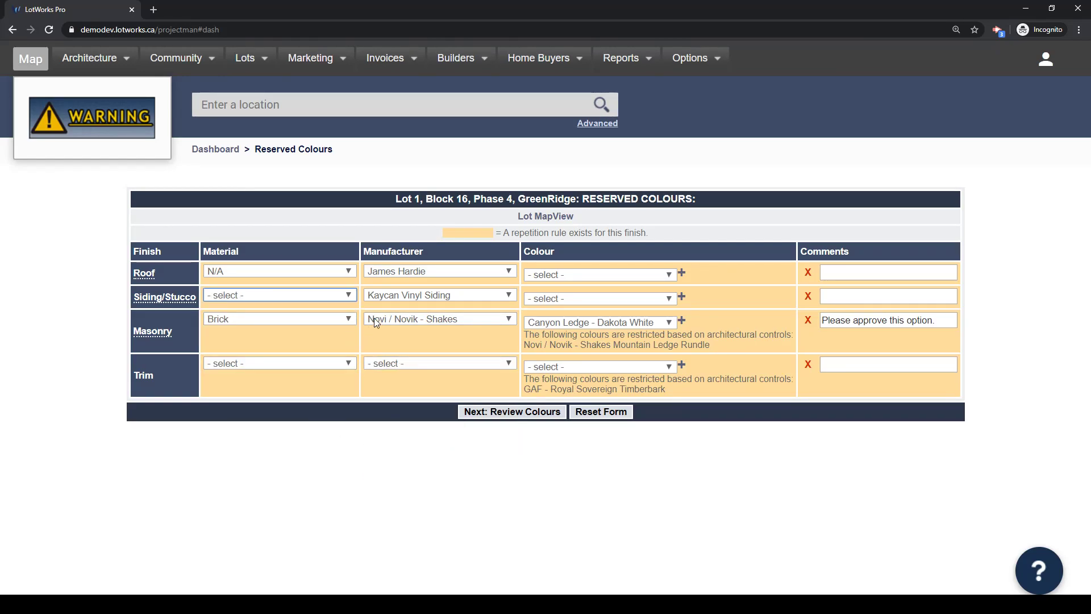
pyautogui.click(398, 294)
pyautogui.click(398, 405)
pyautogui.click(398, 272)
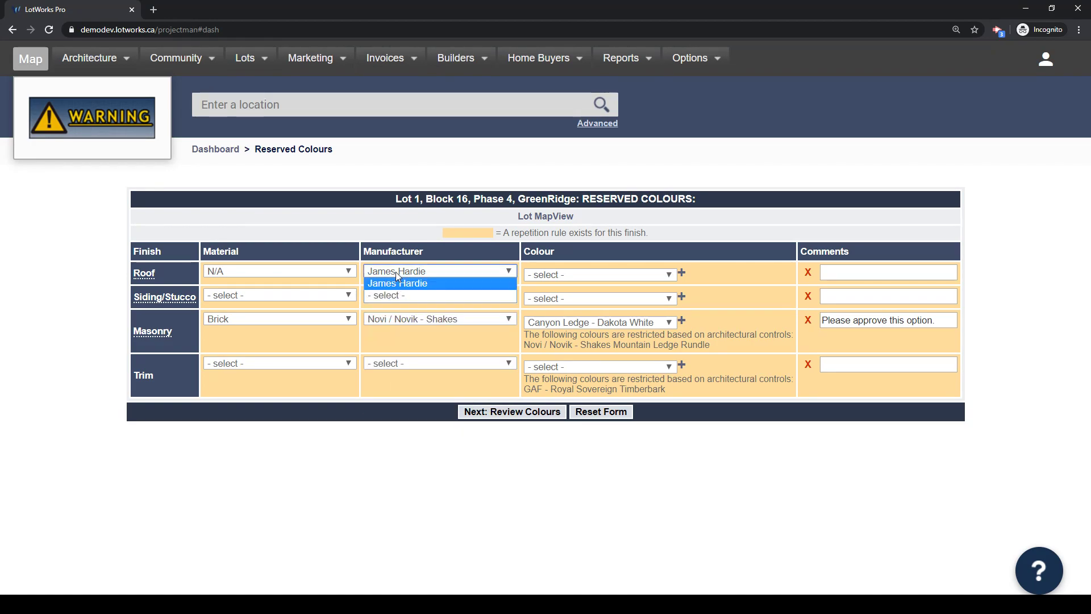
pyautogui.click(397, 296)
pyautogui.click(298, 273)
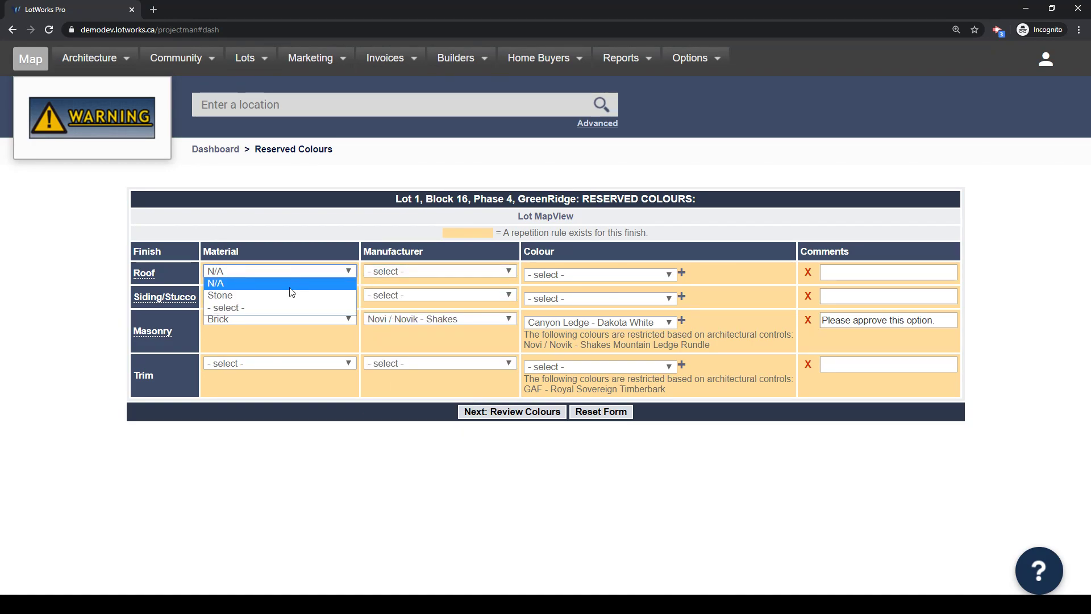
pyautogui.click(288, 307)
# - Review the reserved colours for Lot 1, Block 16 and submit them for approval
pyautogui.click(534, 412)
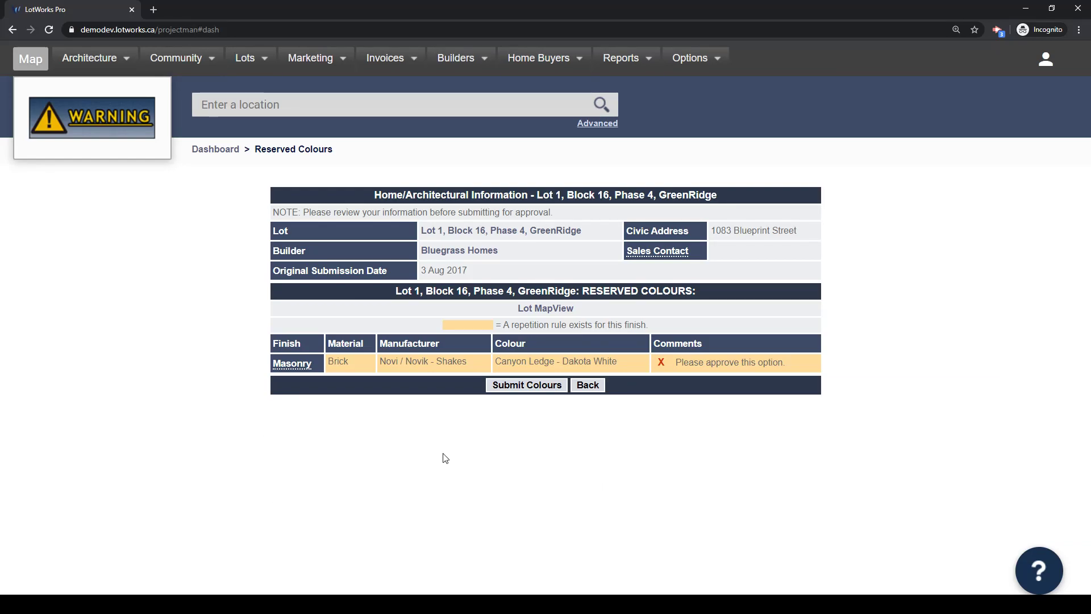
pyautogui.click(518, 385)
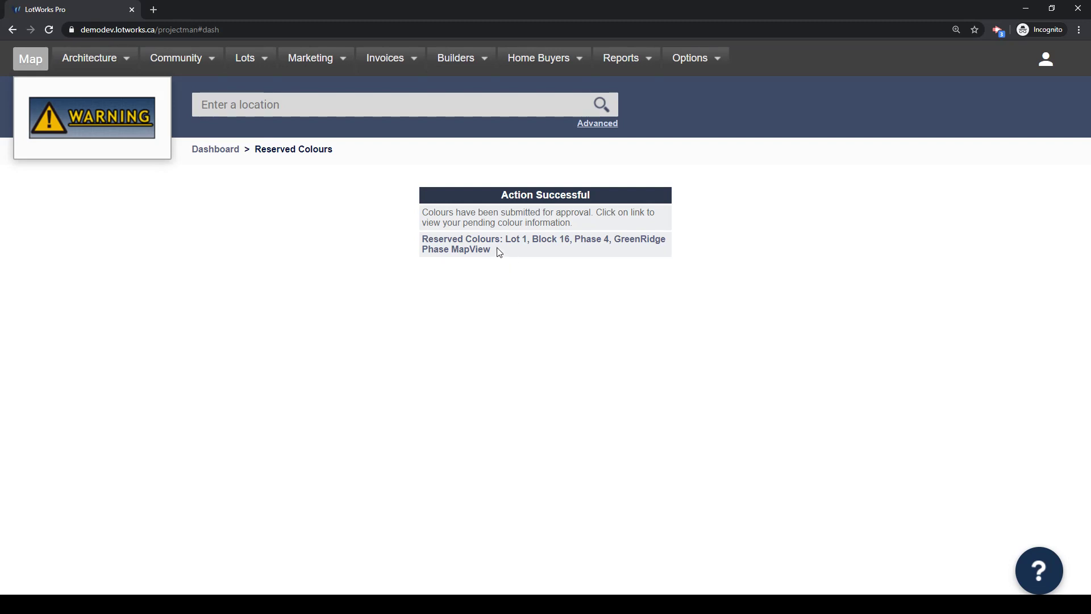
pyautogui.moveTo(427, 211); pyautogui.dragTo(596, 210)
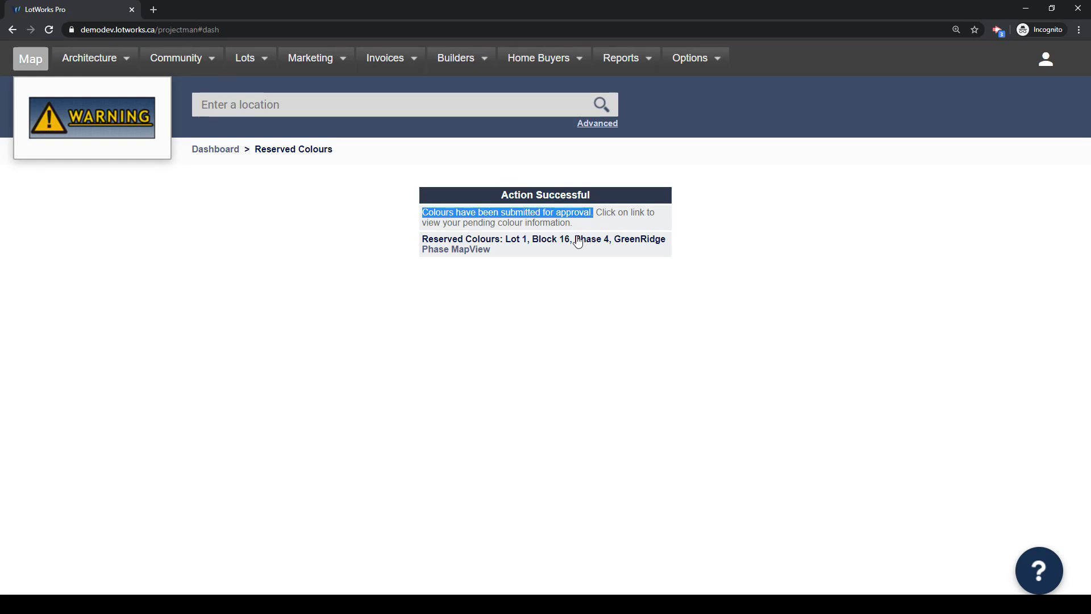
# - Open the dashboard in a new browser tab and list the submitted reserved colours
pyautogui.rightClick(108, 129)
pyautogui.click(120, 129)
pyautogui.click(177, 12)
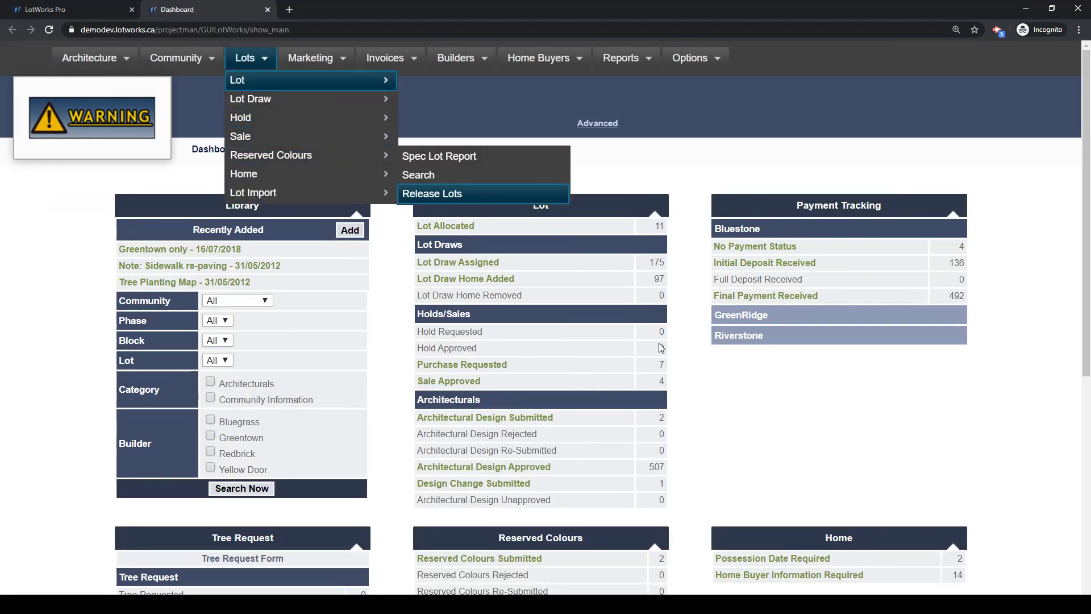
pyautogui.scroll(-4, 695, 421)
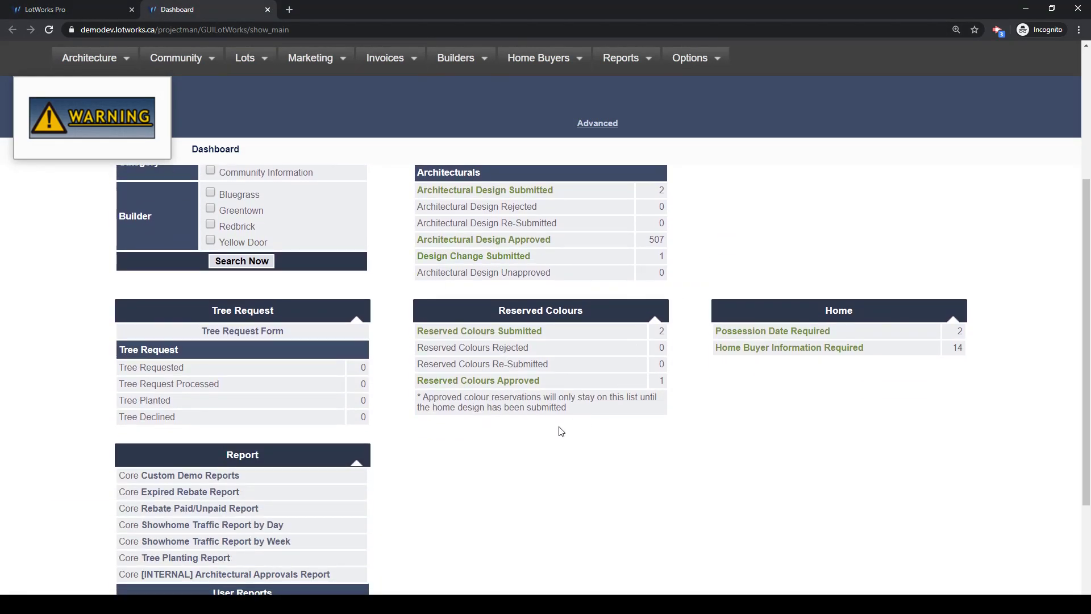
pyautogui.click(492, 331)
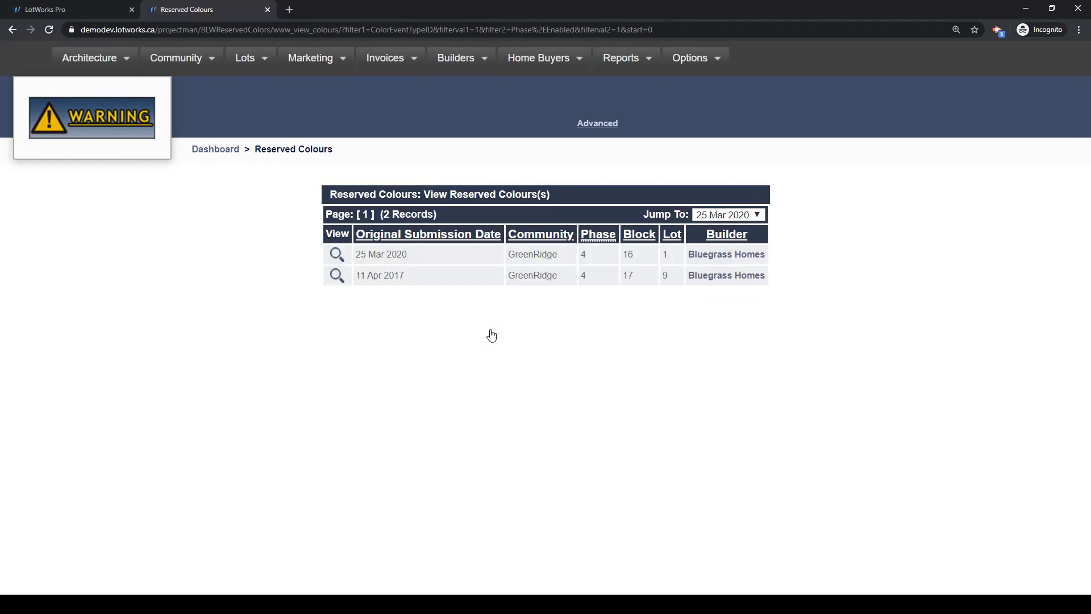
# - View the reserved colours submitted for GreenRidge Phase 4, Block 16, Lot 1 and start their approval
pyautogui.click(337, 255)
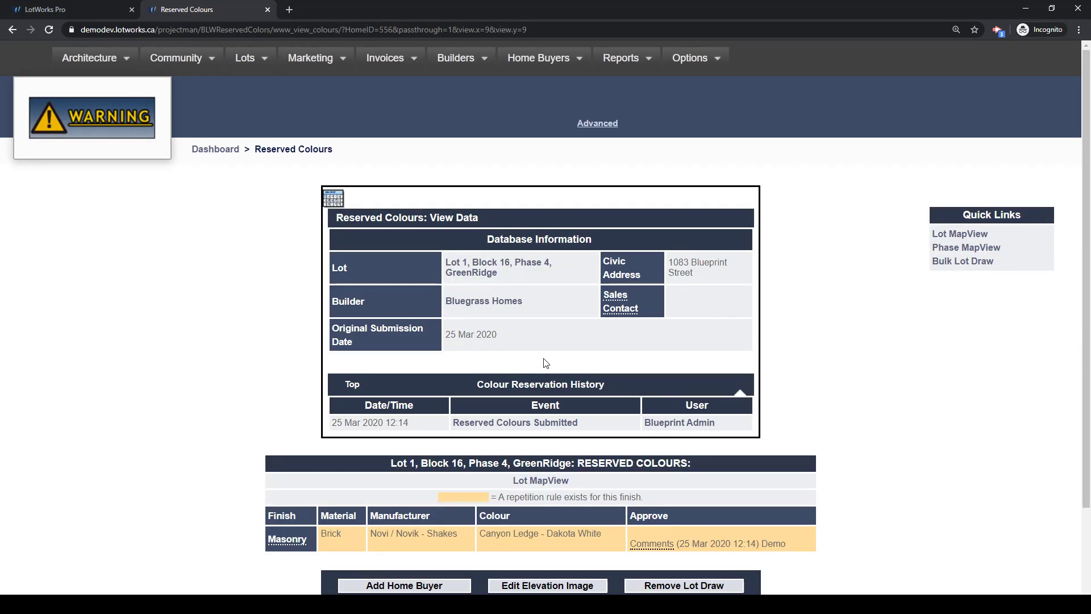
pyautogui.scroll(-2, 541, 361)
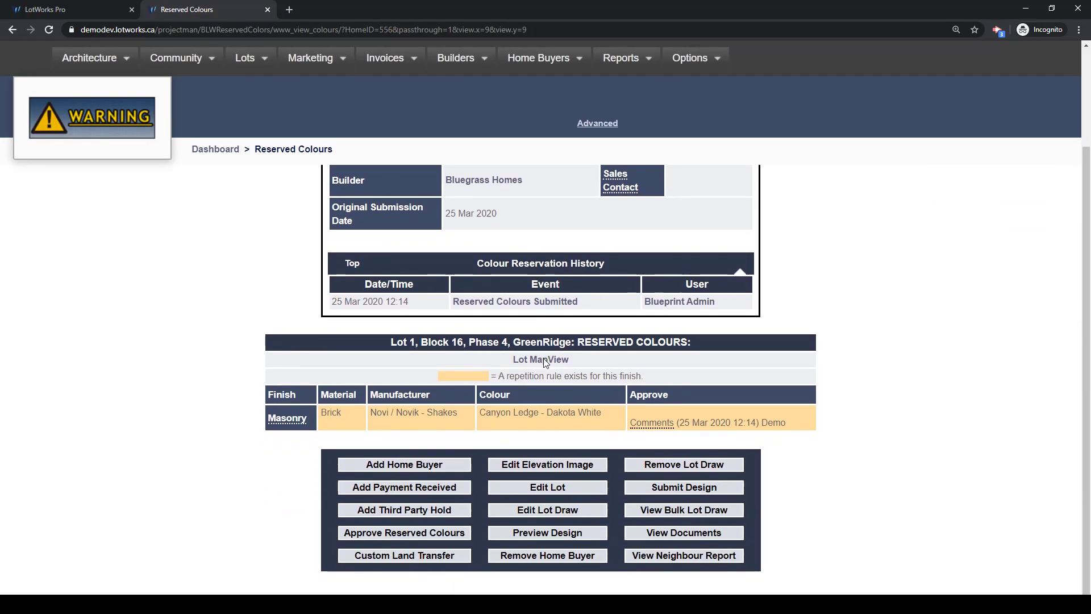
pyautogui.click(405, 534)
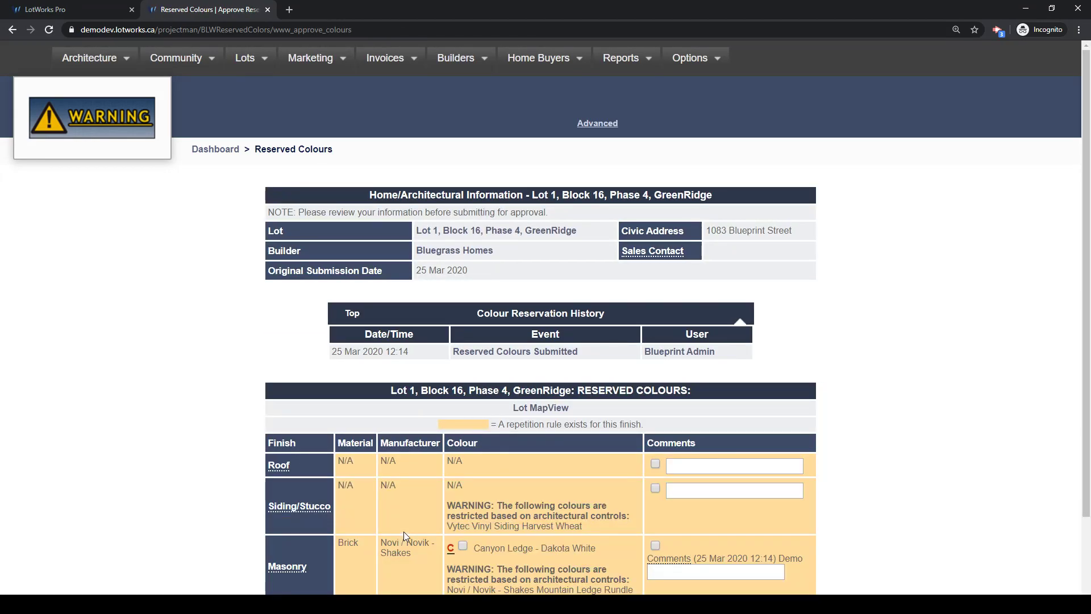
# - Mark the custom colour Canyon Ledge - Dakota White for addition to the database, select the Masonry finish, and approve the reserved colours
pyautogui.scroll(-2, 674, 447)
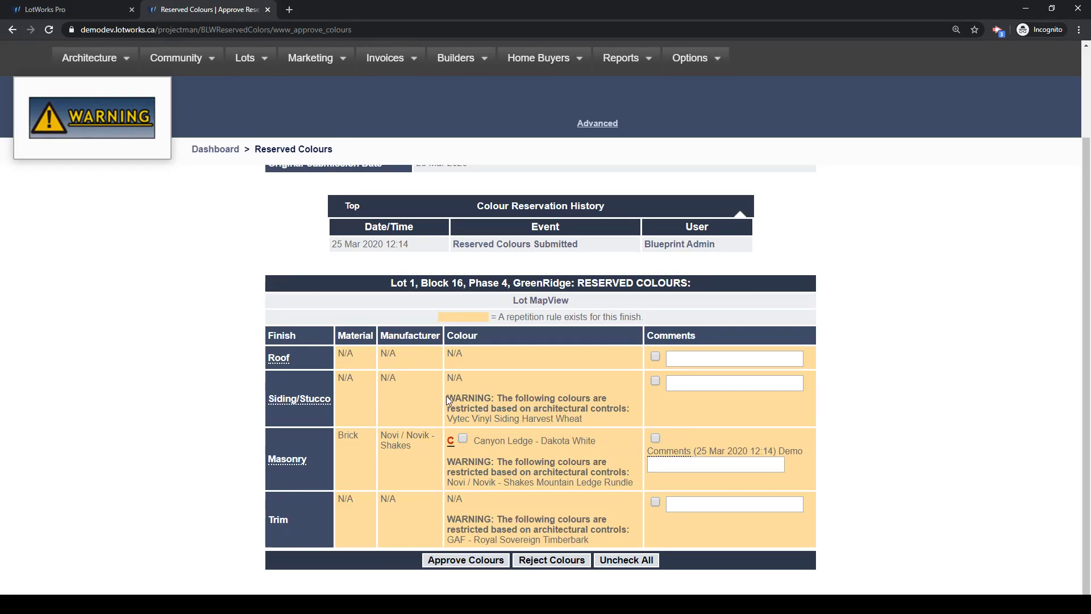
pyautogui.moveTo(447, 398); pyautogui.dragTo(601, 421)
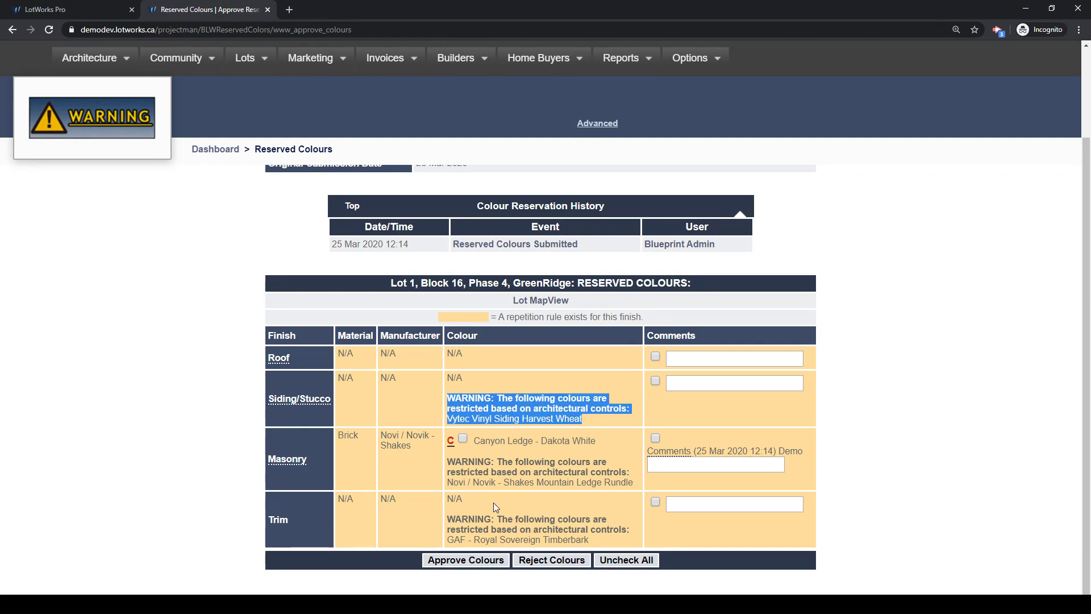
pyautogui.moveTo(448, 519); pyautogui.dragTo(640, 542)
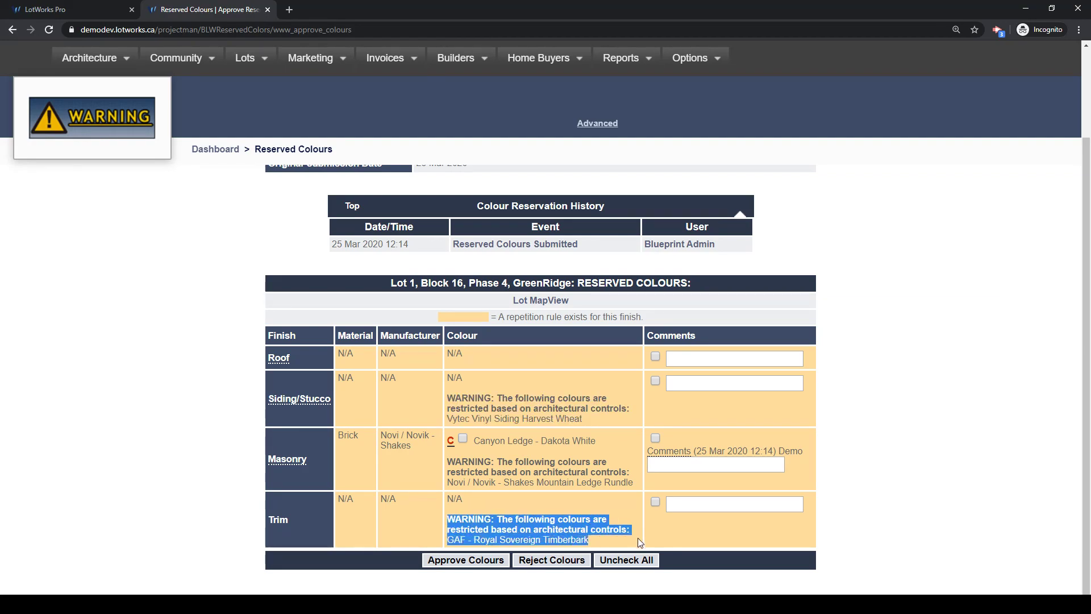
pyautogui.click(599, 532)
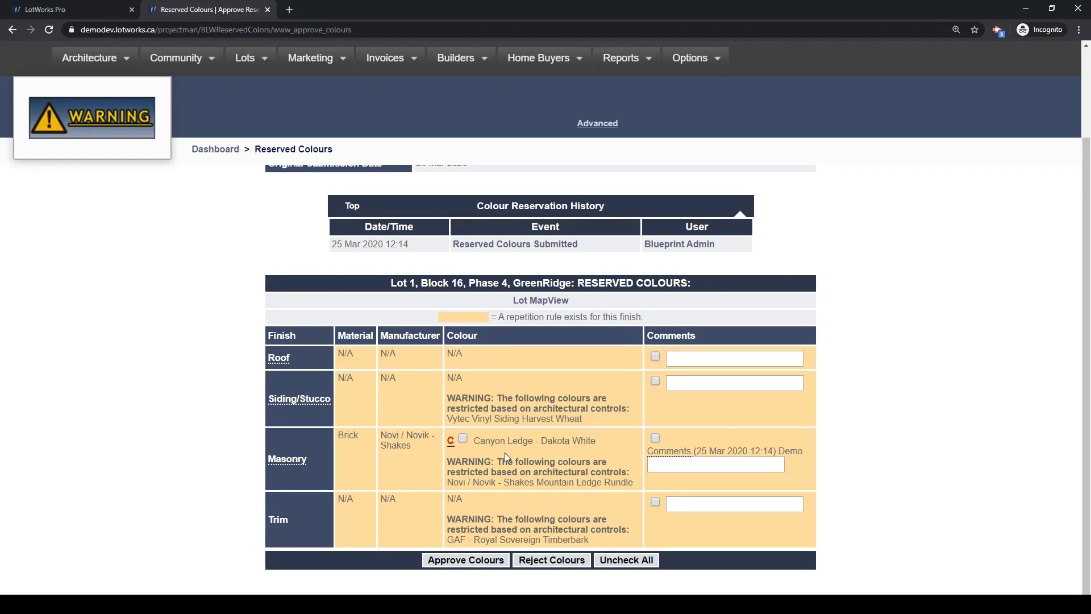
pyautogui.moveTo(452, 443)
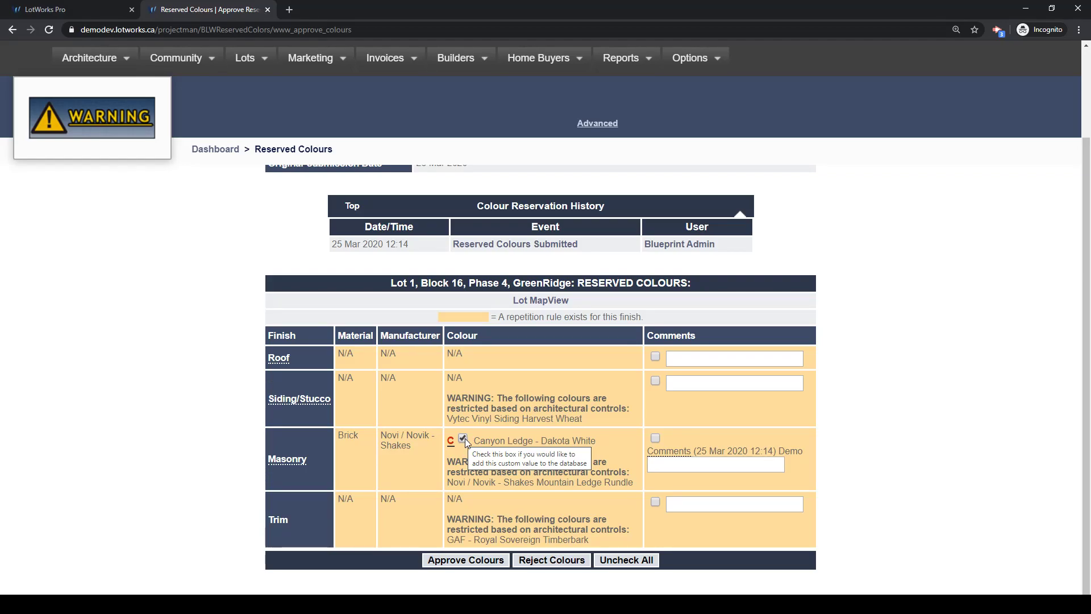
pyautogui.click(655, 439)
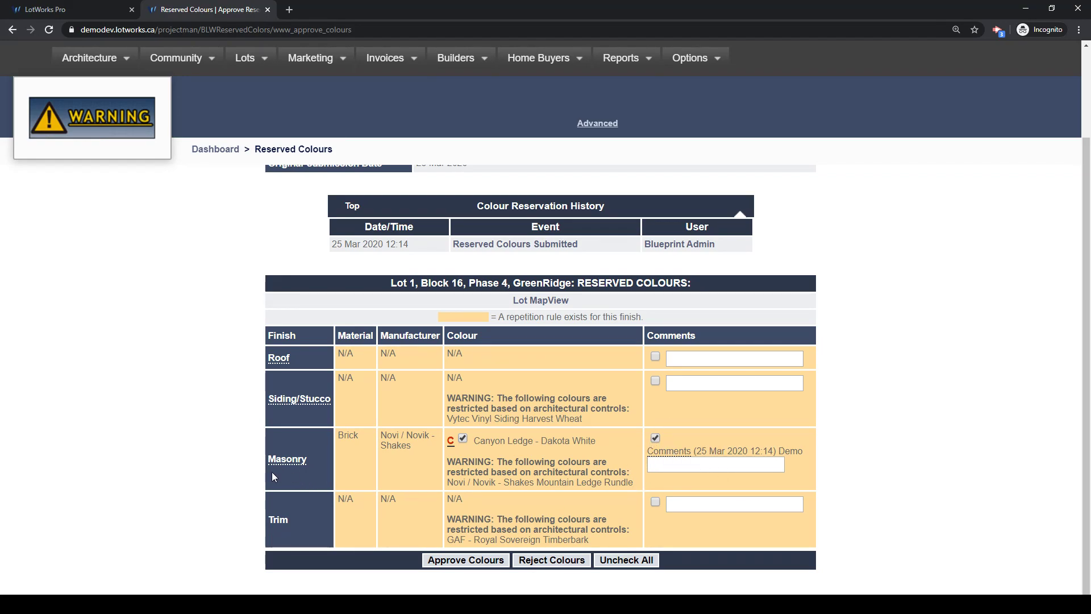
pyautogui.click(479, 561)
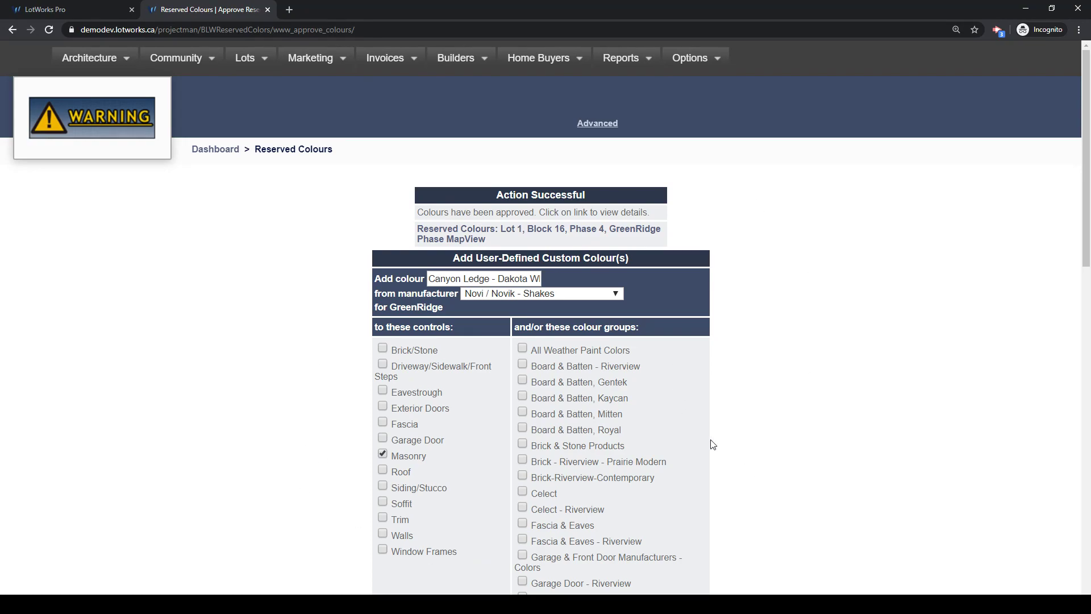
# - Add the custom colour Canyon Ledge - Dakota White from Novi / Novik - Shakes to GreenRidge's Masonry control
pyautogui.scroll(-3, 712, 444)
pyautogui.scroll(3, 713, 446)
pyautogui.scroll(-2, 712, 449)
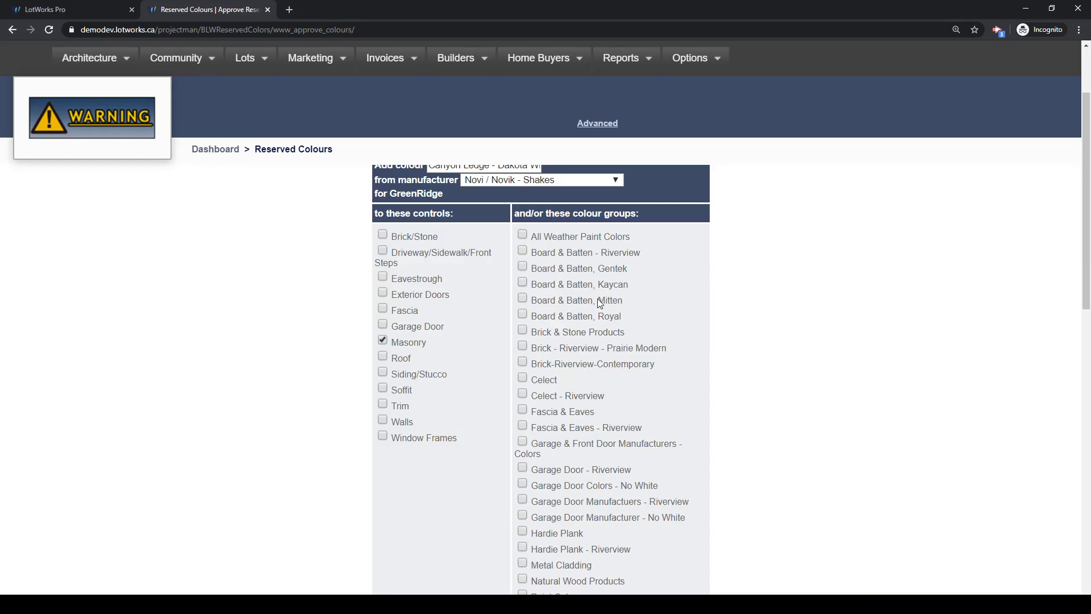
pyautogui.scroll(2, 600, 300)
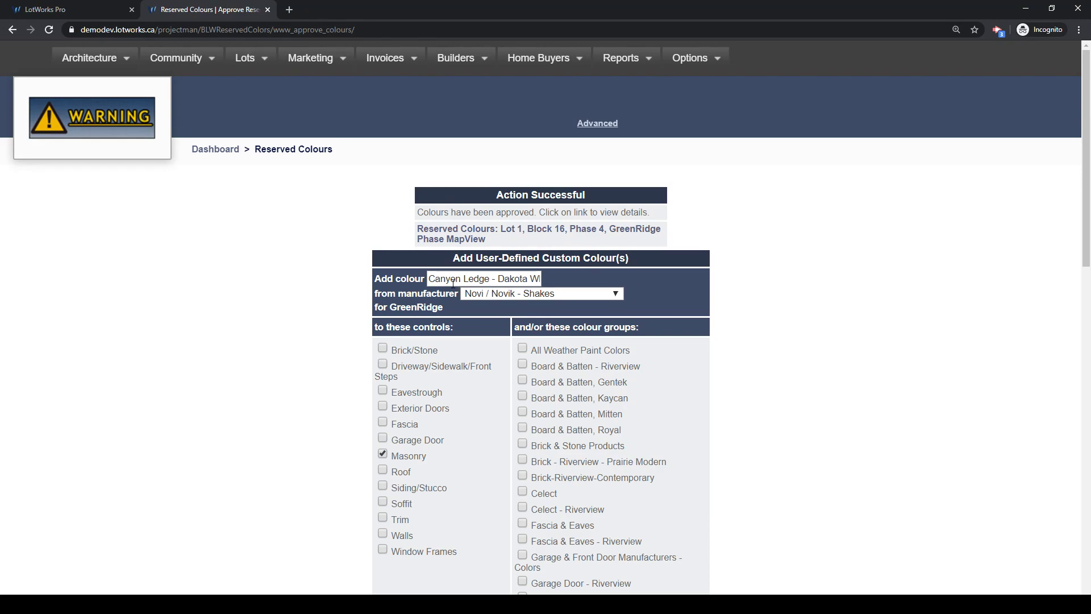
pyautogui.scroll(-1, 472, 442)
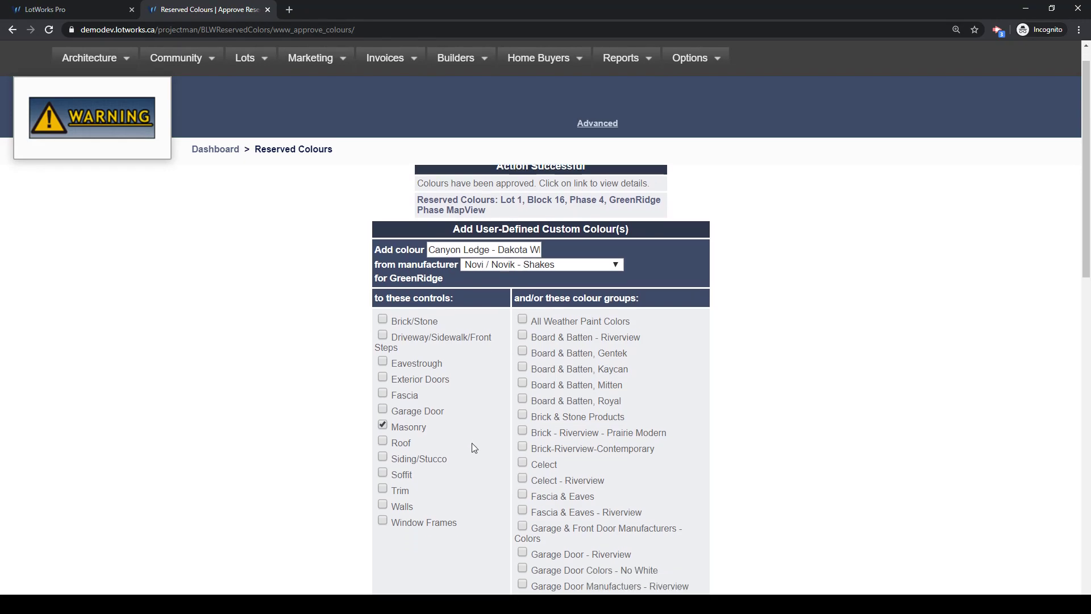
pyautogui.scroll(-15, 661, 363)
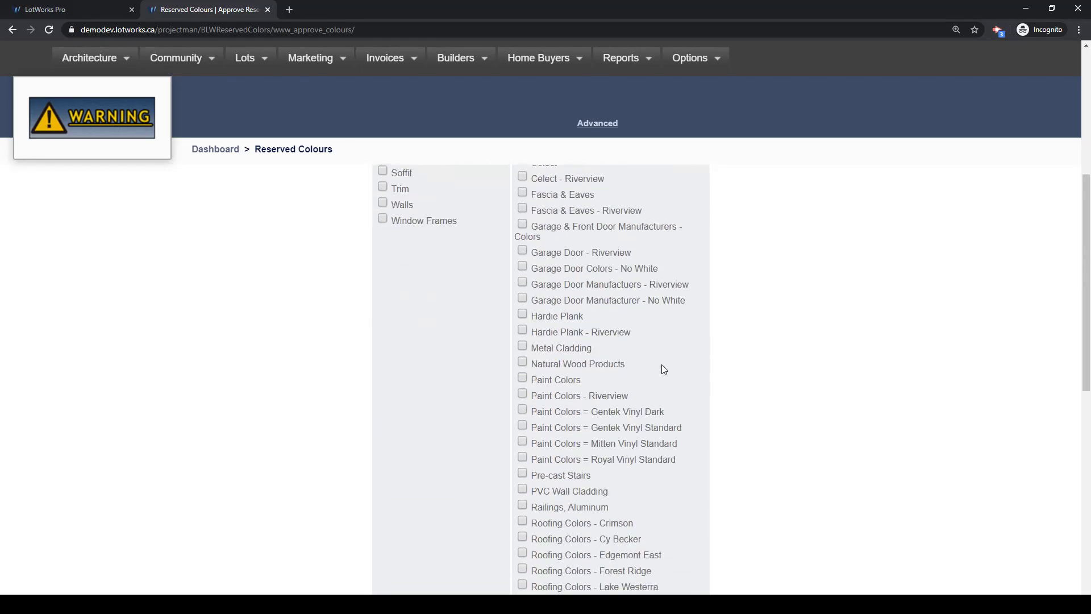
pyautogui.scroll(15, 625, 449)
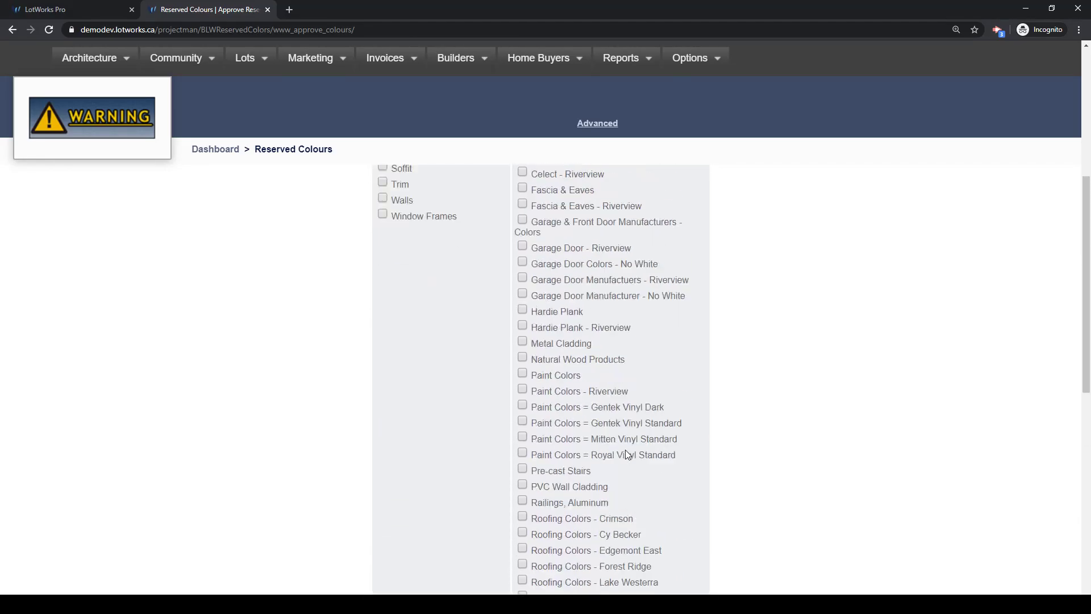
pyautogui.scroll(-5, 625, 447)
pyautogui.scroll(-10, 617, 445)
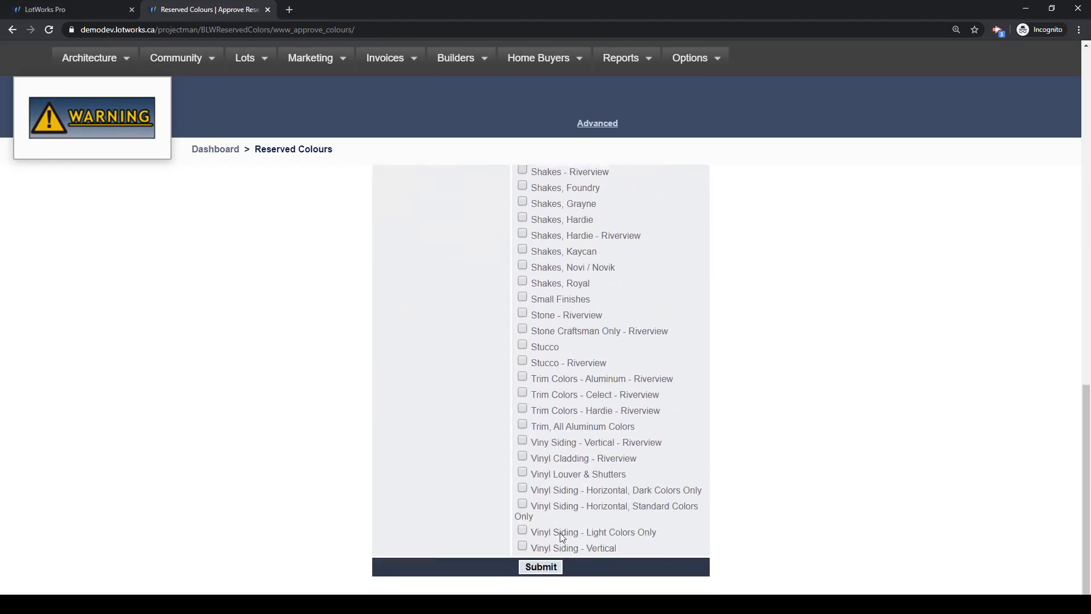
pyautogui.click(540, 560)
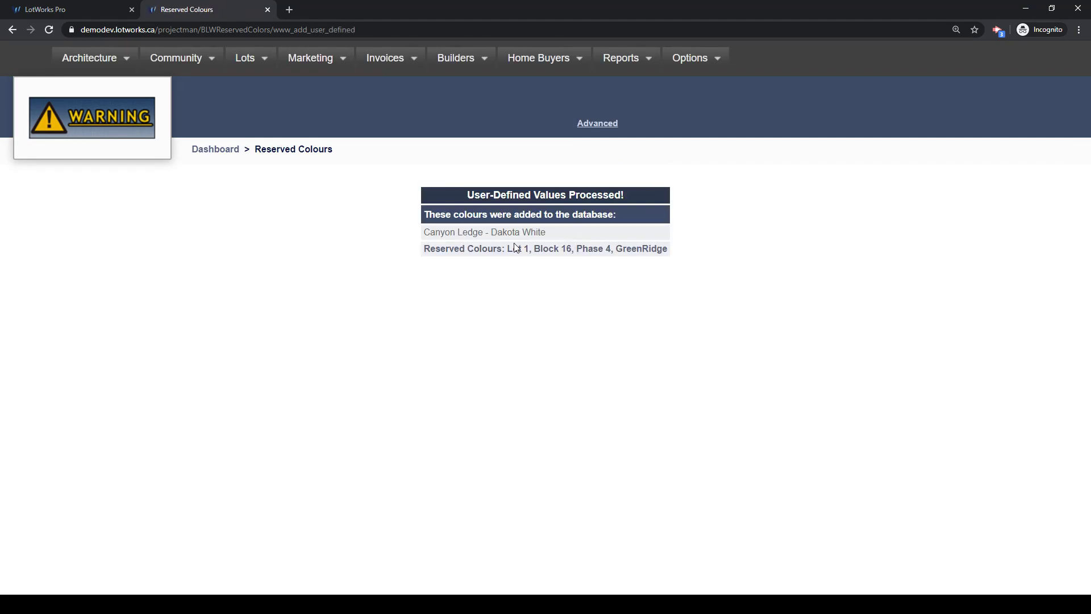
pyautogui.moveTo(551, 235); pyautogui.dragTo(426, 234)
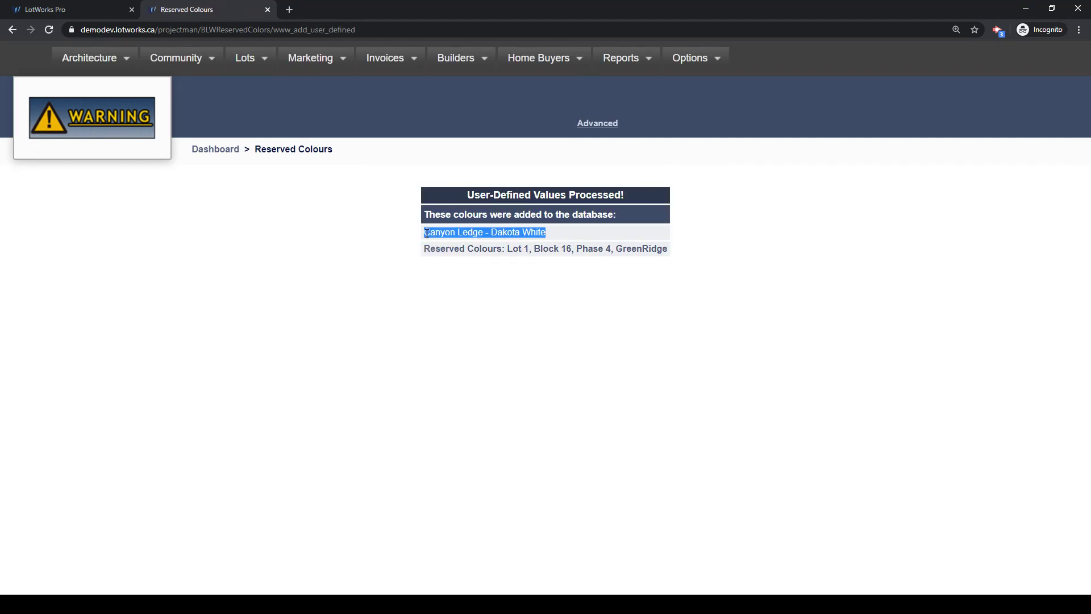
pyautogui.click(472, 294)
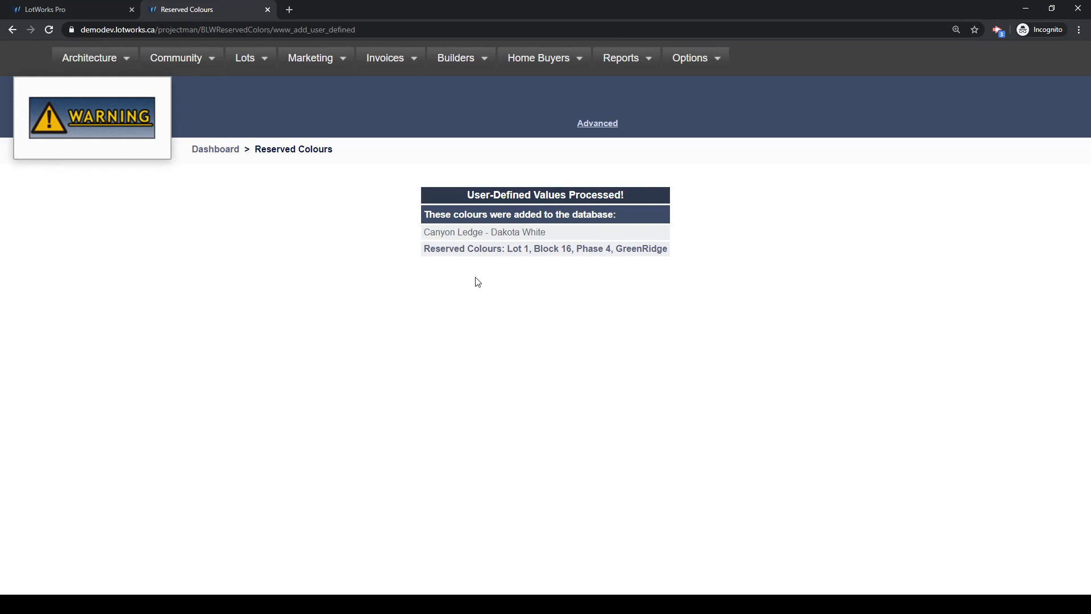
# - View the reserved colours record, open the details of Lot 1, Block 16, Phase 4, and review its lot and colour reservation history
pyautogui.click(467, 251)
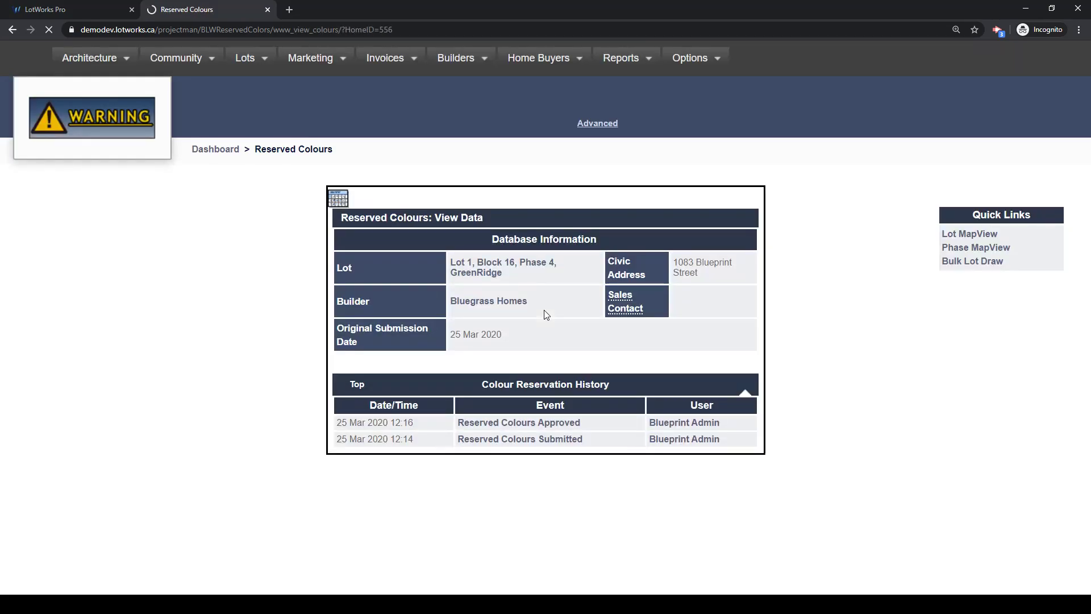
pyautogui.click(517, 267)
pyautogui.scroll(-8, 772, 329)
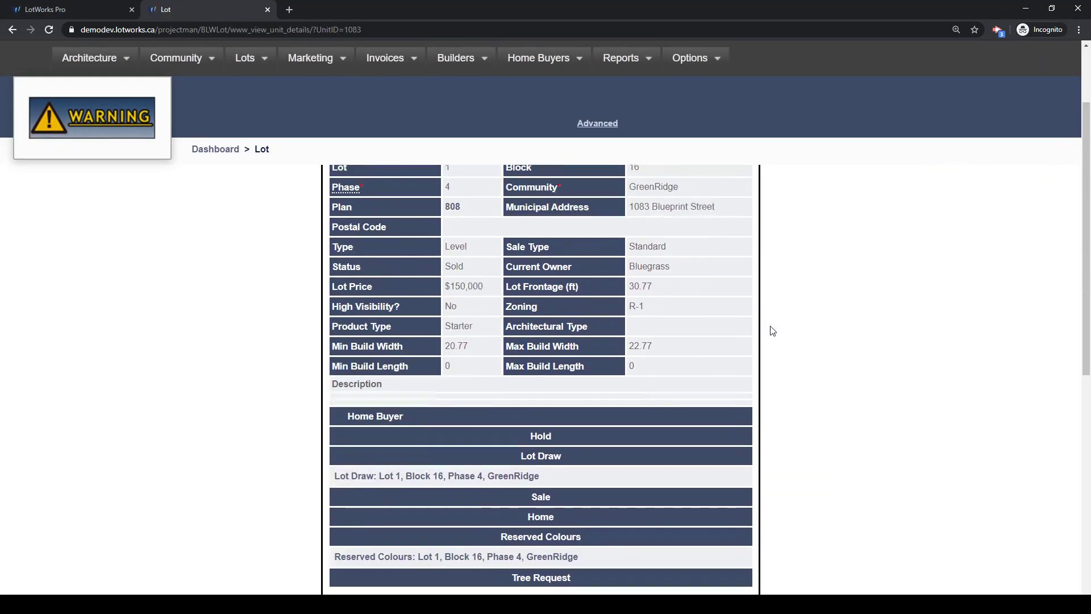
pyautogui.scroll(2, 772, 330)
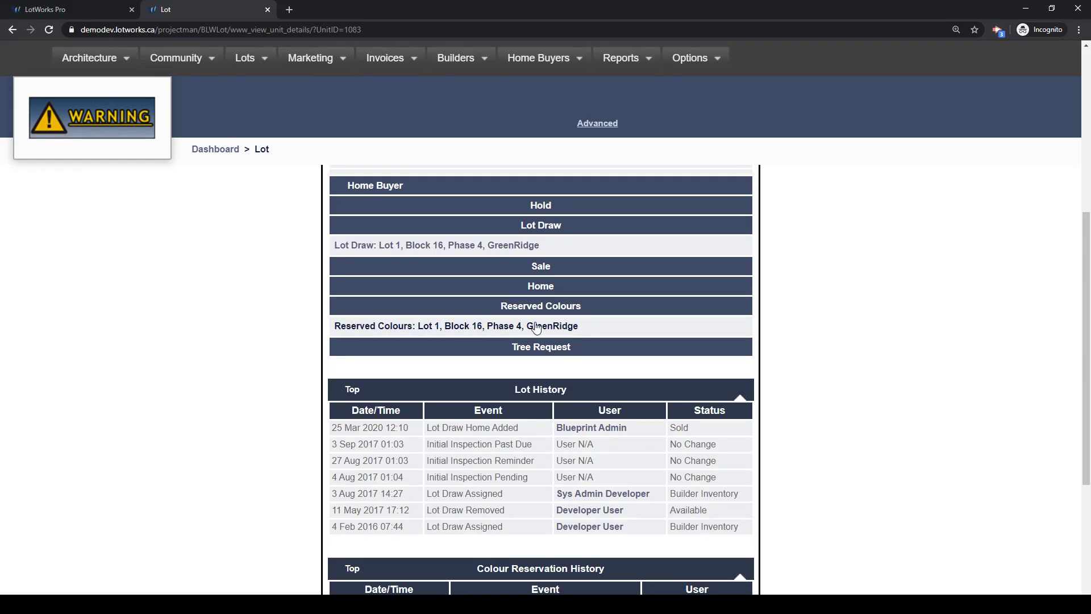
pyautogui.scroll(-4, 830, 278)
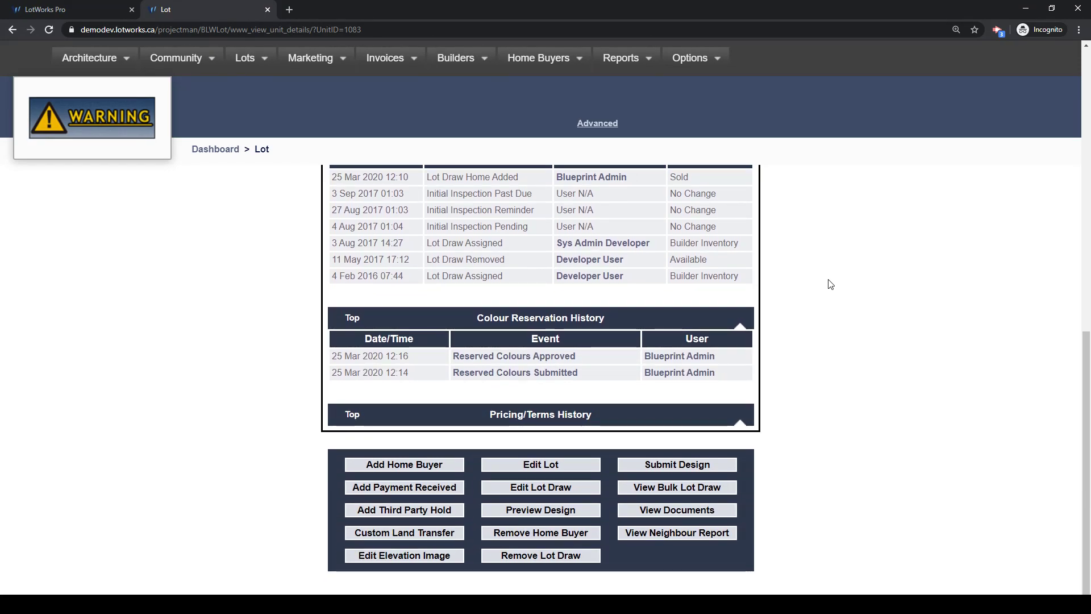
# - Preview the design submission for Lot 1, Block 16 in the Classical style and review its measurements and setbacks form
pyautogui.click(538, 511)
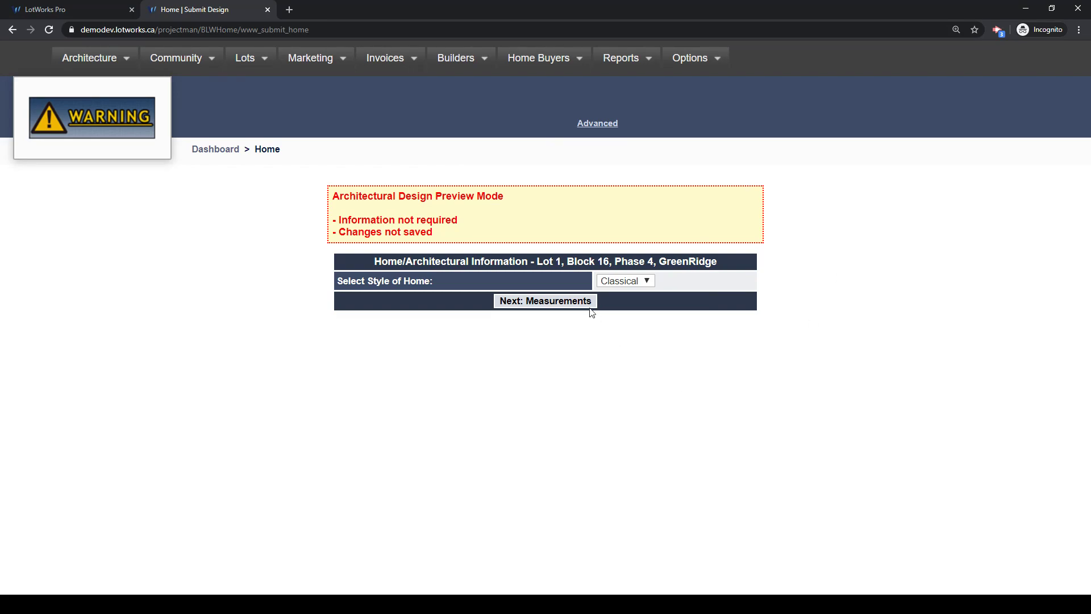
pyautogui.click(615, 281)
pyautogui.click(614, 281)
pyautogui.click(568, 300)
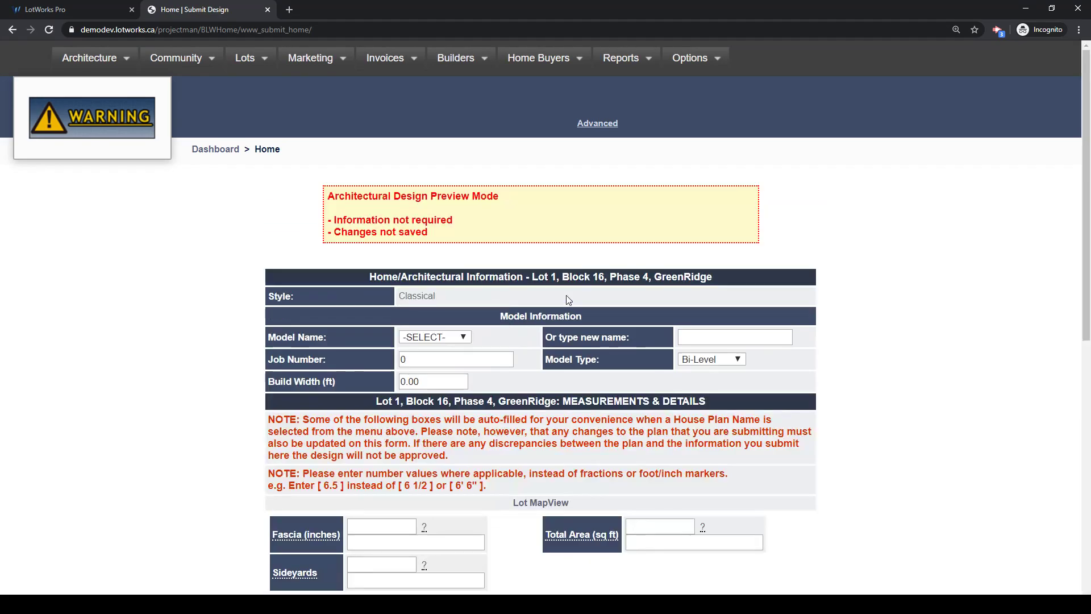
pyautogui.scroll(-8, 541, 337)
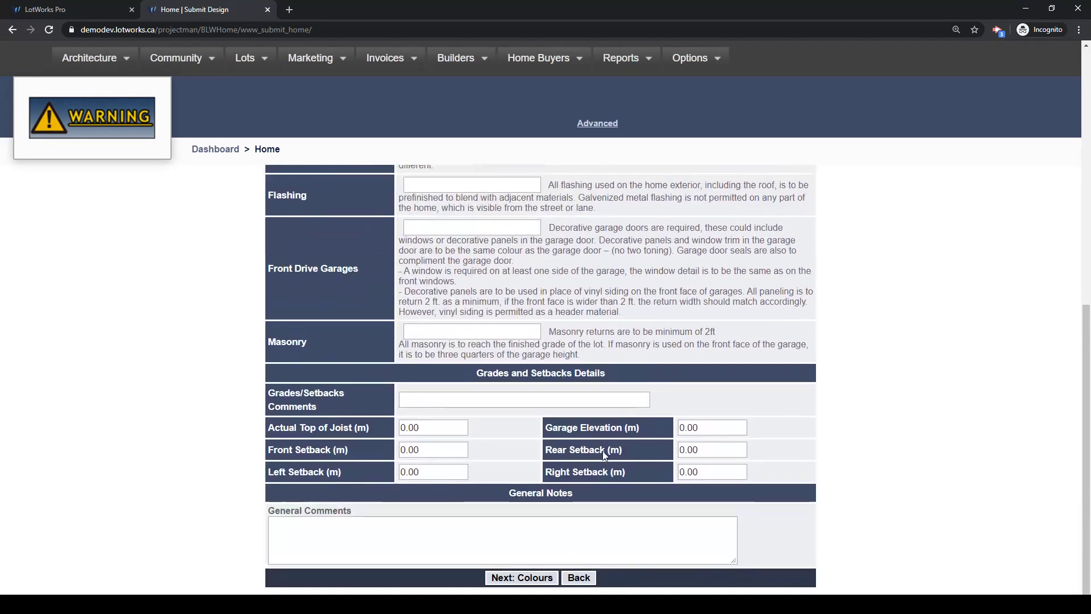
pyautogui.scroll(4, 602, 451)
pyautogui.scroll(4, 603, 451)
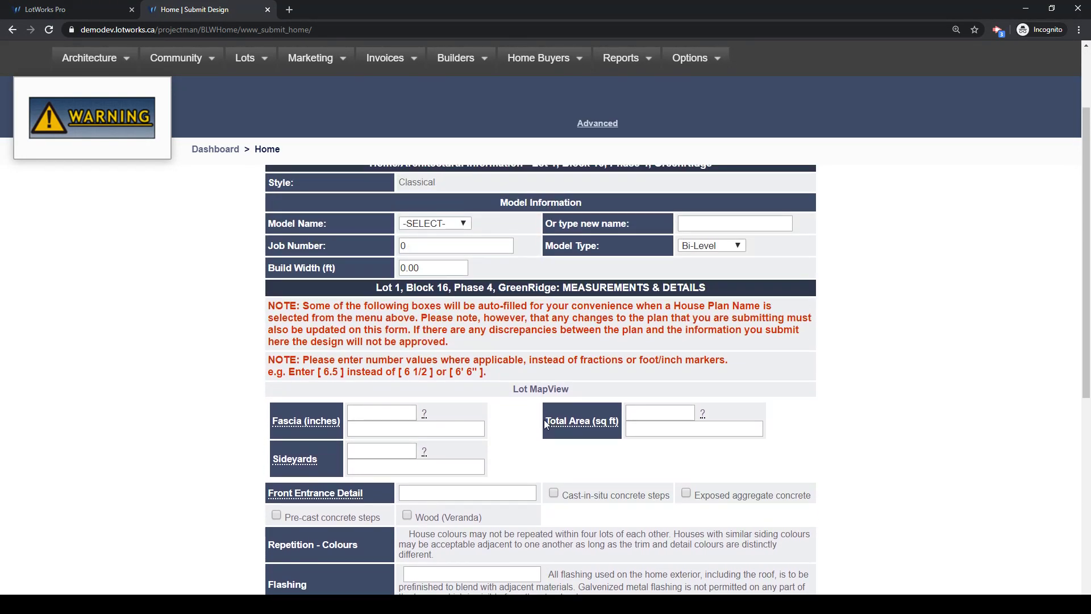
pyautogui.scroll(1, 568, 488)
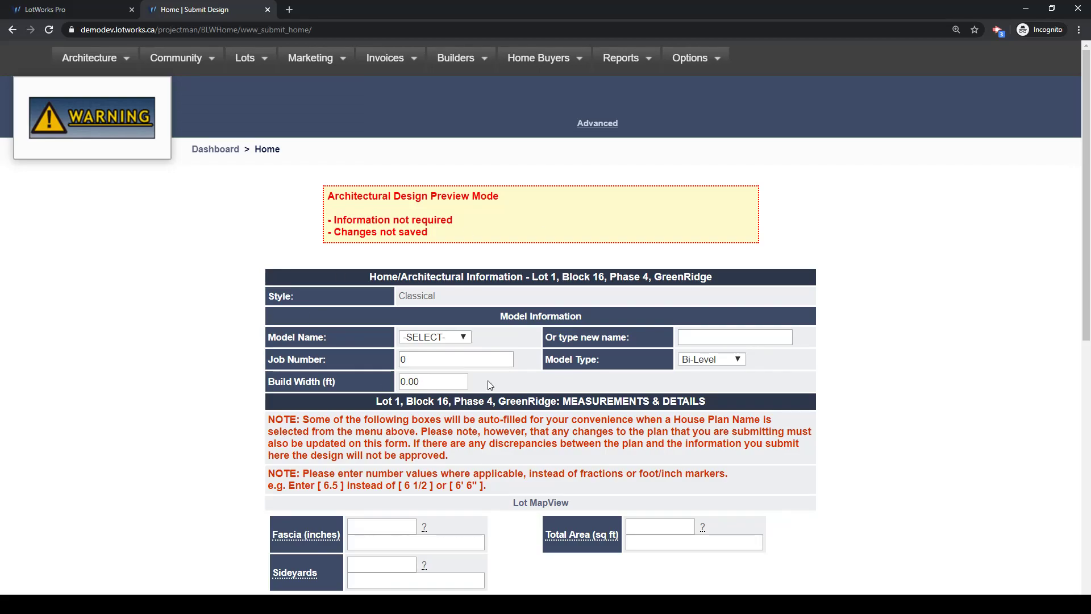
# - Continue the design preview to the exterior colour selections and examine the reserved Masonry finish, repetition rules and restricted colours
pyautogui.scroll(-10, 488, 472)
pyautogui.click(523, 560)
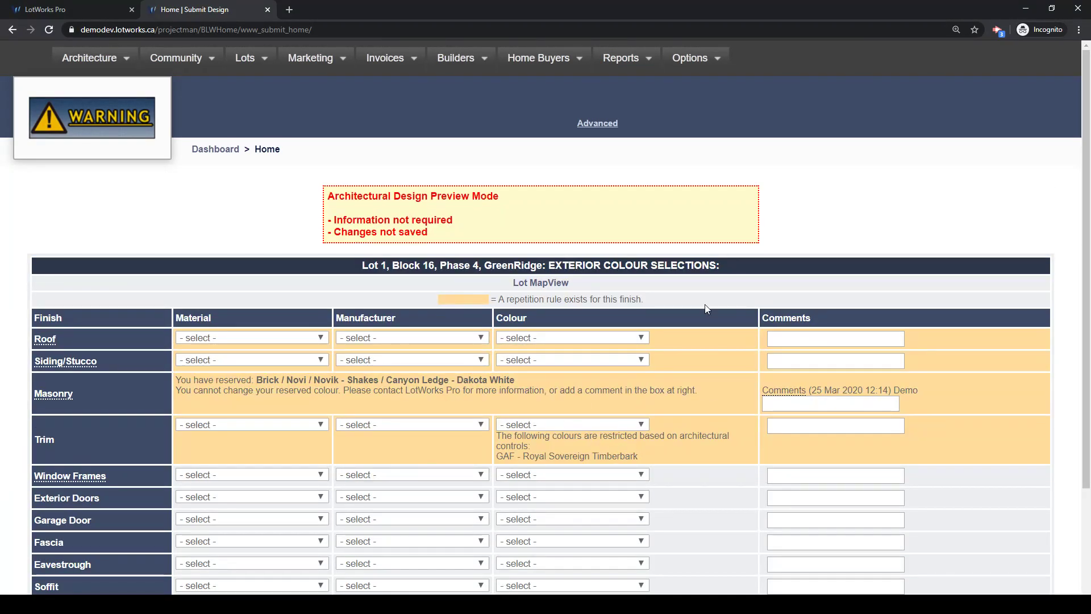
pyautogui.scroll(-3, 637, 421)
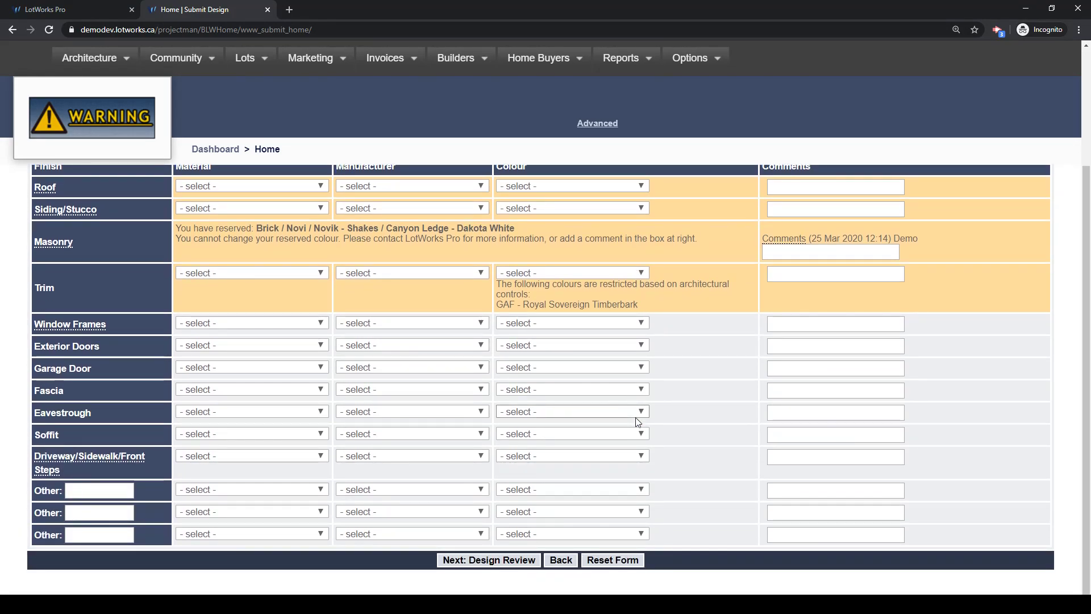
pyautogui.scroll(2, 636, 422)
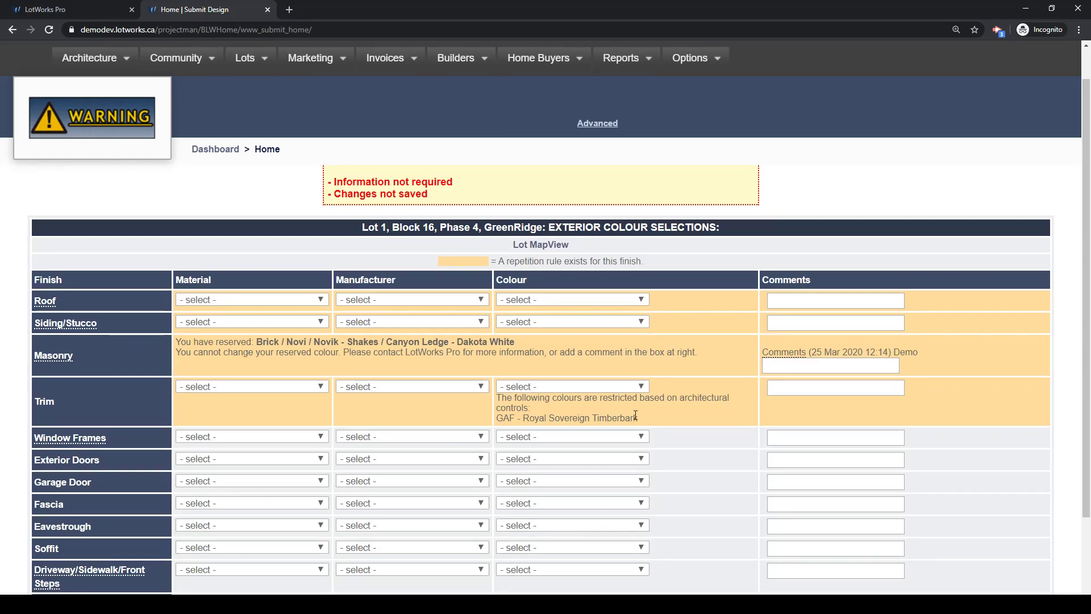
pyautogui.scroll(-2, 635, 415)
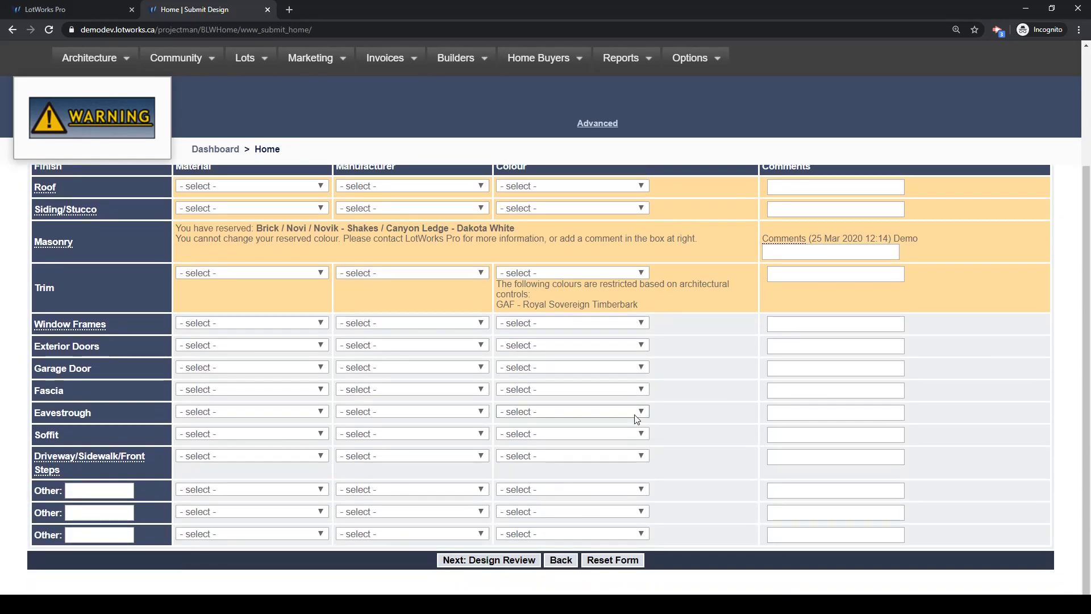
pyautogui.scroll(2, 635, 418)
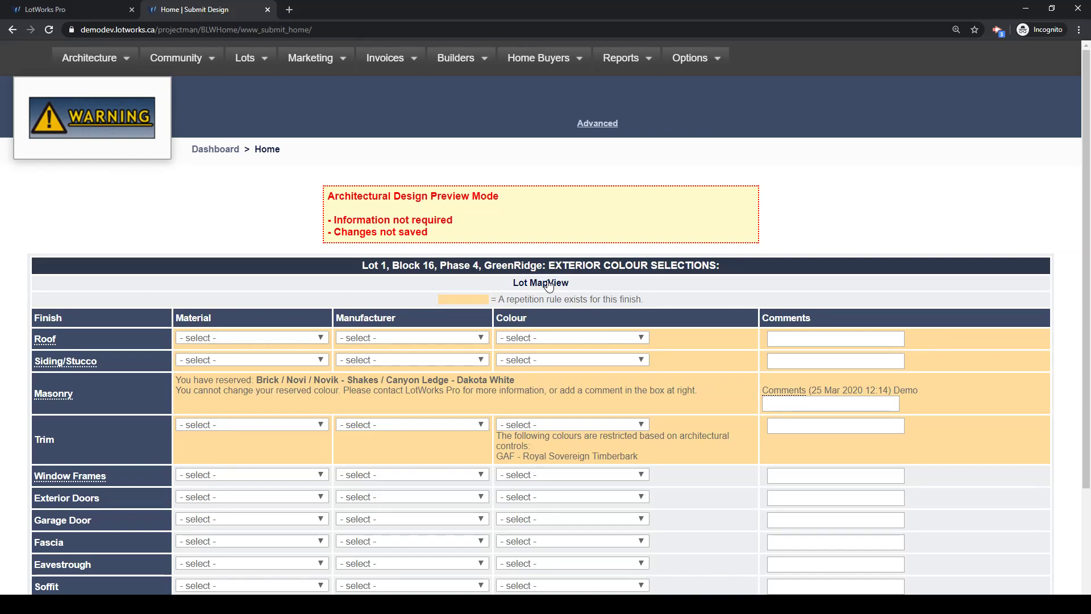
# - Close the design preview, return to the map, remove the Builder Inventory filter and dismiss the Lot 1 information window
pyautogui.click(267, 10)
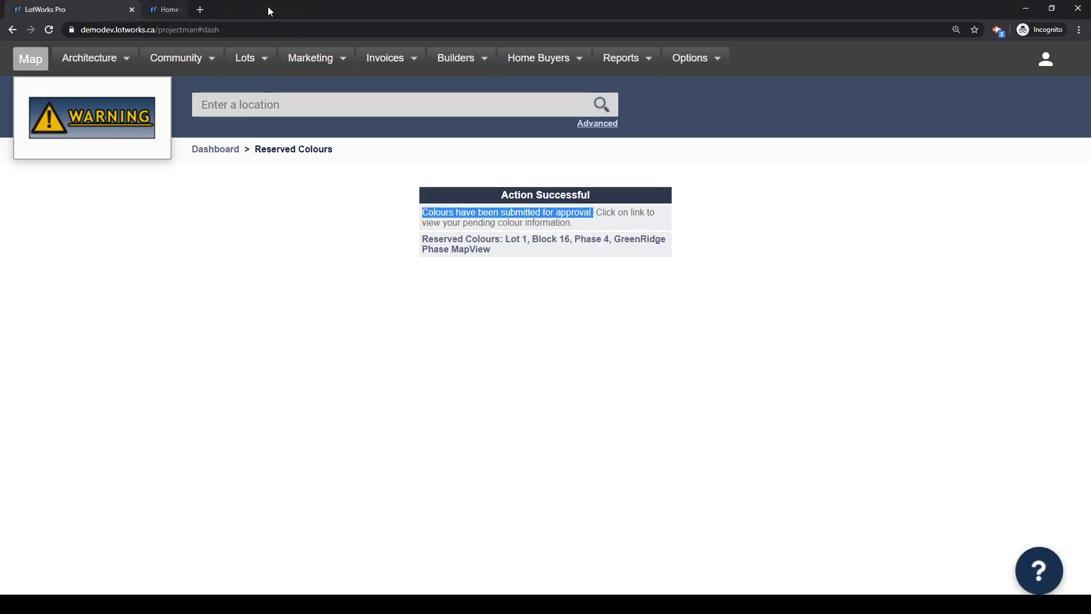
pyautogui.click(30, 59)
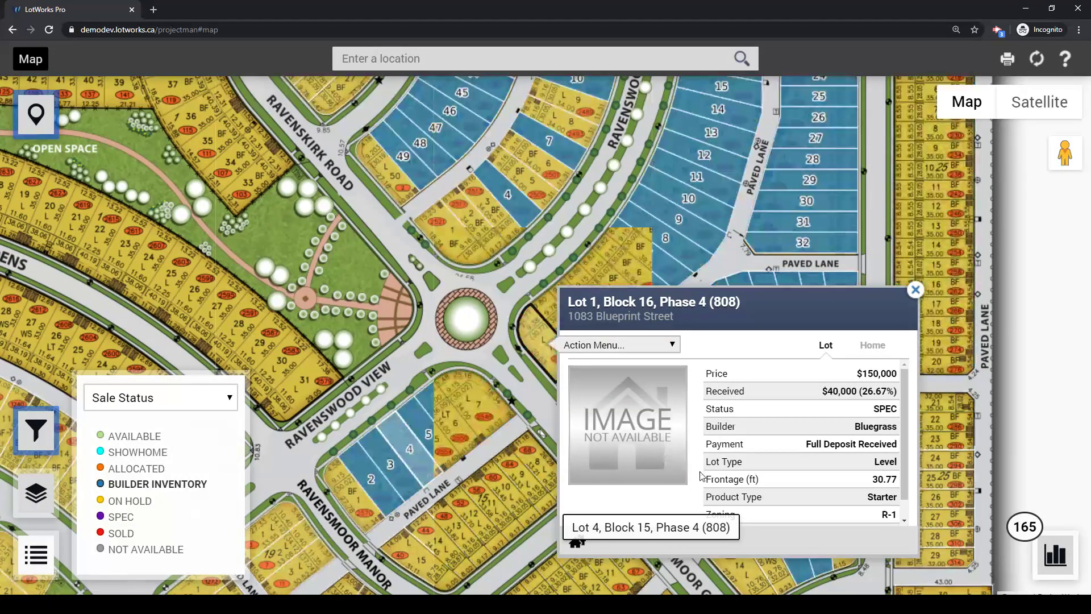
pyautogui.click(150, 485)
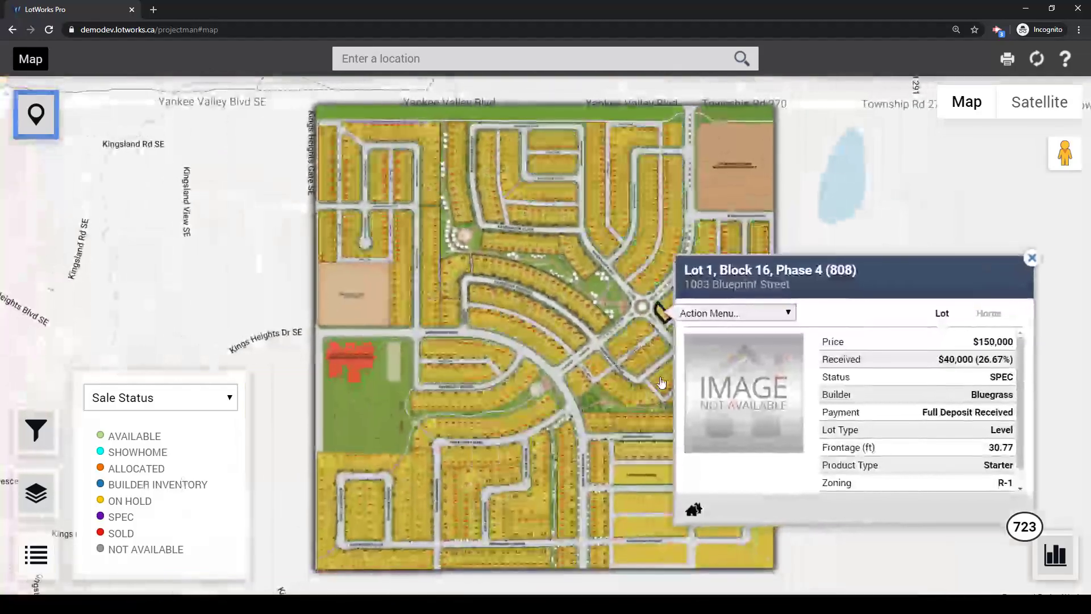
pyautogui.click(1032, 260)
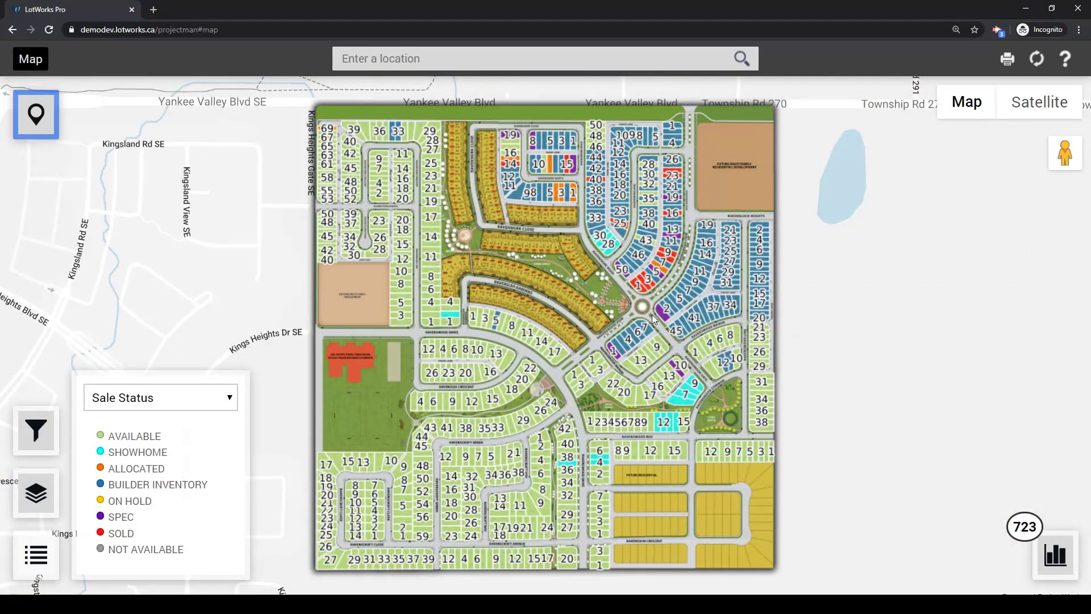
# - Start a design submission for Lot 1, Block 16, Phase 4 from the map, using the Classical home style
pyautogui.scroll(3, 683, 325)
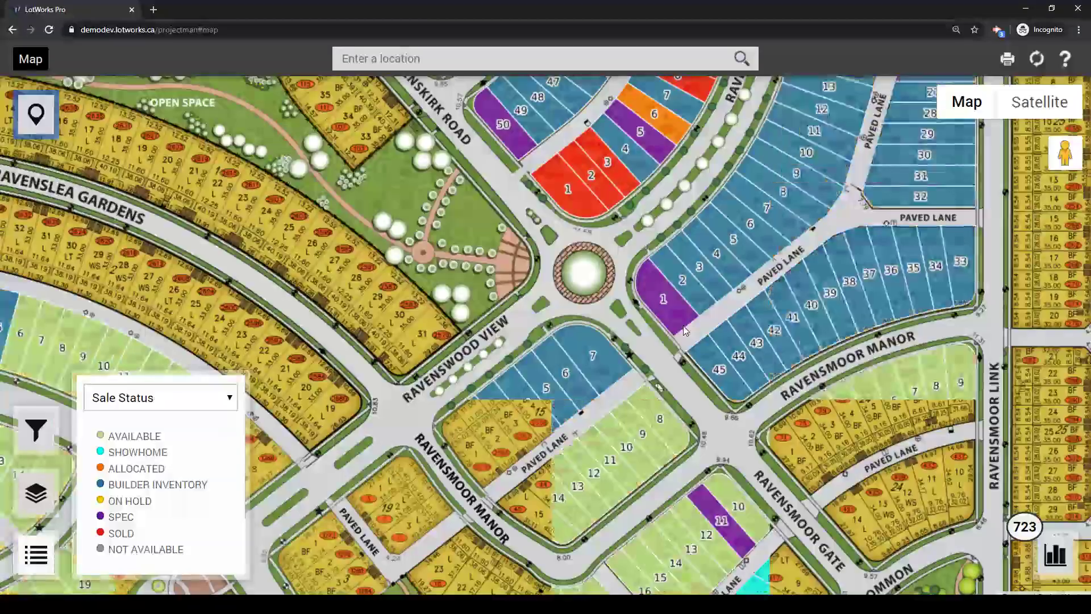
pyautogui.click(685, 331)
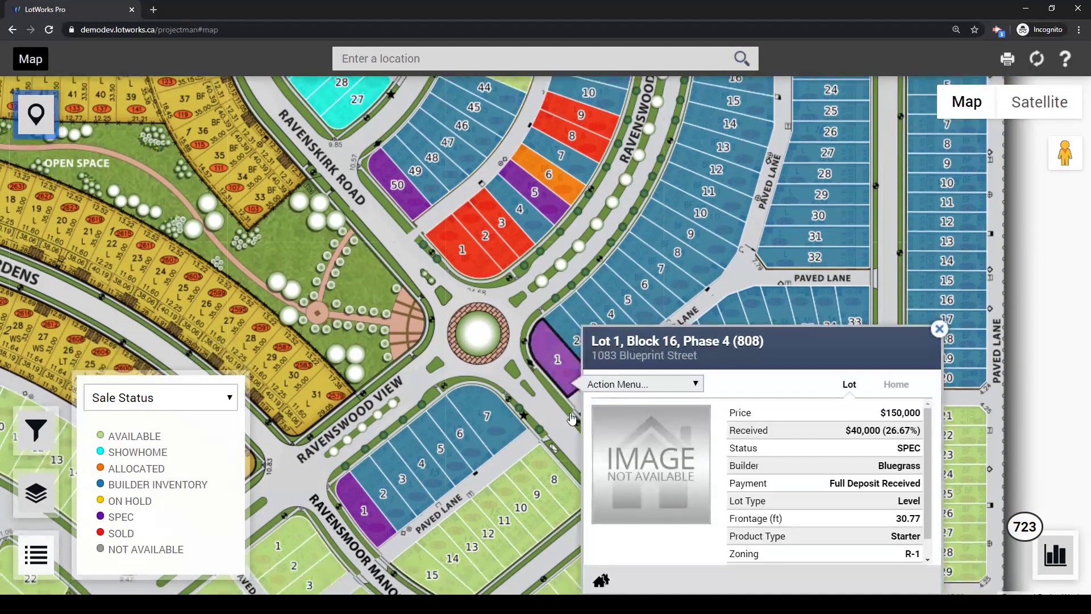
pyautogui.click(628, 385)
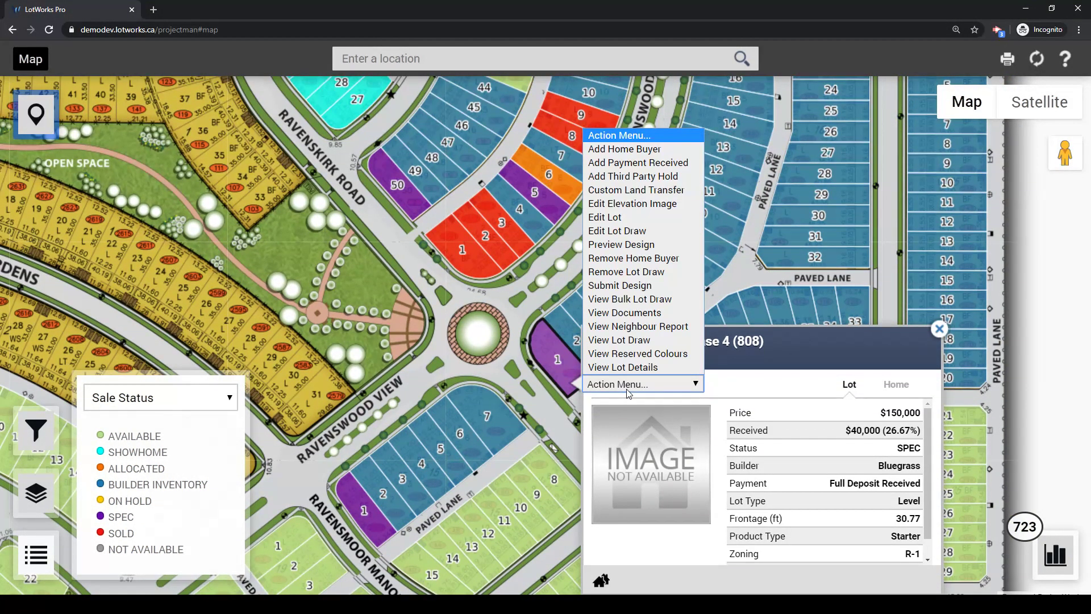
pyautogui.click(642, 286)
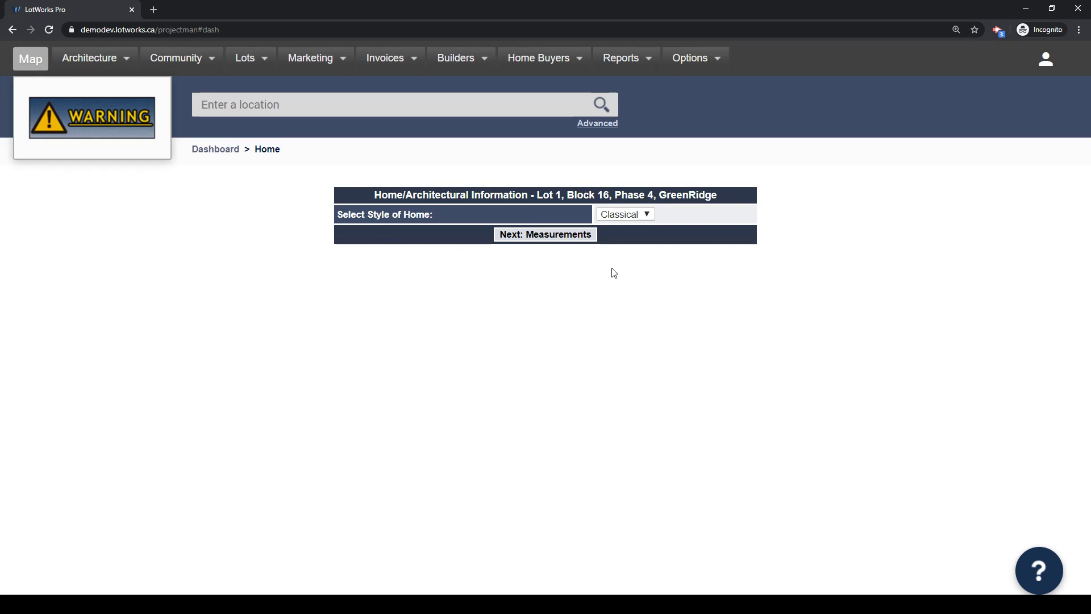
pyautogui.click(625, 214)
pyautogui.click(623, 239)
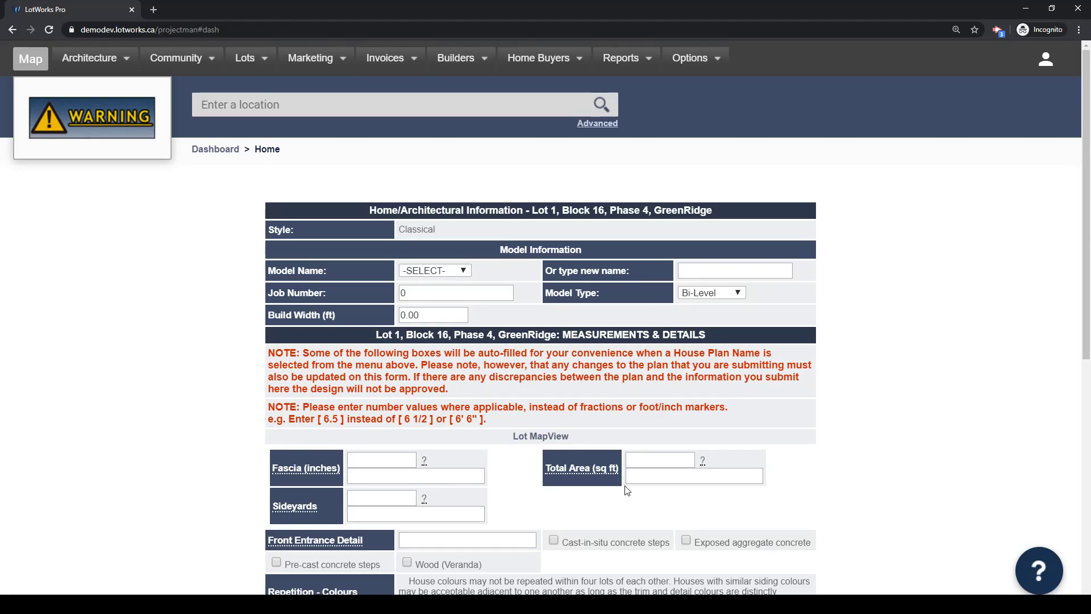
# - Try the BP Aquarius house model for the design, and settle on BP Crystal as the model name
pyautogui.click(434, 271)
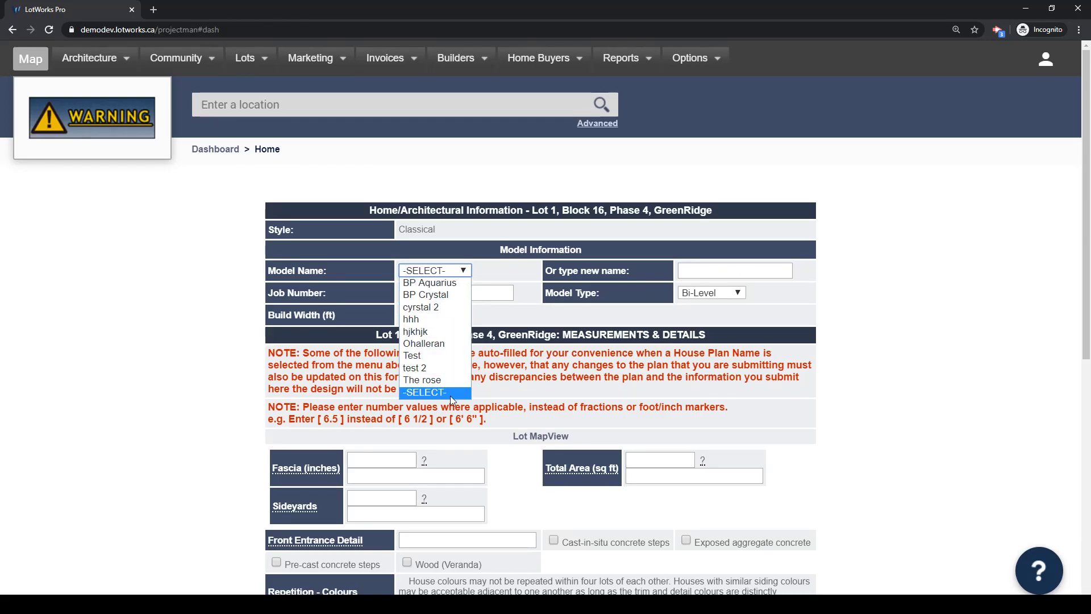
pyautogui.click(430, 282)
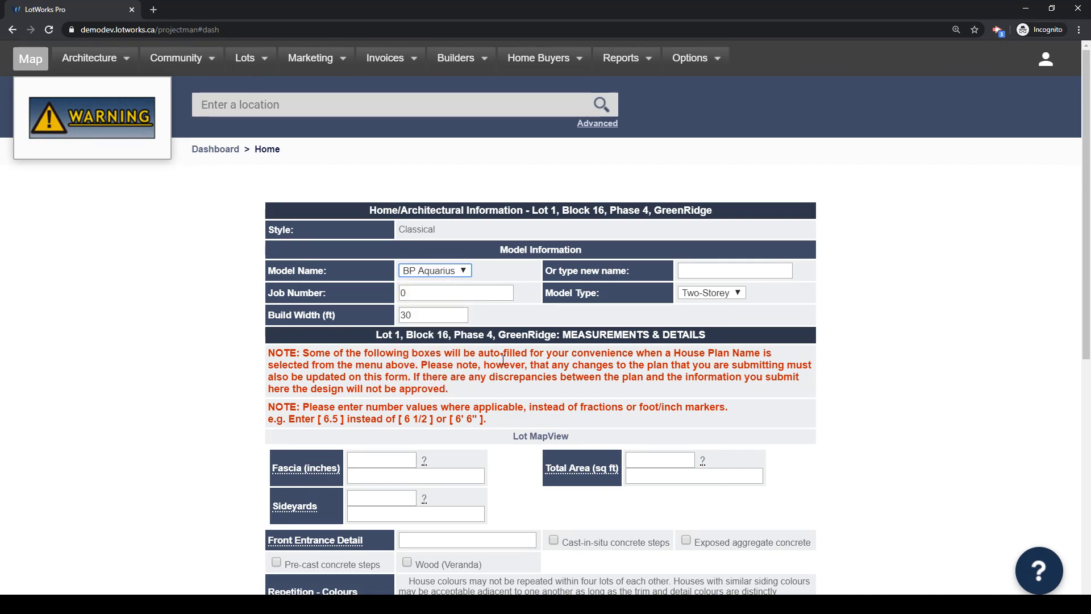
pyautogui.click(457, 271)
pyautogui.click(458, 295)
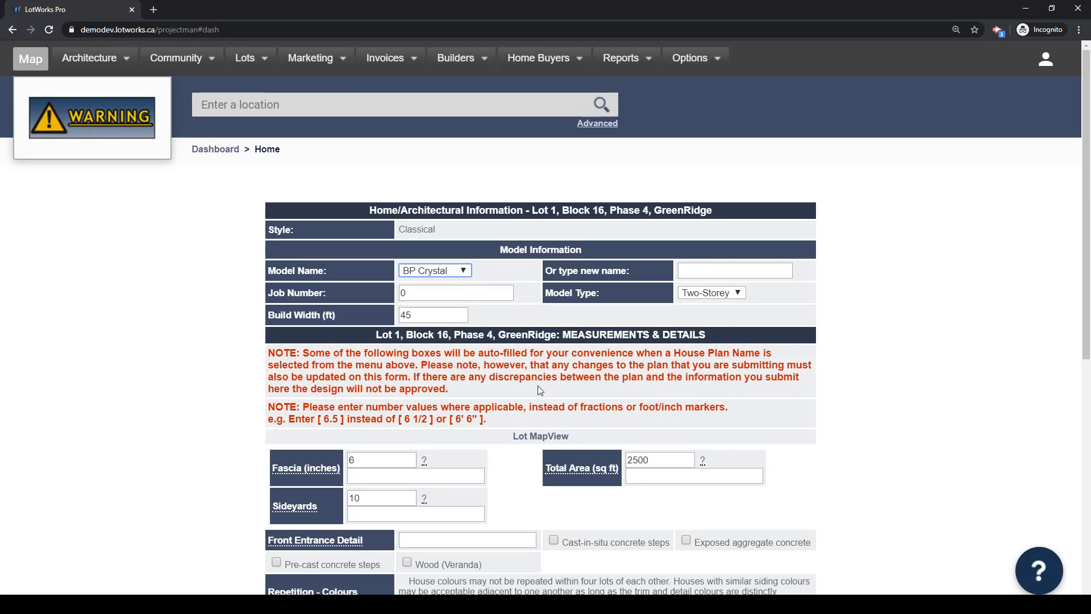
pyautogui.click(689, 271)
pyautogui.click(827, 286)
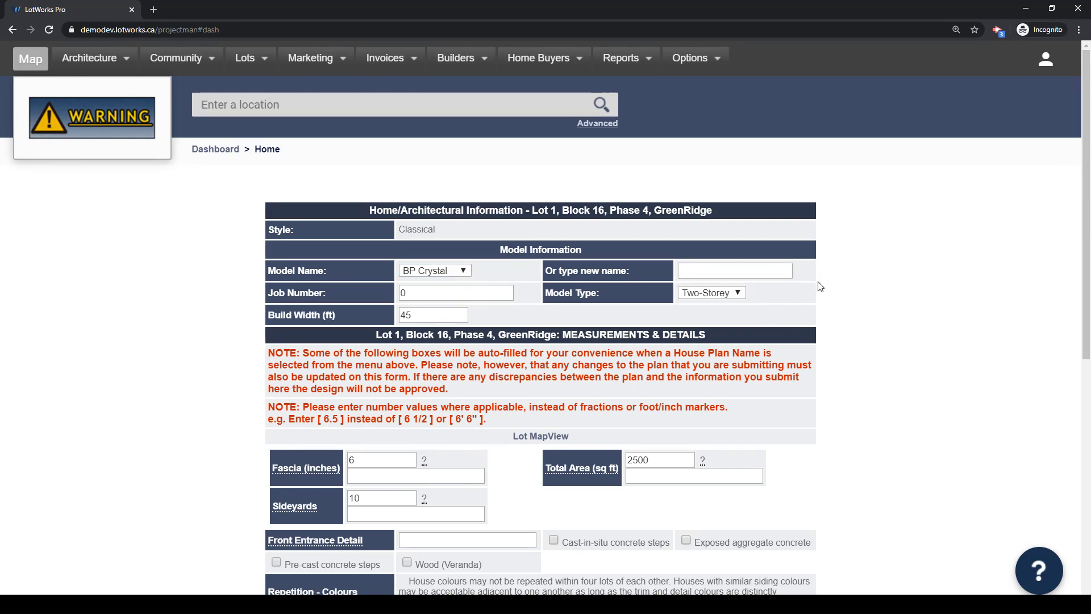
pyautogui.click(426, 272)
pyautogui.click(426, 272)
pyautogui.click(426, 272)
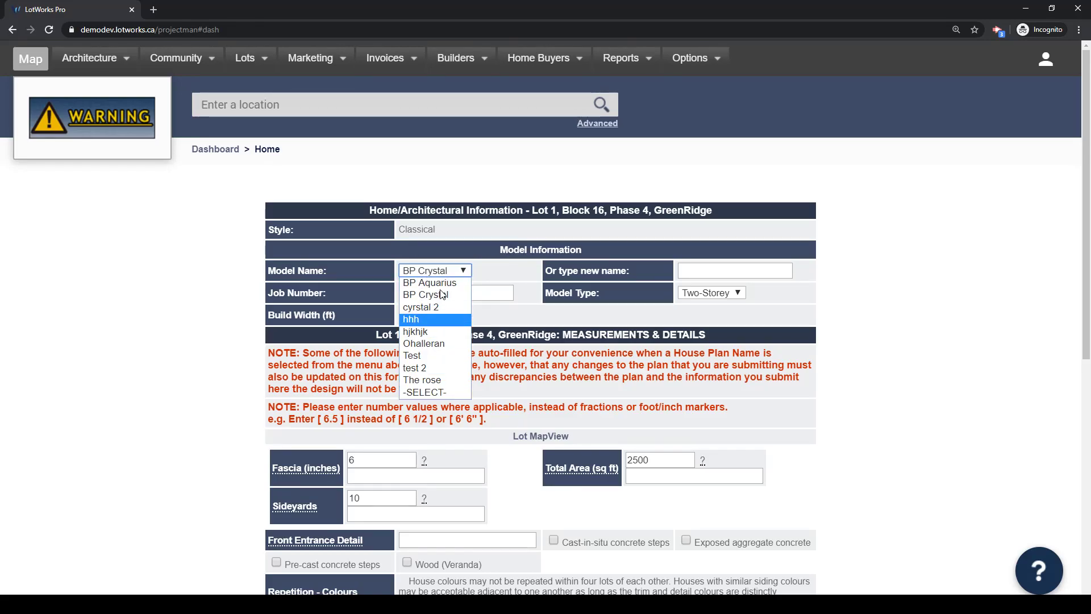
pyautogui.click(464, 271)
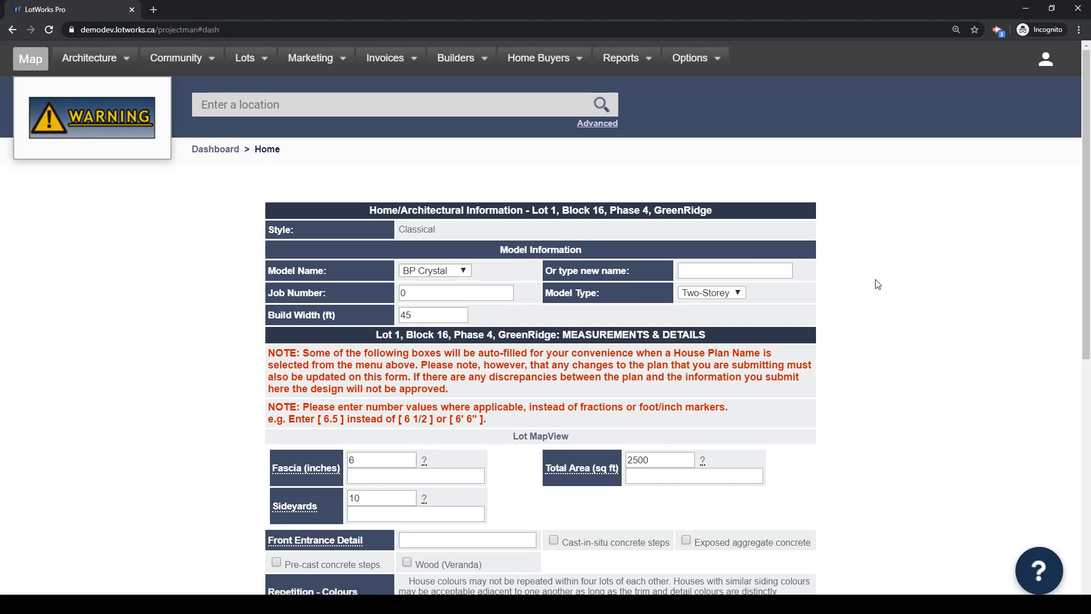
# - Examine the measurements and details section, including the guideline notes for fascia, sideyards and total area
pyautogui.scroll(-2, 877, 283)
pyautogui.scroll(-1, 877, 285)
pyautogui.scroll(1, 876, 284)
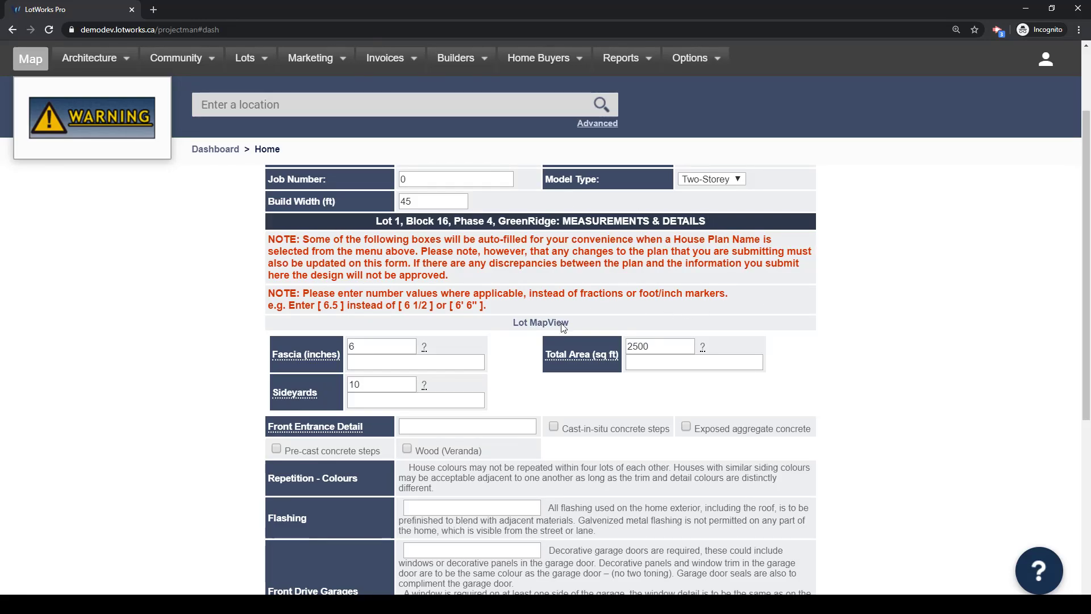
pyautogui.scroll(-4, 678, 307)
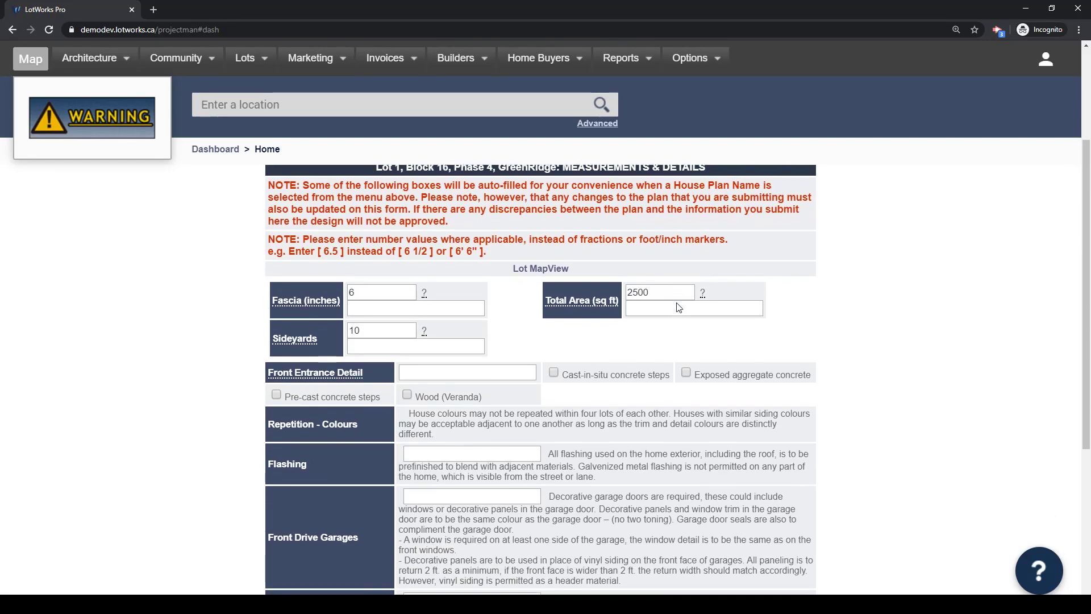
pyautogui.scroll(2, 659, 310)
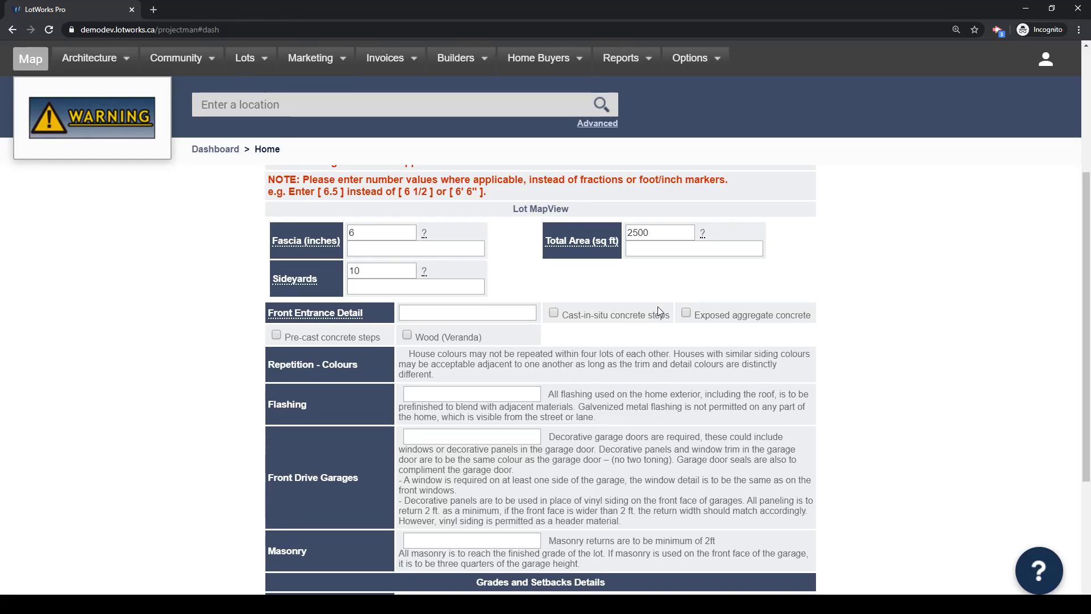
pyautogui.scroll(-1, 657, 306)
pyautogui.scroll(1, 657, 306)
pyautogui.moveTo(325, 249)
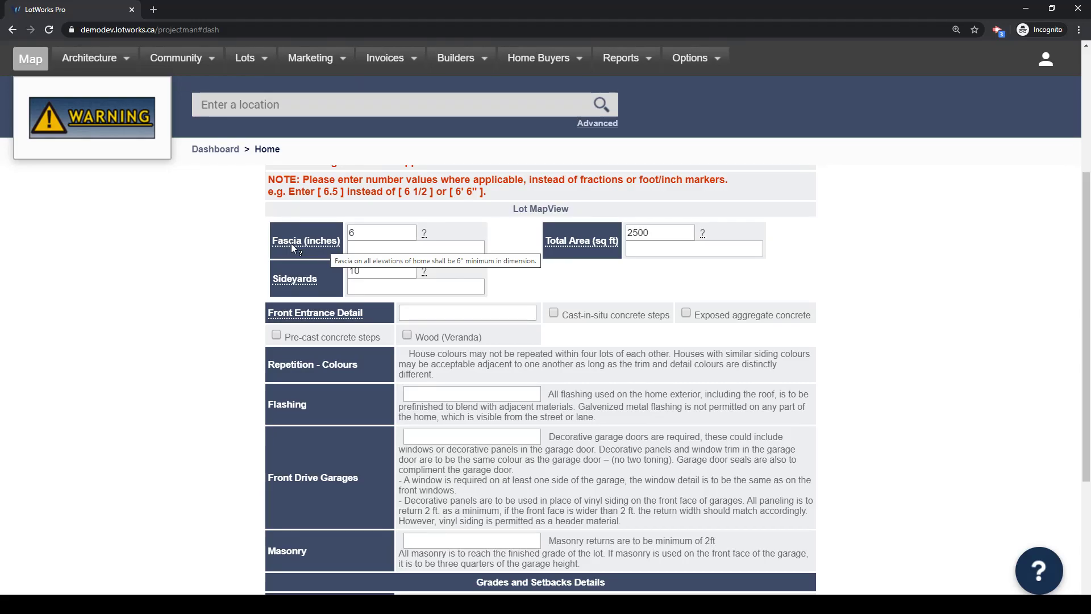
pyautogui.moveTo(283, 280)
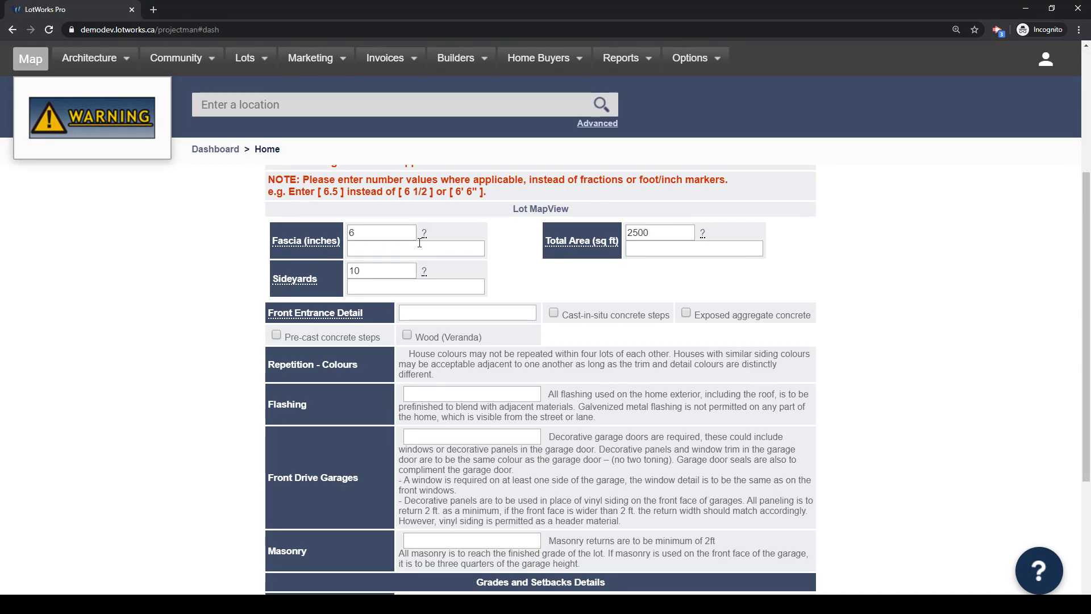
pyautogui.moveTo(427, 238)
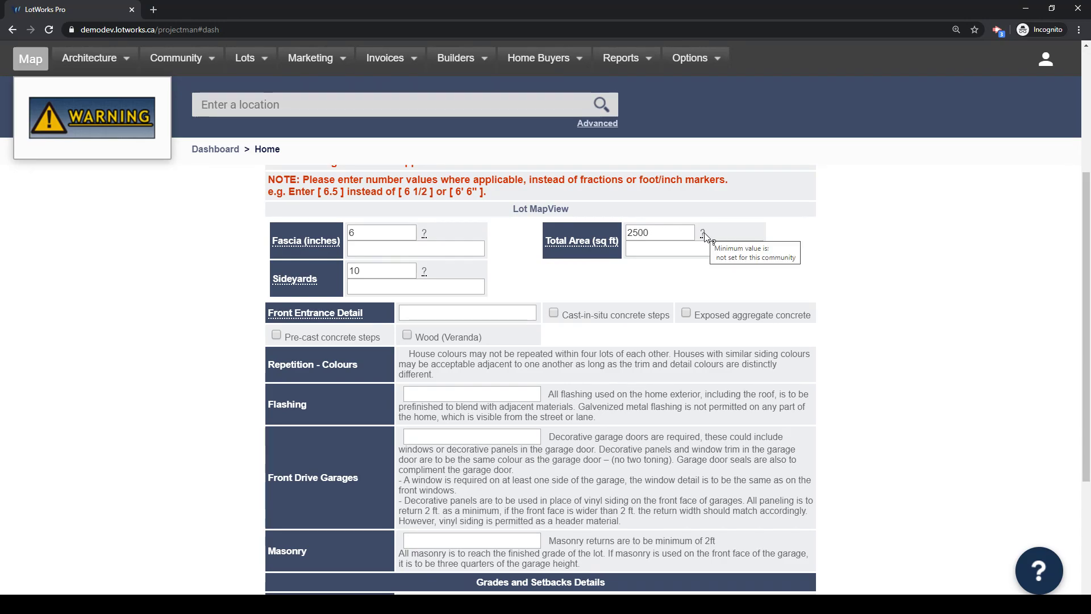
# - Review the repeated-colour and garage guidelines, and choose Wood (Veranda) as the front entrance detail
pyautogui.scroll(-2, 701, 294)
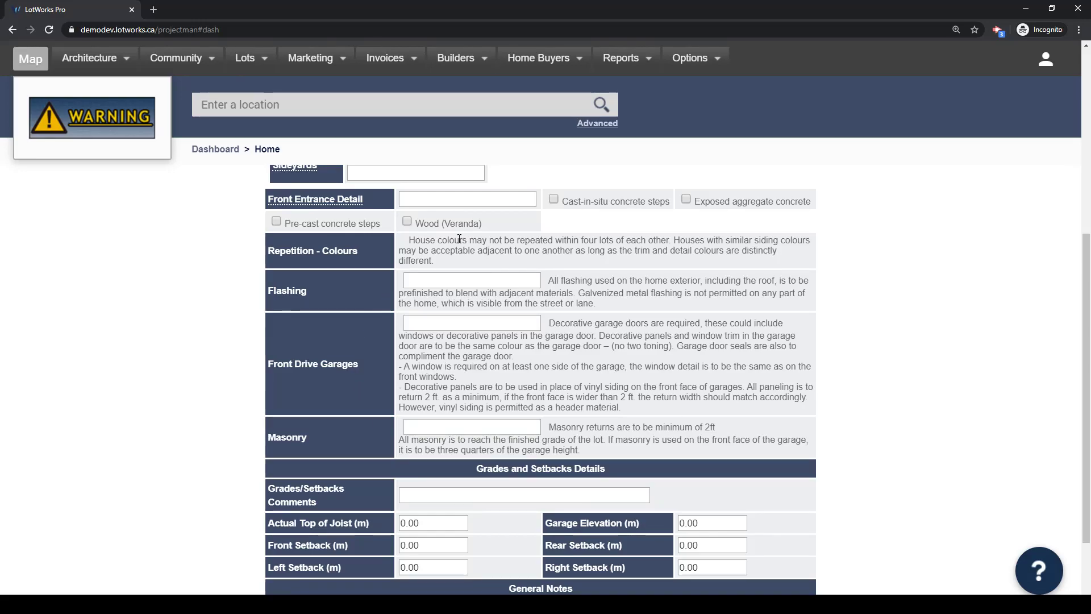
pyautogui.moveTo(403, 241); pyautogui.dragTo(736, 403)
pyautogui.click(736, 404)
pyautogui.moveTo(329, 205)
pyautogui.tripleClick(491, 226)
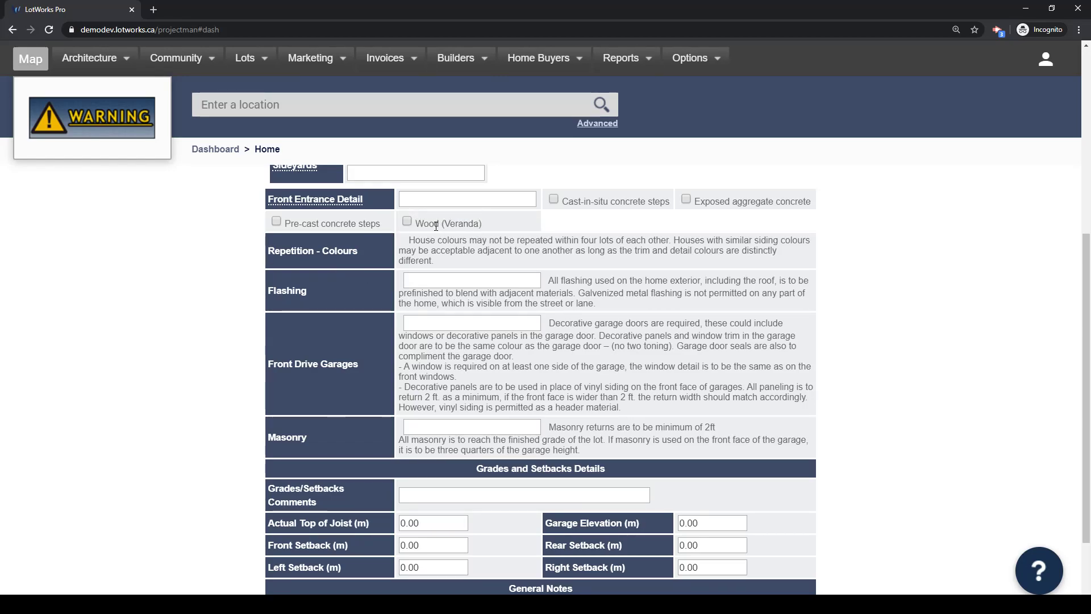
pyautogui.click(405, 221)
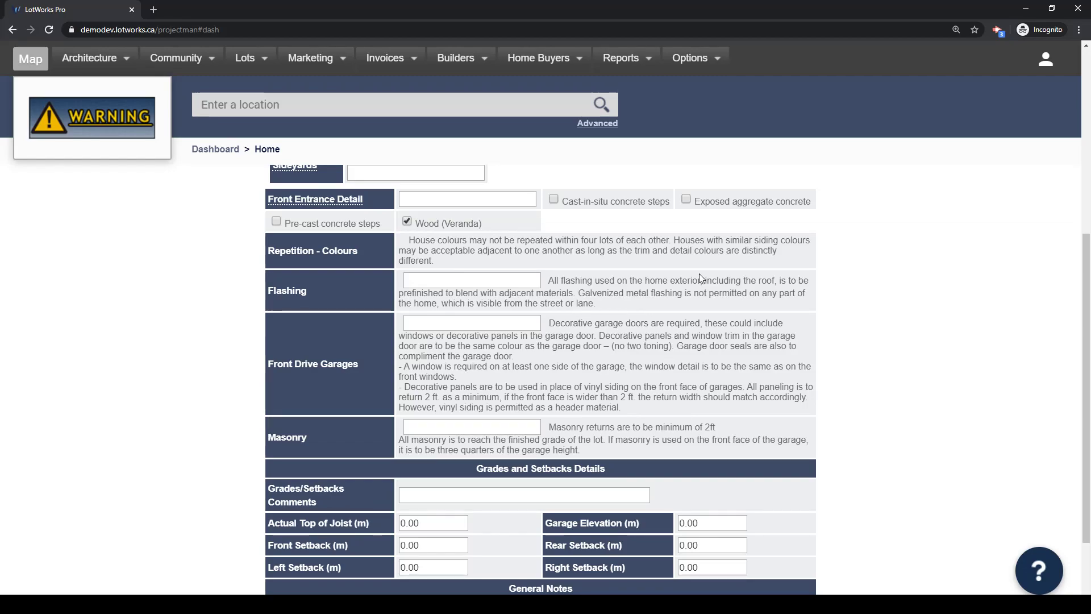
# - Examine the grades and setbacks fields, the general notes, and the comment boxes for flashing, front drive garages and masonry
pyautogui.scroll(-2, 699, 274)
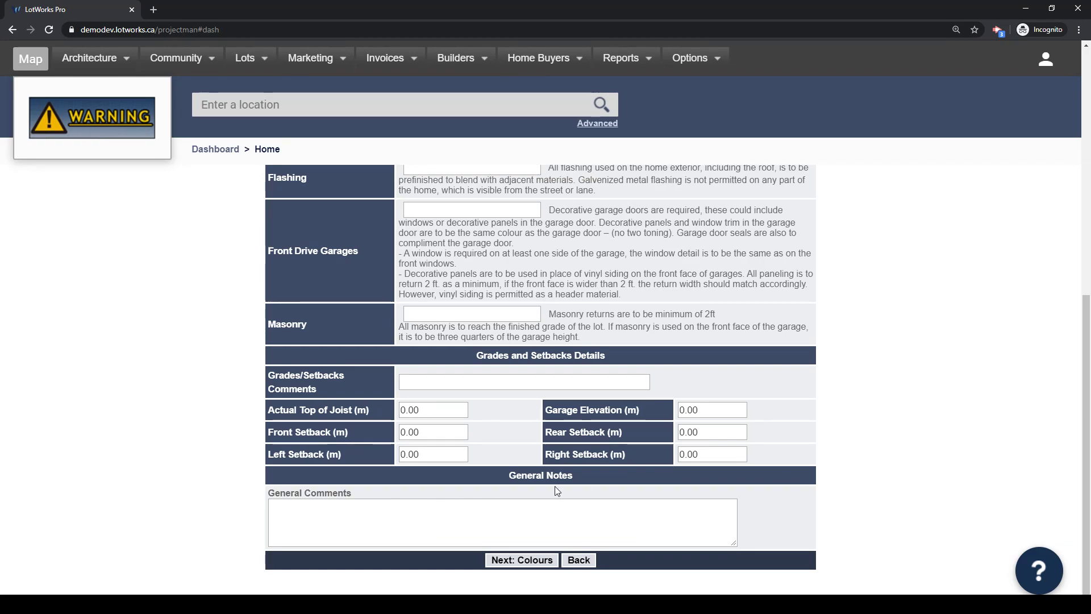
pyautogui.click(545, 513)
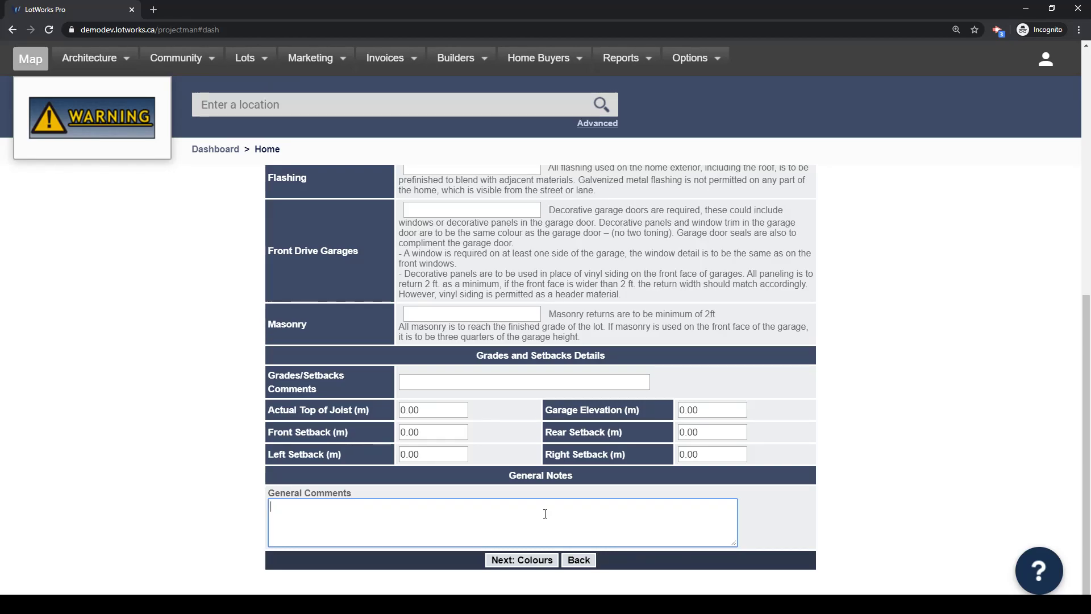
pyautogui.scroll(3, 511, 455)
pyautogui.click(409, 339)
pyautogui.click(414, 380)
pyautogui.click(436, 482)
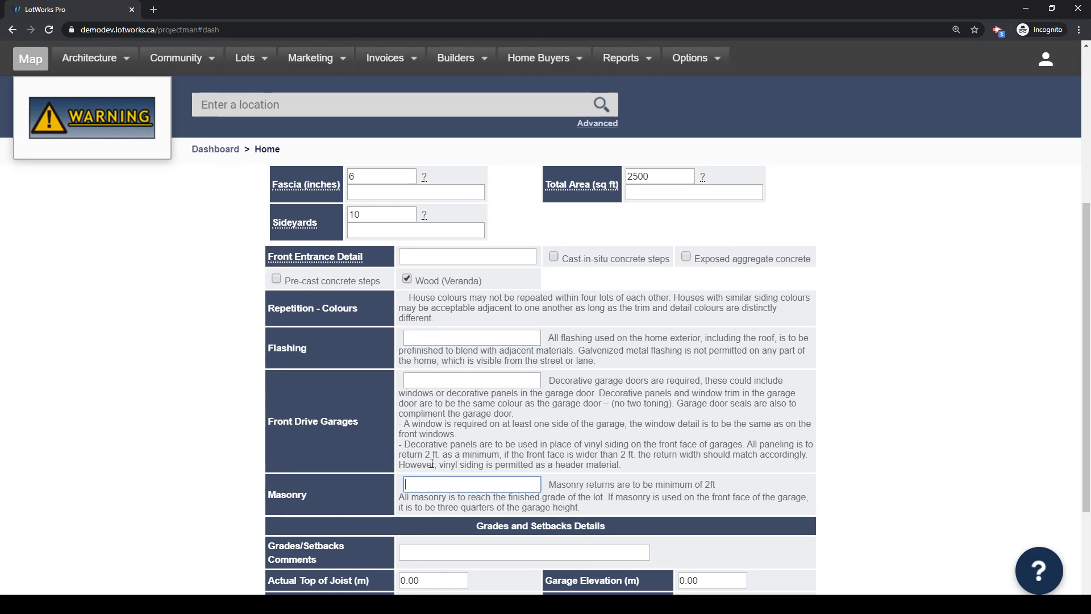
pyautogui.click(429, 382)
pyautogui.click(423, 339)
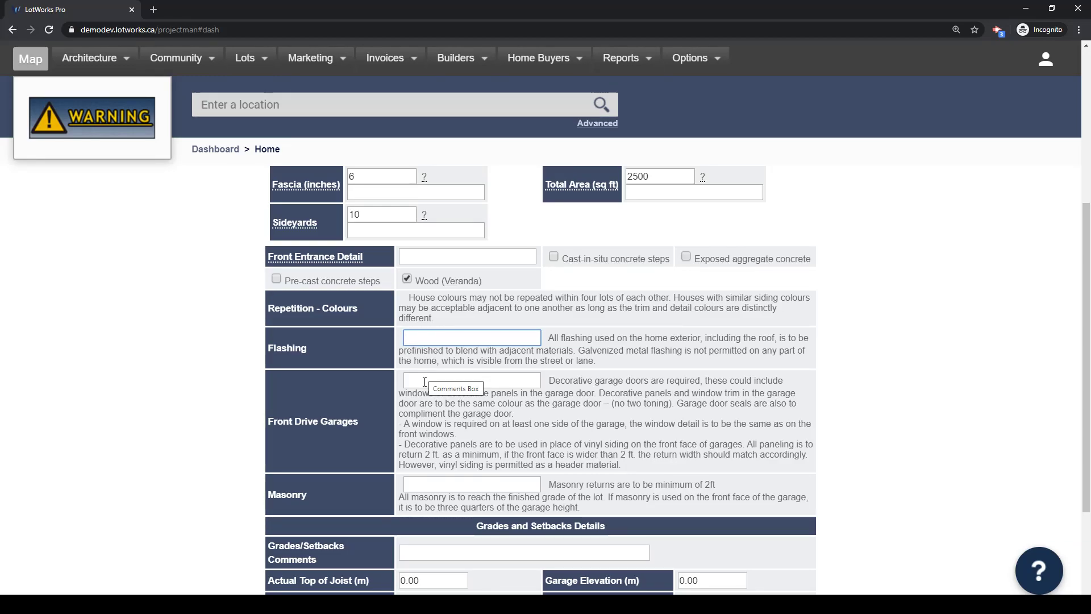
# - Enter the masonry comment "Is this true for high visibility homes as well?"
pyautogui.click(436, 486)
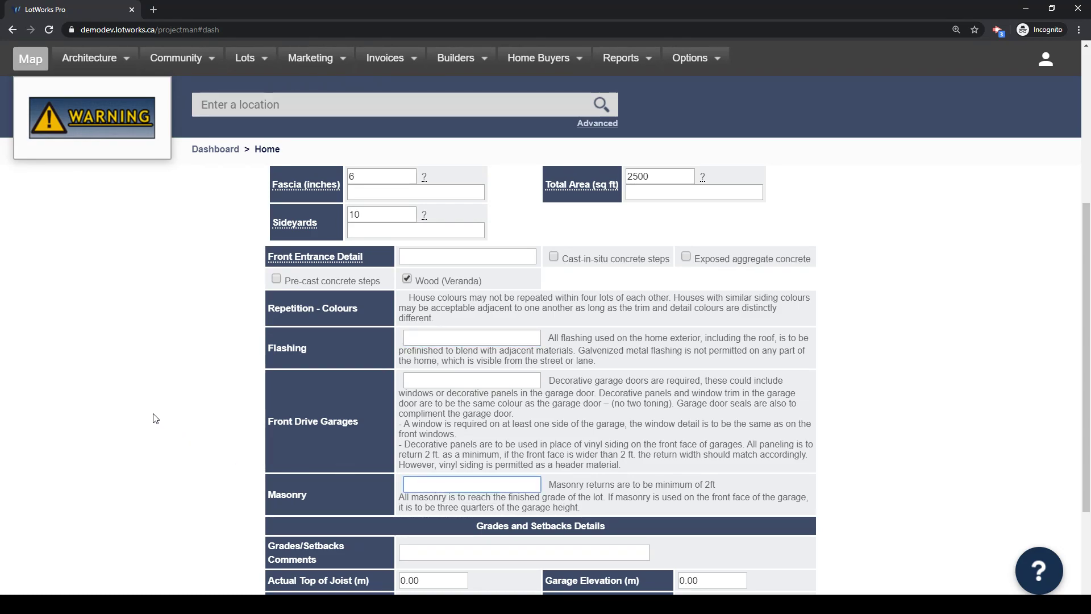
pyautogui.write('Is this tre')
pyautogui.write('e for high')
pyautogui.write(' visibility ')
pyautogui.write('homes as well?')
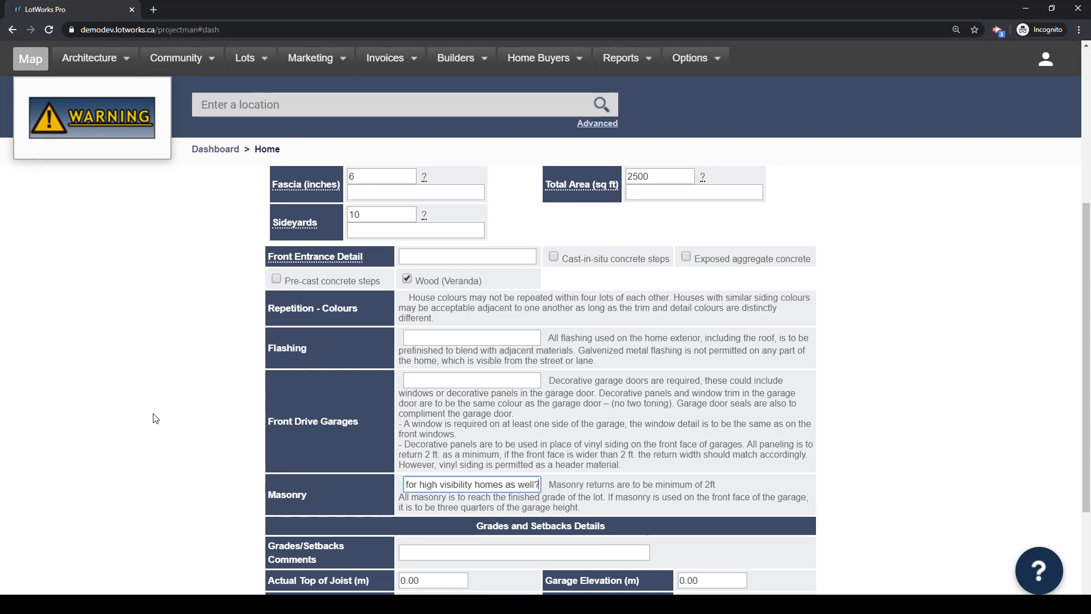
pyautogui.click(558, 493)
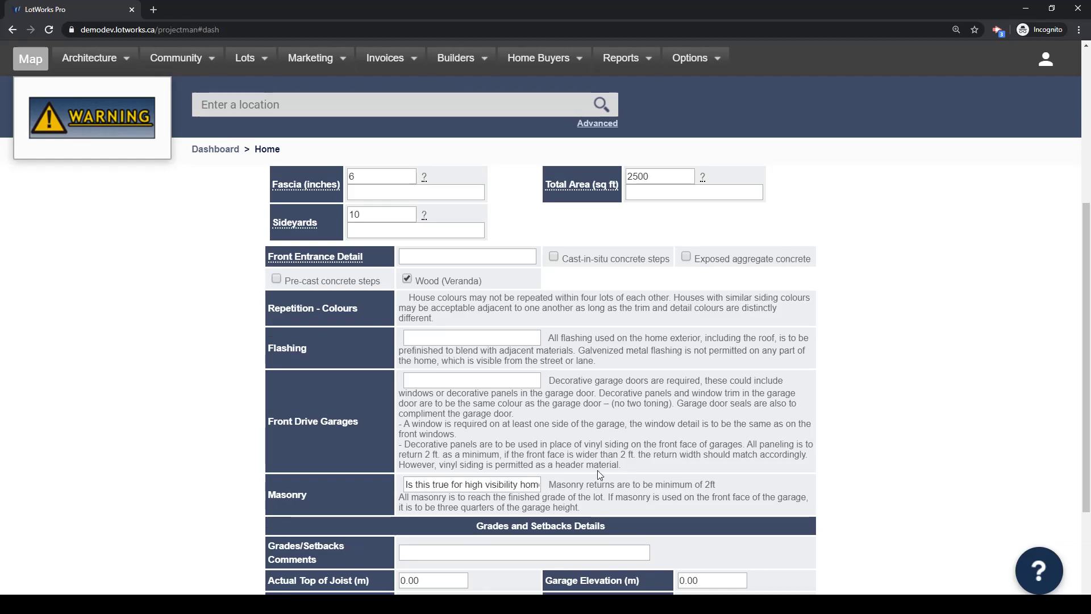
# - Check over the measurements form and continue the submission to the exterior colour selections
pyautogui.scroll(1, 628, 472)
pyautogui.scroll(2, 628, 472)
pyautogui.scroll(-3, 628, 468)
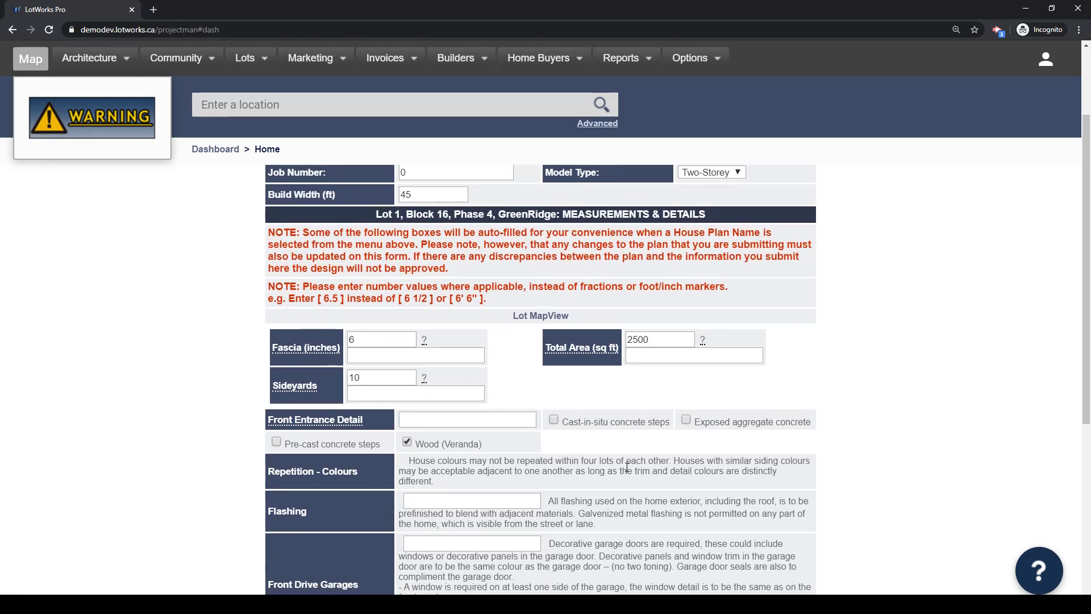
pyautogui.scroll(-3, 627, 467)
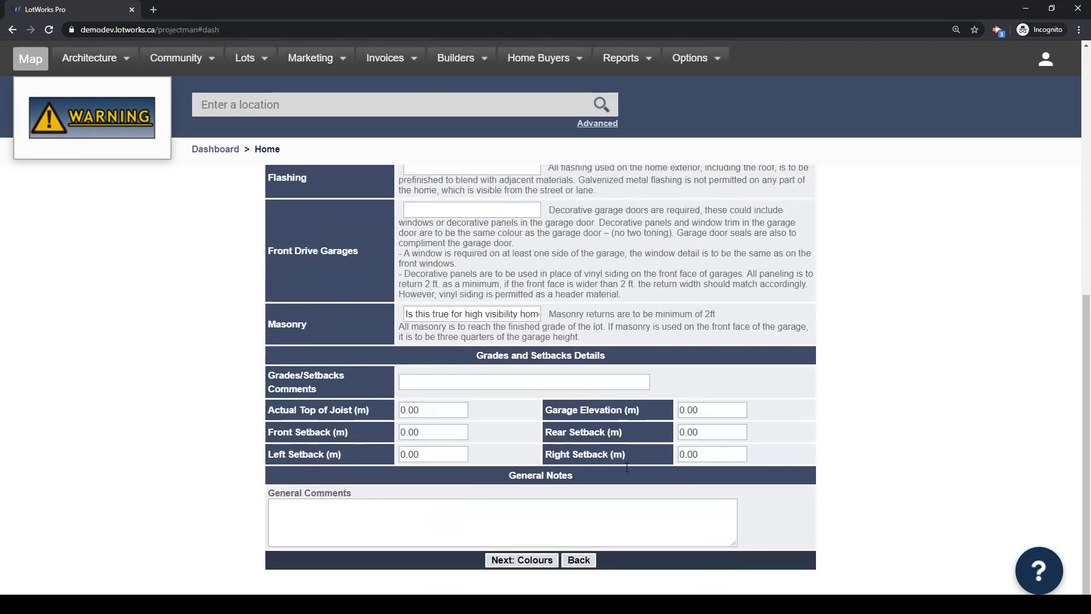
pyautogui.click(531, 561)
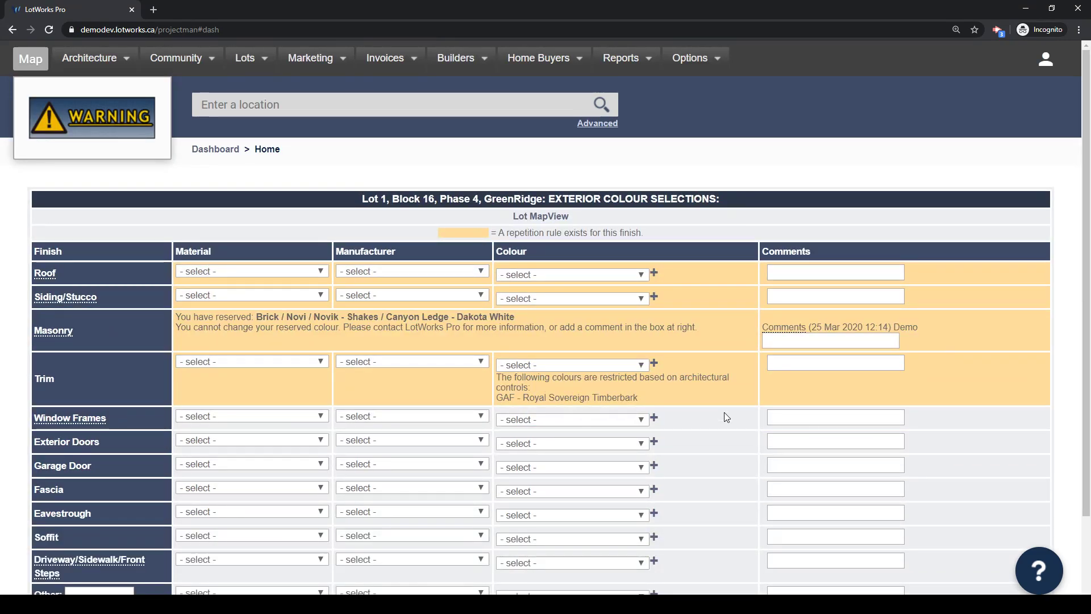
# - Read the reserved colour notice and its comments for masonry, and the restricted colour listed for trim
pyautogui.scroll(-1, 724, 417)
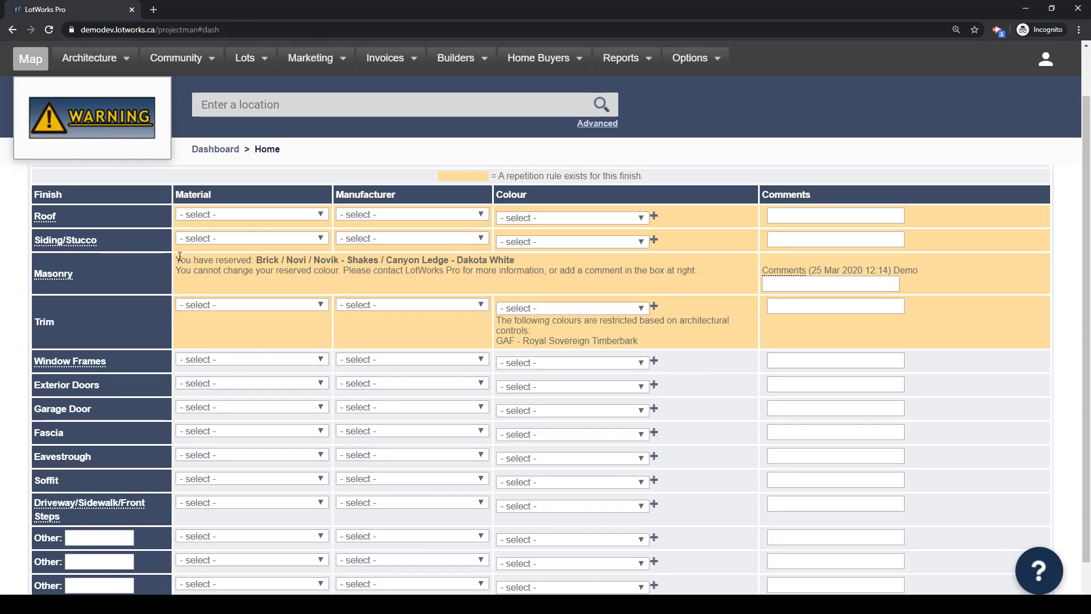
pyautogui.moveTo(177, 259); pyautogui.dragTo(266, 261)
pyautogui.click(228, 274)
pyautogui.moveTo(189, 265); pyautogui.dragTo(641, 271)
pyautogui.click(668, 268)
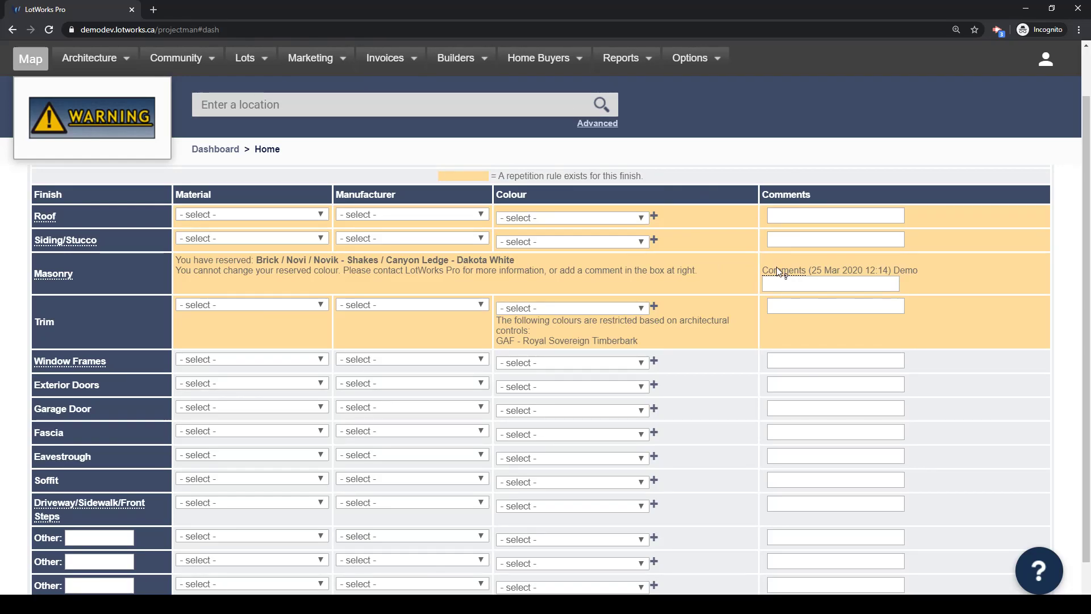
pyautogui.moveTo(778, 271)
pyautogui.moveTo(641, 342); pyautogui.dragTo(495, 343)
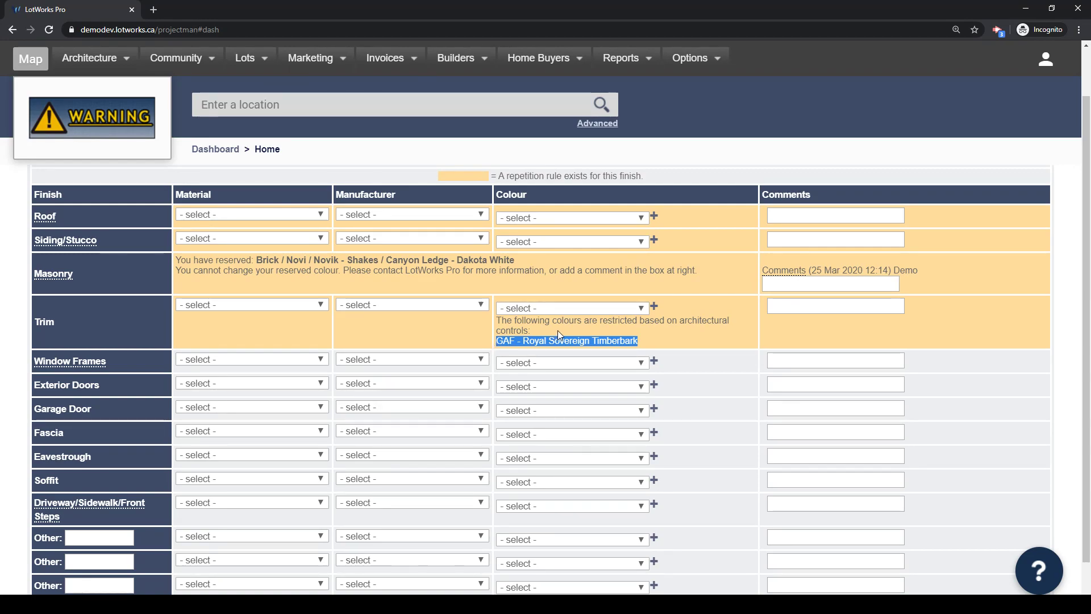
# - Set the trim material to Board & Batten and its manufacturer to GAF - Royal Sovereign
pyautogui.click(288, 306)
pyautogui.click(275, 316)
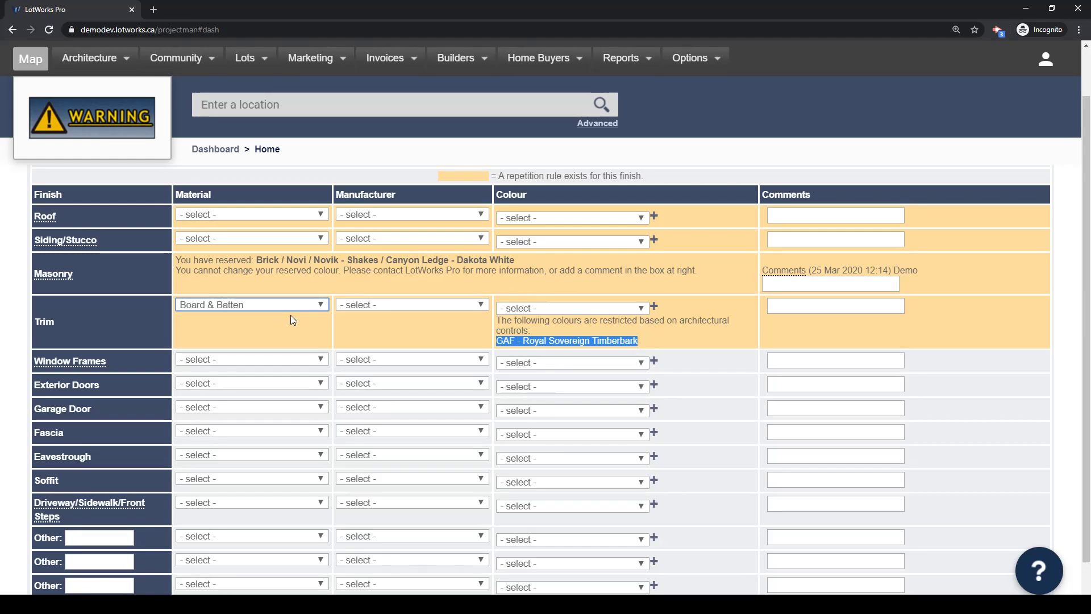
pyautogui.click(363, 307)
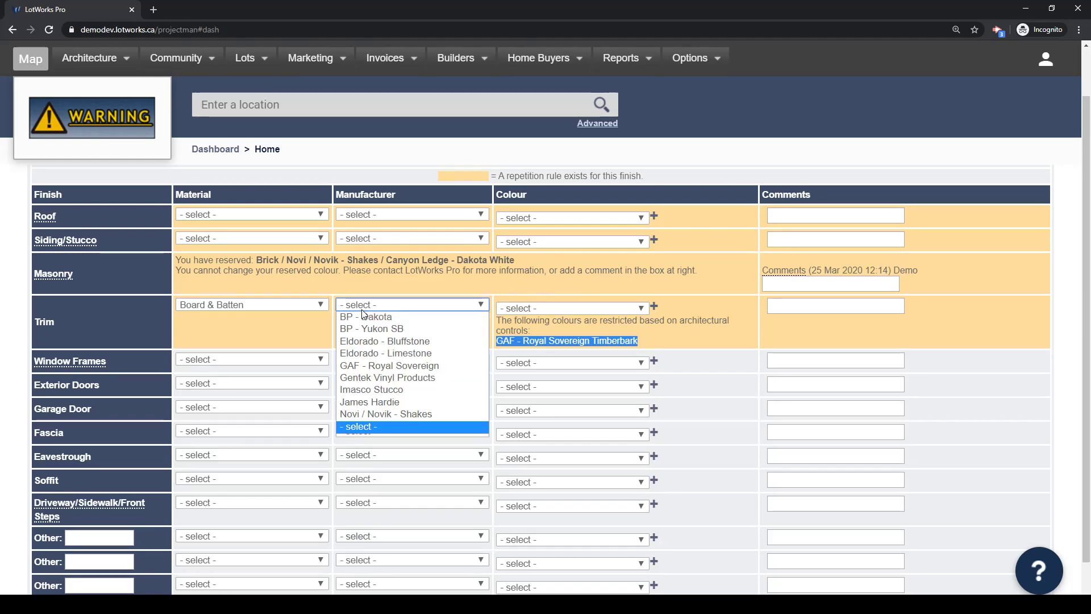
pyautogui.click(389, 365)
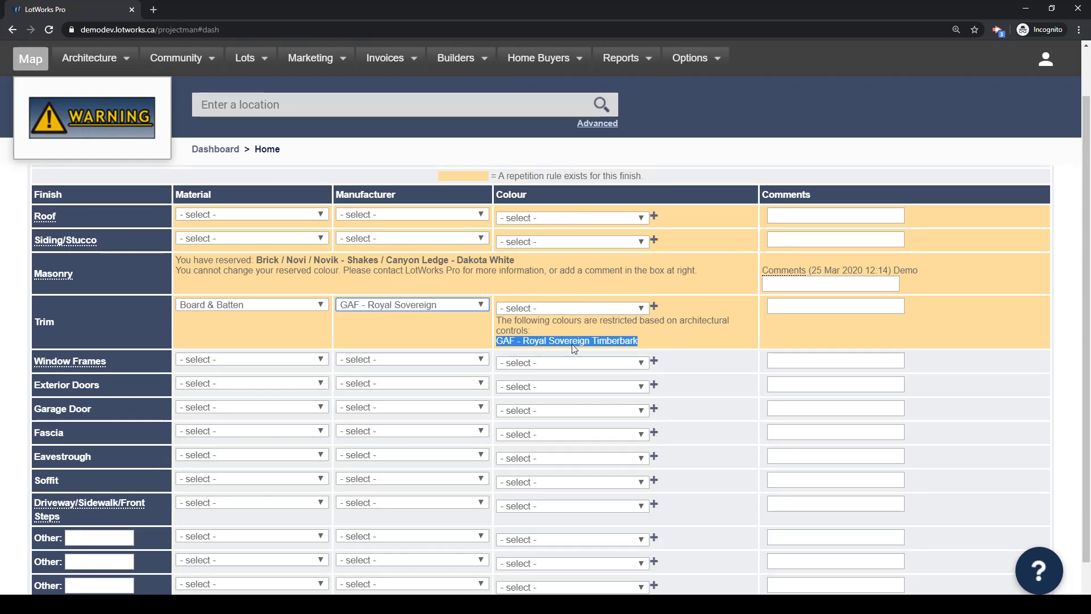
# - Check the colours offered for the trim and add Willowbark as a new colour option
pyautogui.click(568, 309)
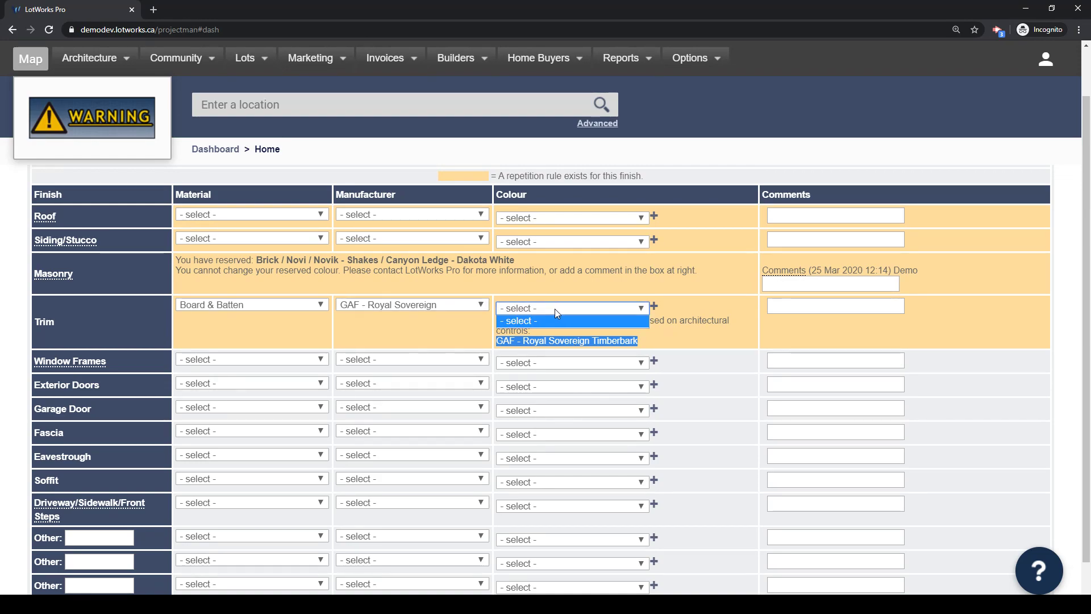
pyautogui.click(542, 308)
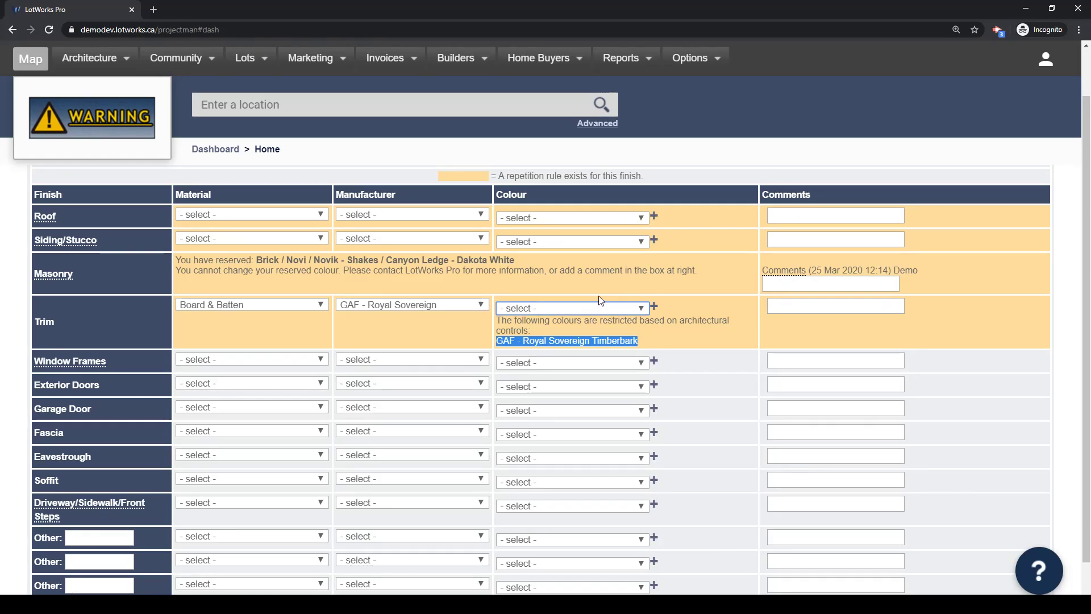
pyautogui.click(655, 311)
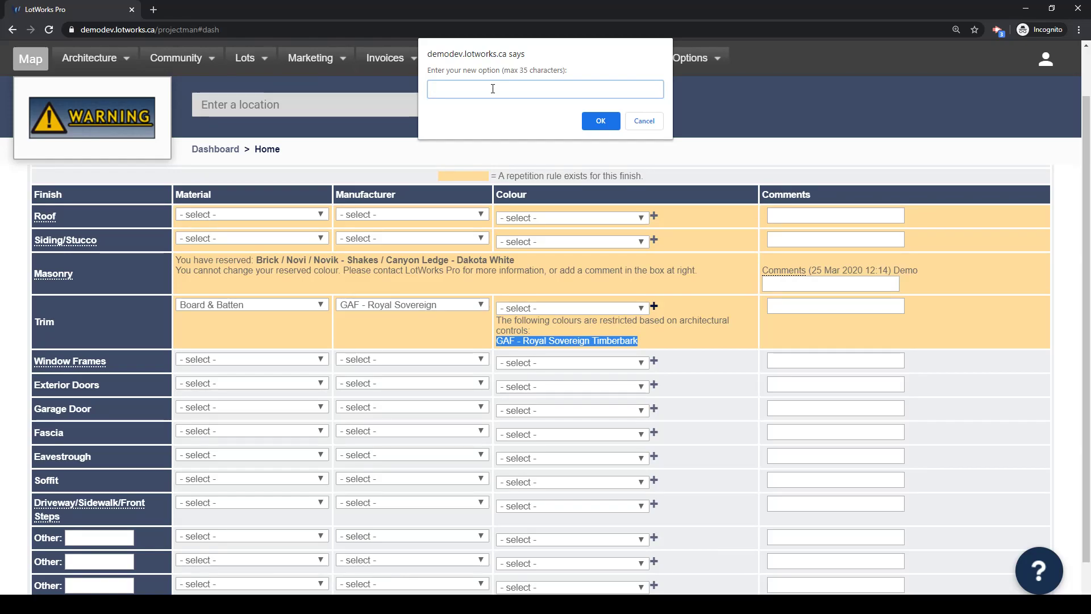
pyautogui.write('Willowbark')
pyautogui.press('Return')
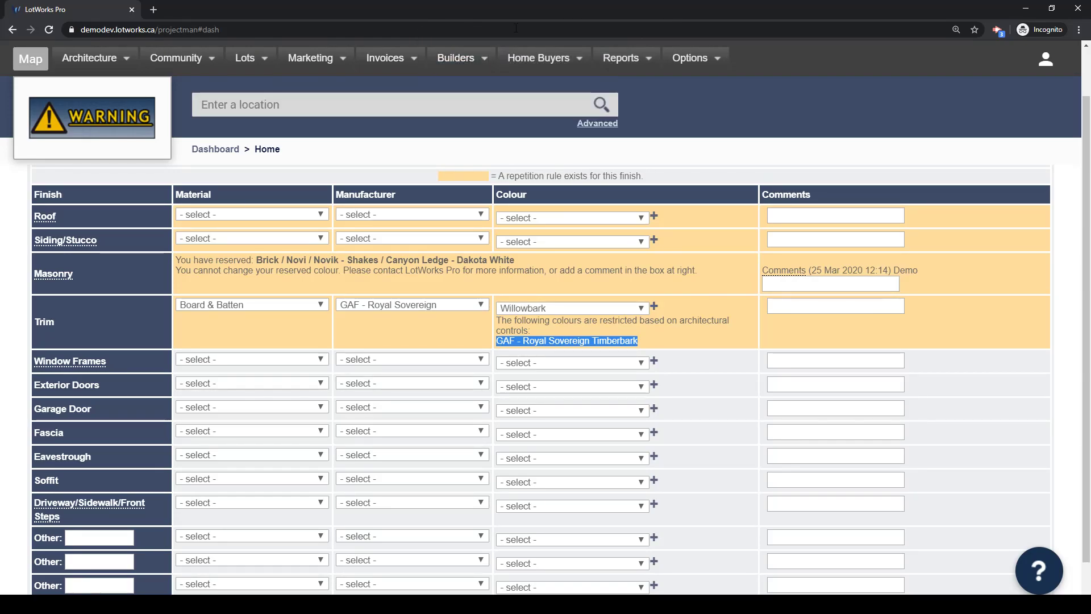
# - Add the comment "This option should be available!" to the trim finish
pyautogui.click(799, 305)
pyautogui.write('Thi')
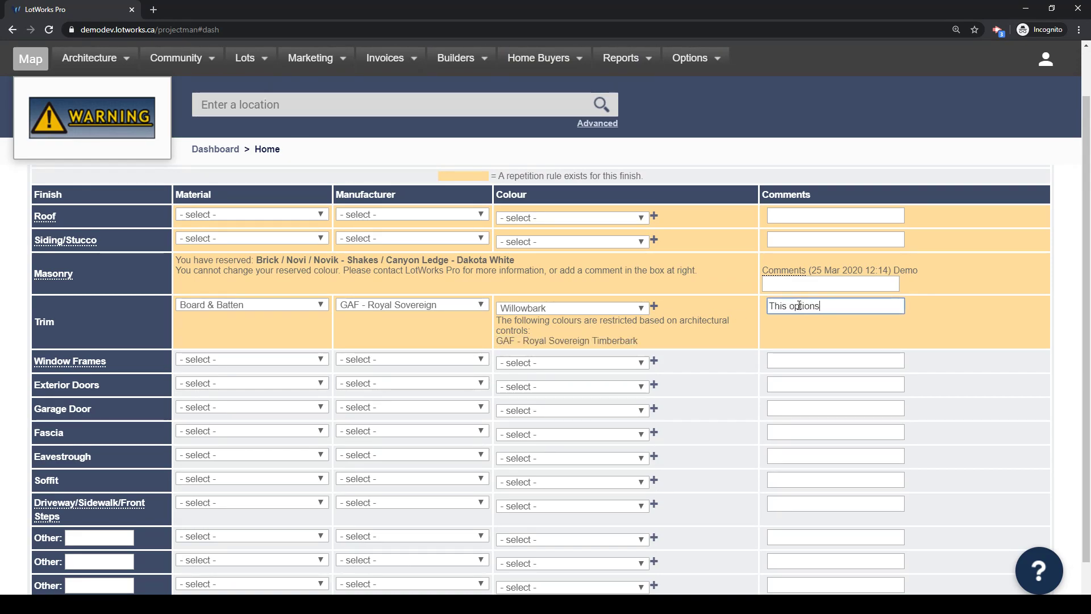
pyautogui.write('s option should be available!')
# - Look over the full list of exterior finishes and the notes on the driveway and window frames rows
pyautogui.scroll(-1, 743, 375)
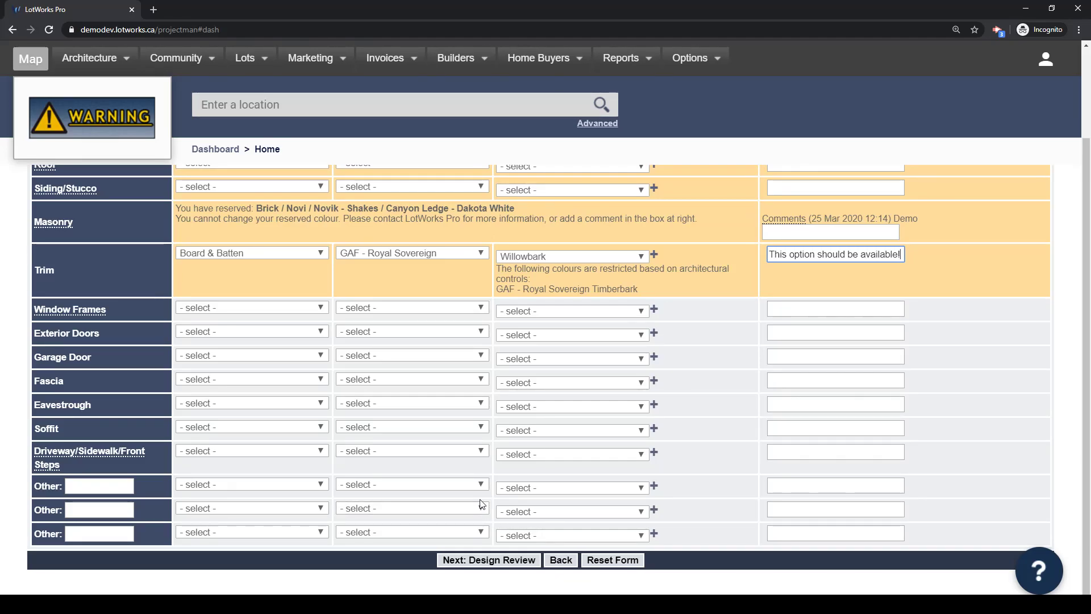
pyautogui.scroll(1, 481, 501)
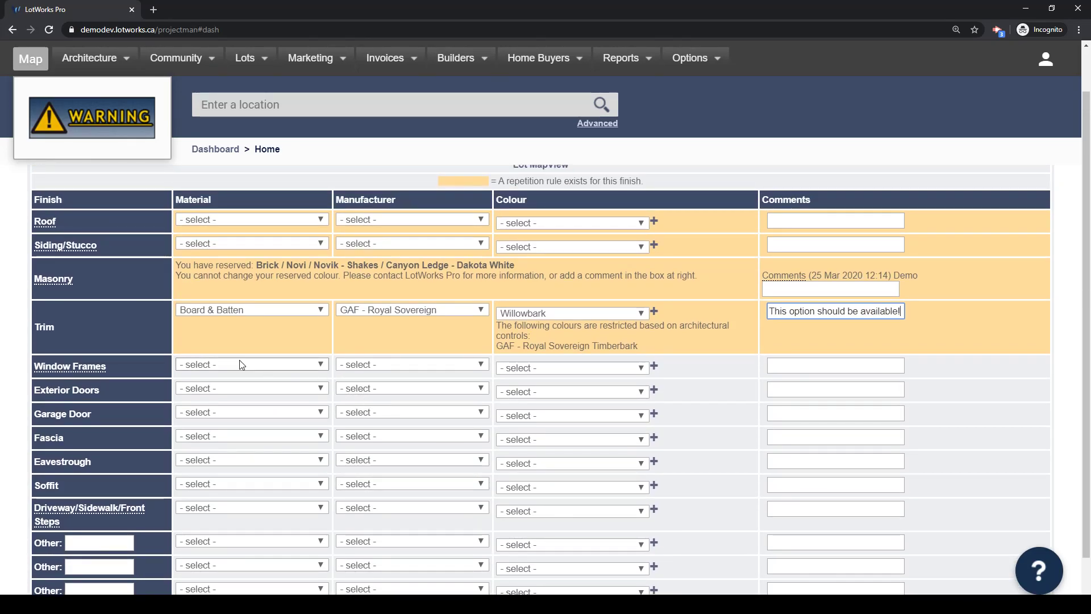
pyautogui.scroll(-1, 22, 222)
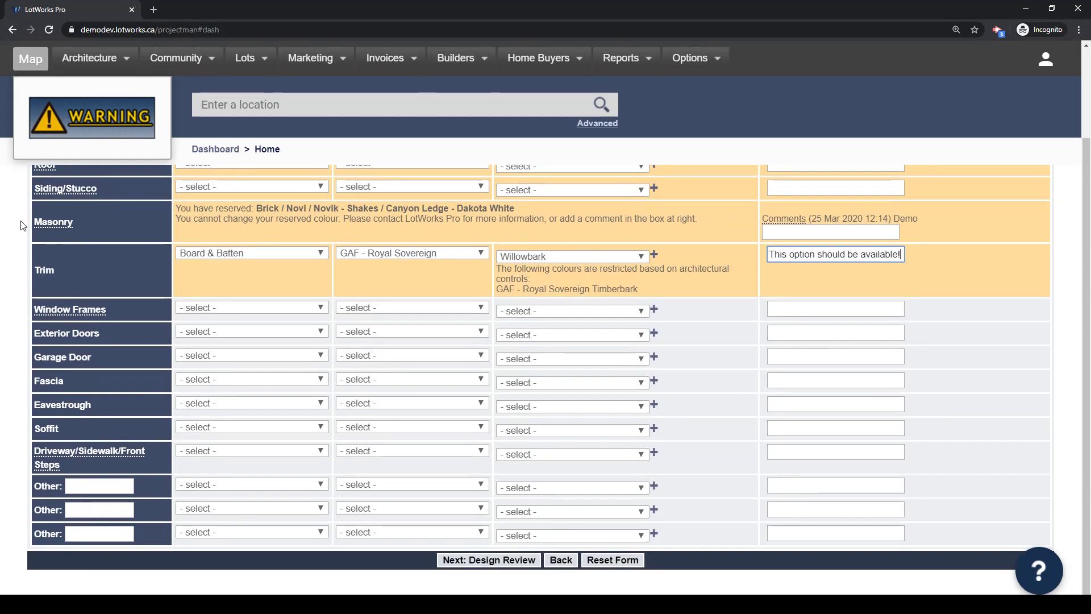
pyautogui.scroll(1, 21, 202)
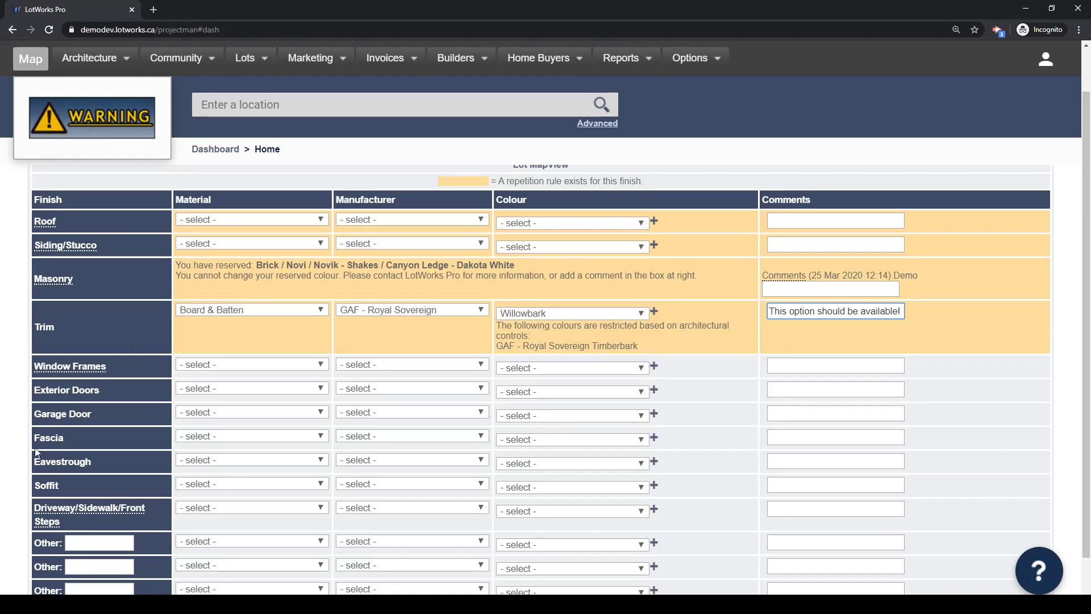
pyautogui.moveTo(42, 509)
pyautogui.moveTo(65, 367)
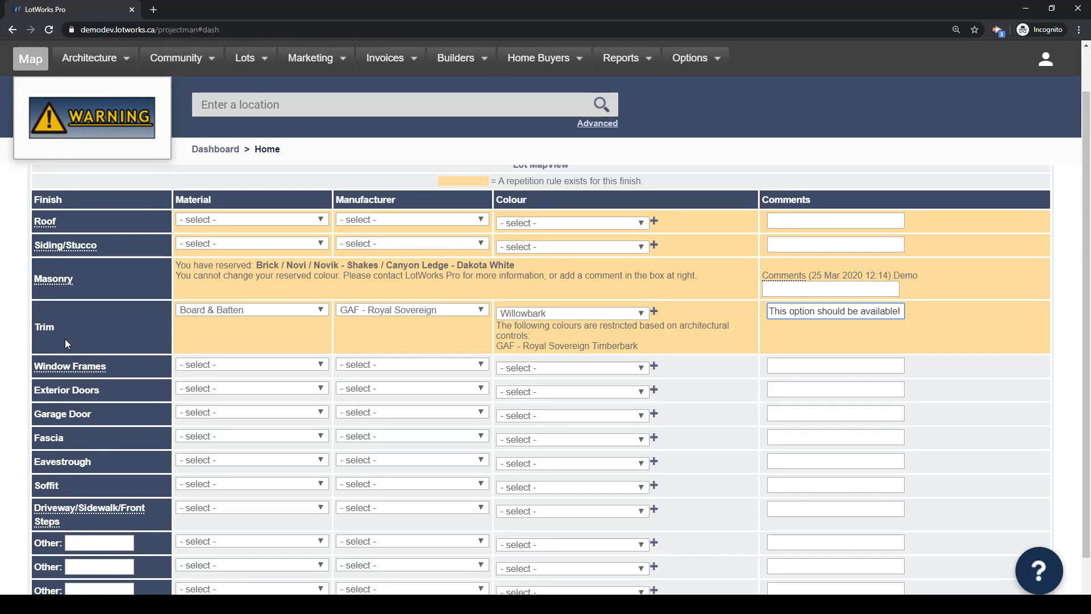
# - Set the roof finish to Stone by James Hardie with the colour "test color remove"
pyautogui.click(250, 220)
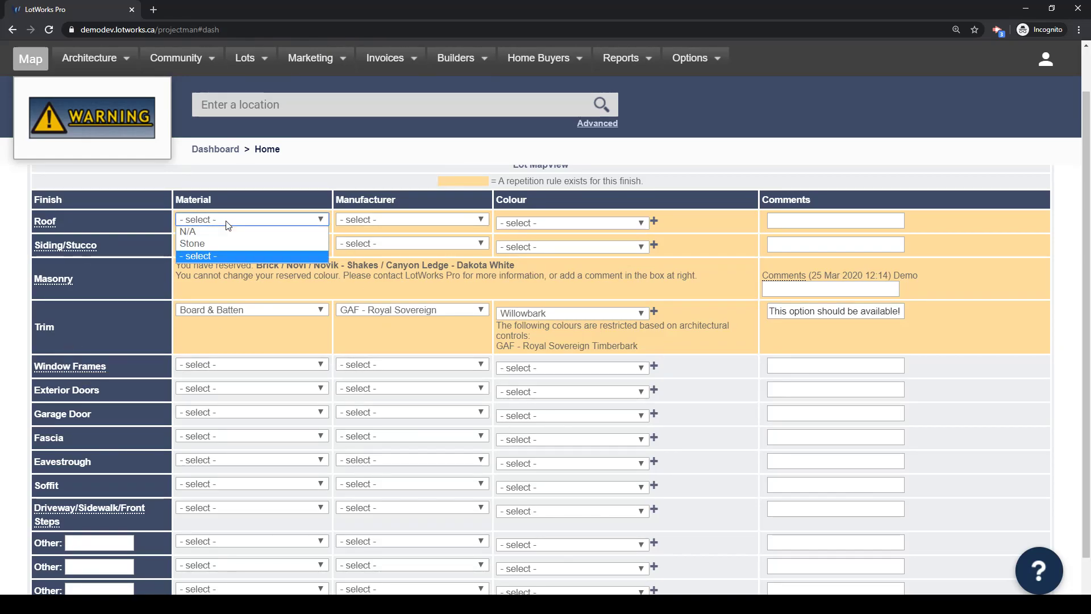
pyautogui.click(322, 243)
pyautogui.click(398, 220)
pyautogui.click(375, 232)
pyautogui.click(551, 224)
pyautogui.click(552, 223)
# - Set the siding/stucco finish to Stucco by Imasco Stucco in Dakota Bonfire
pyautogui.click(232, 246)
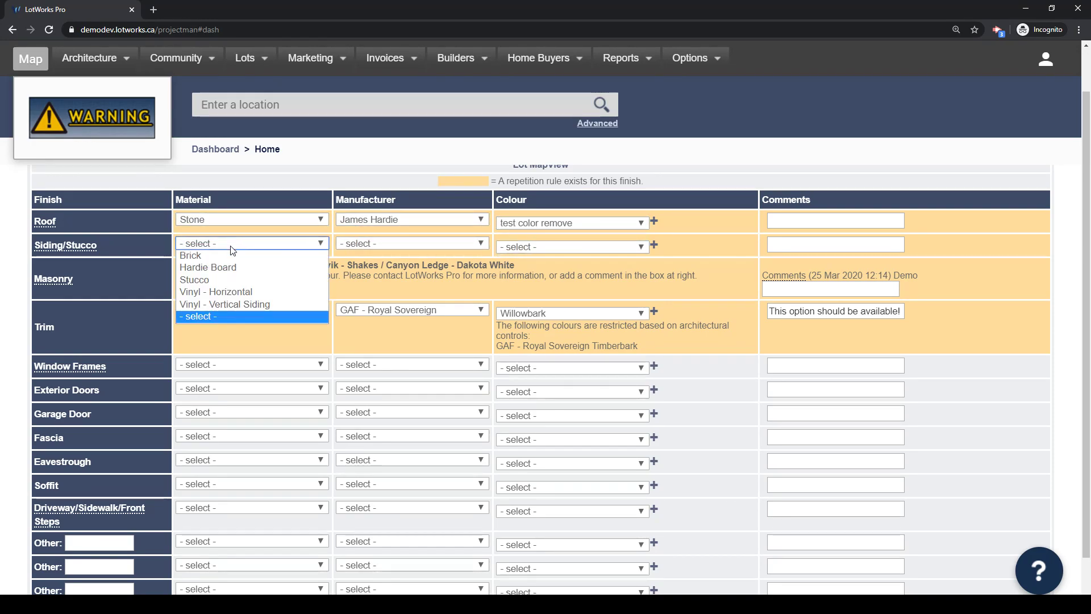
pyautogui.click(235, 279)
pyautogui.click(370, 243)
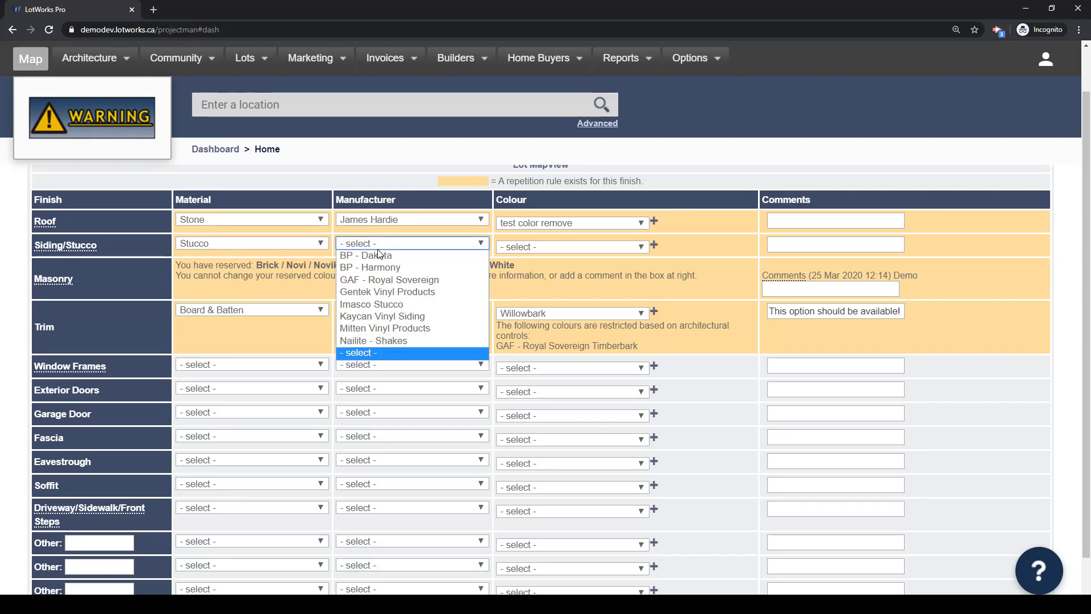
pyautogui.click(406, 304)
pyautogui.click(528, 248)
pyautogui.click(528, 246)
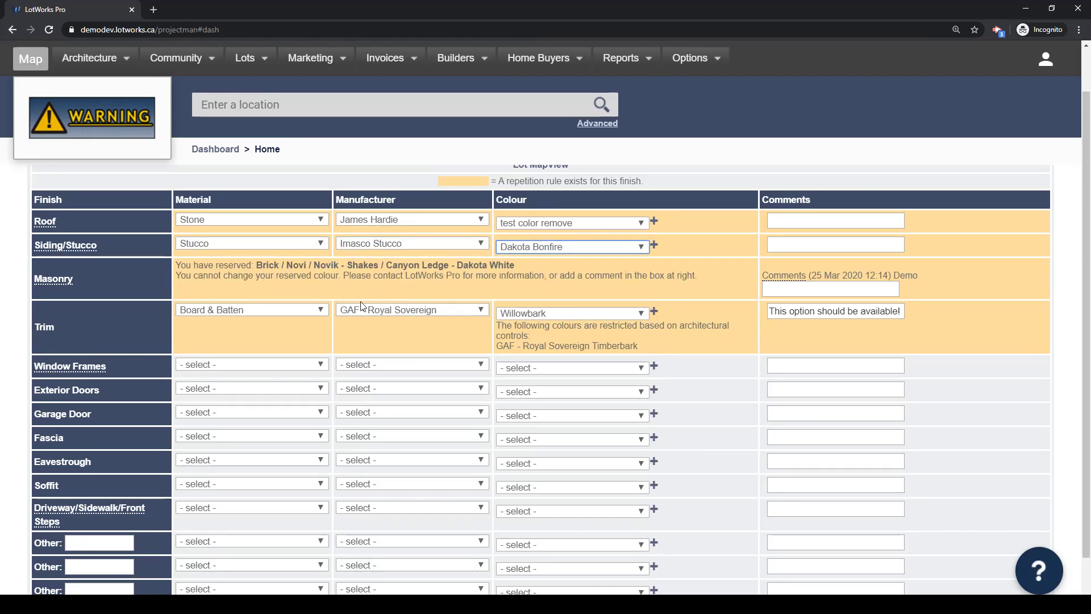
# - Set the window frames to Aluminum material from the manufacturer Gentek Aluminum
pyautogui.click(286, 364)
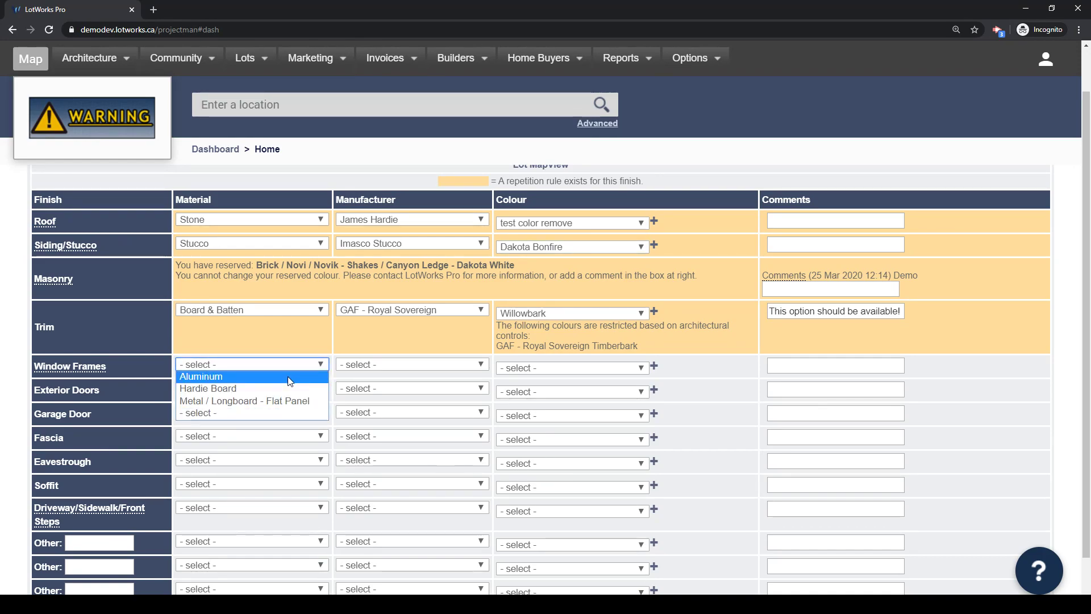
pyautogui.click(289, 377)
pyautogui.click(363, 364)
pyautogui.click(372, 389)
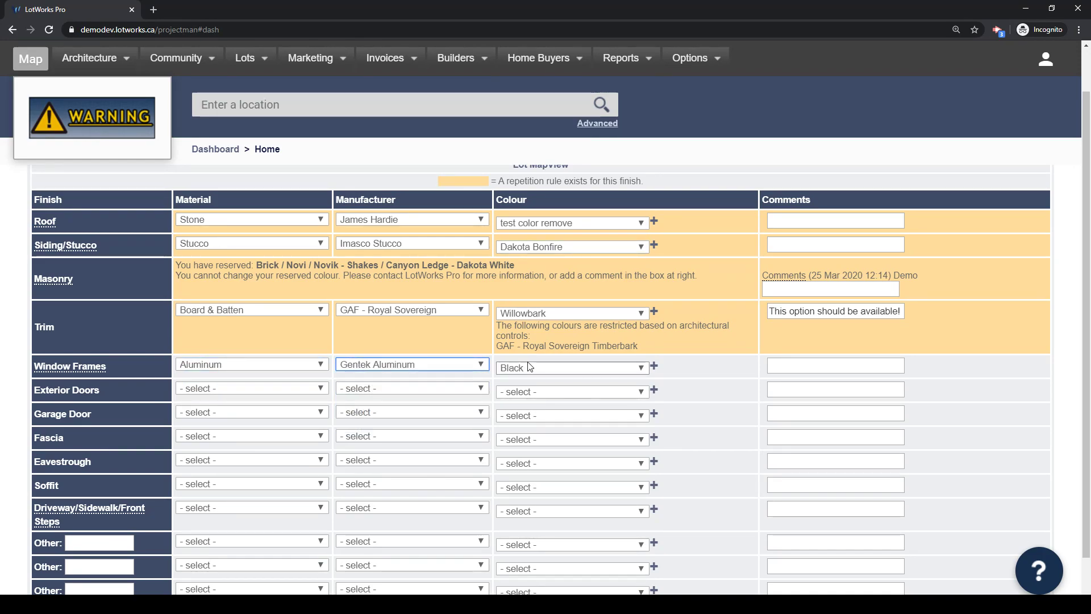
# - Set the window frames colour to White and proceed to the design review
pyautogui.click(525, 365)
pyautogui.click(525, 393)
pyautogui.scroll(-1, 525, 396)
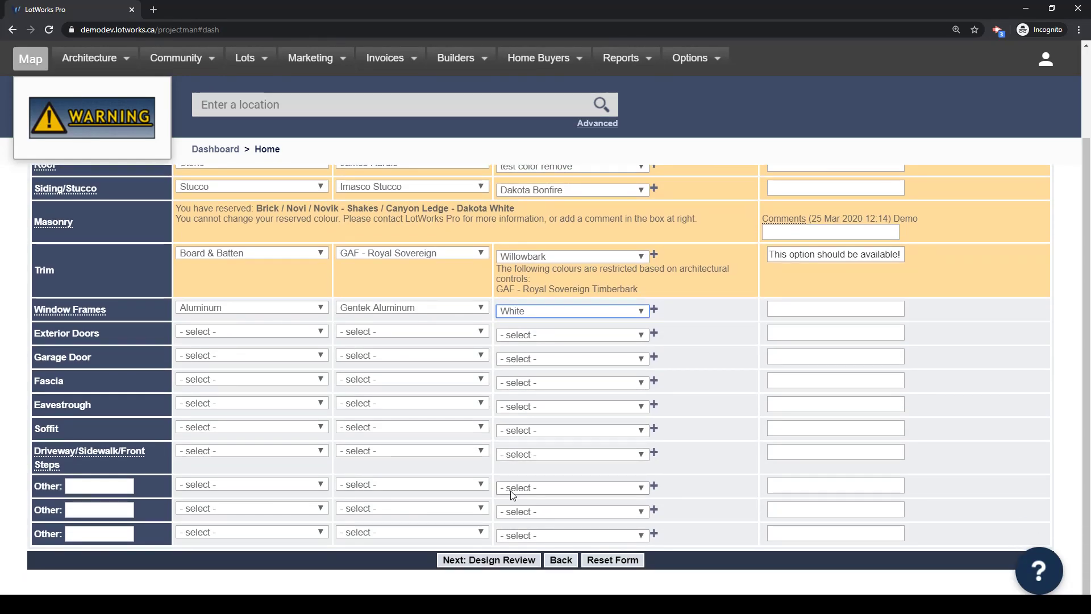
pyautogui.scroll(1, 440, 531)
pyautogui.scroll(-1, 520, 483)
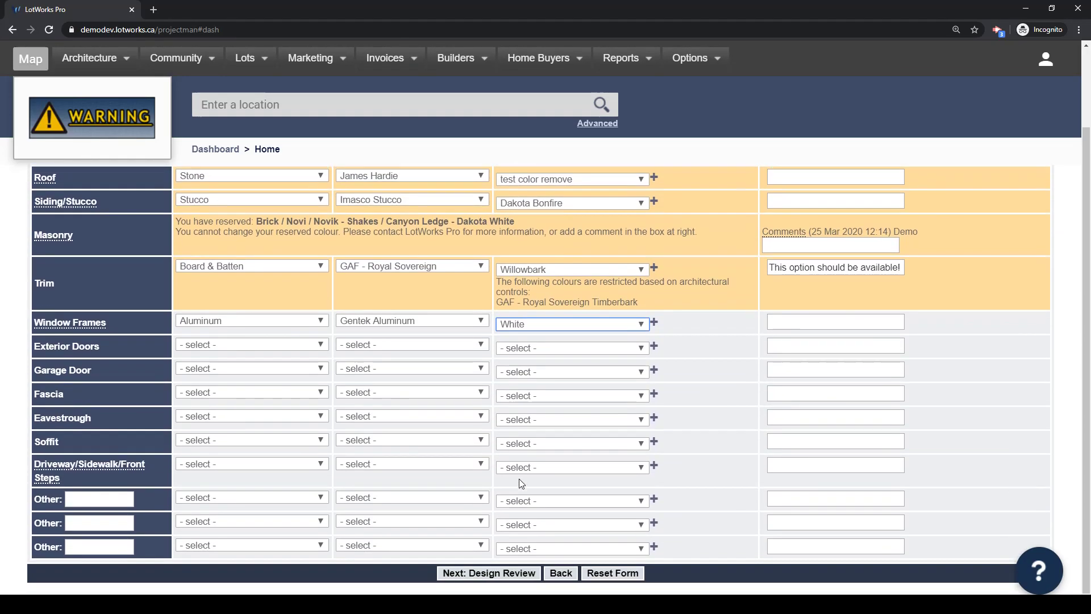
pyautogui.click(479, 566)
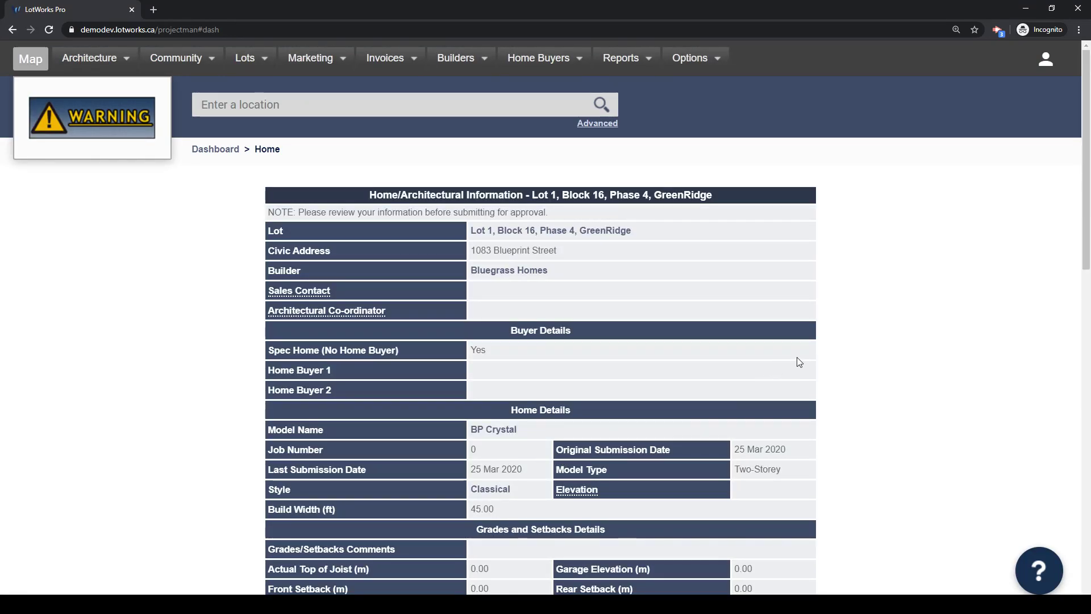
# - Review the lot, buyer, home, and grades and setbacks details of the design, including the spec home entry
pyautogui.scroll(-1, 836, 355)
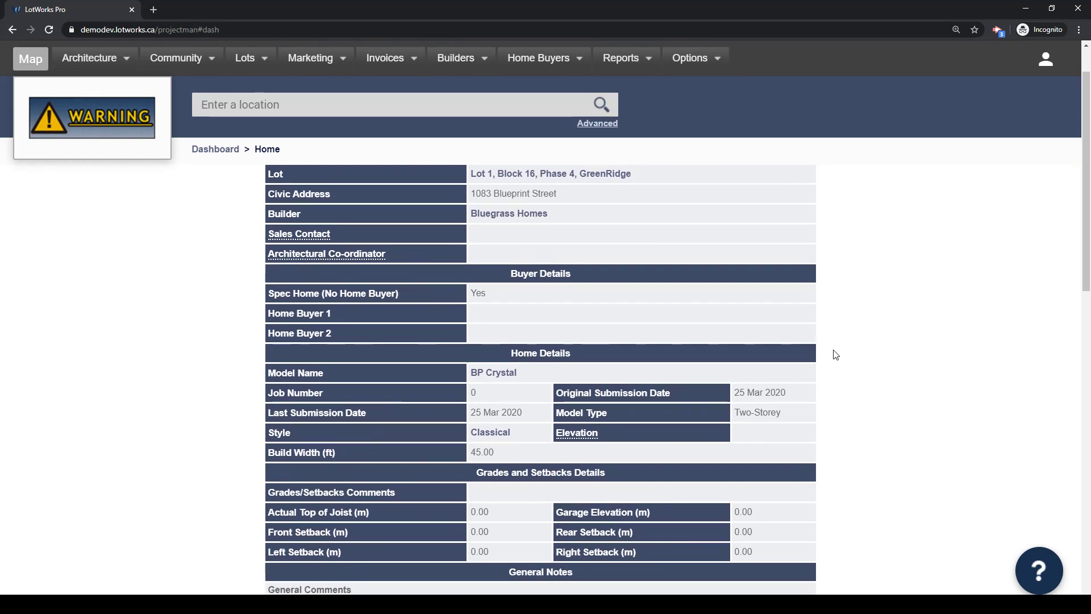
pyautogui.scroll(1, 835, 354)
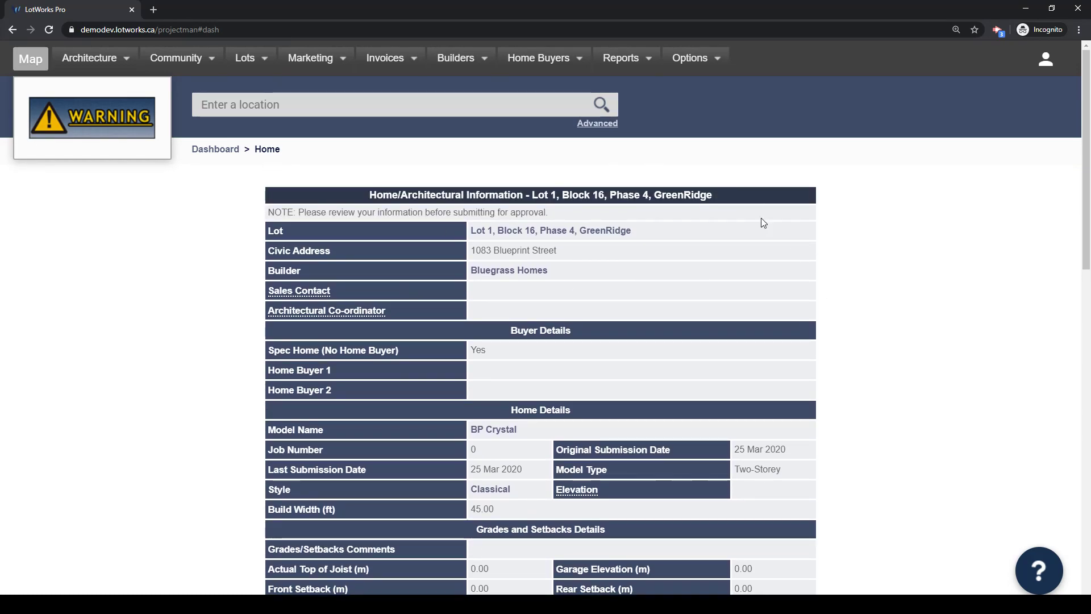
pyautogui.scroll(-1, 721, 296)
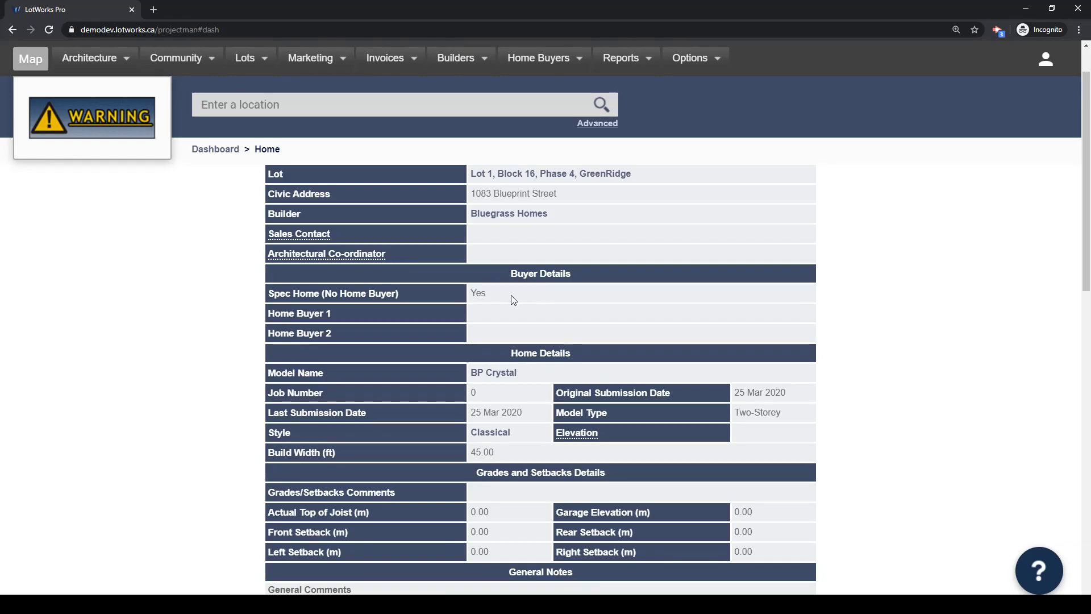
pyautogui.moveTo(506, 296); pyautogui.dragTo(269, 293)
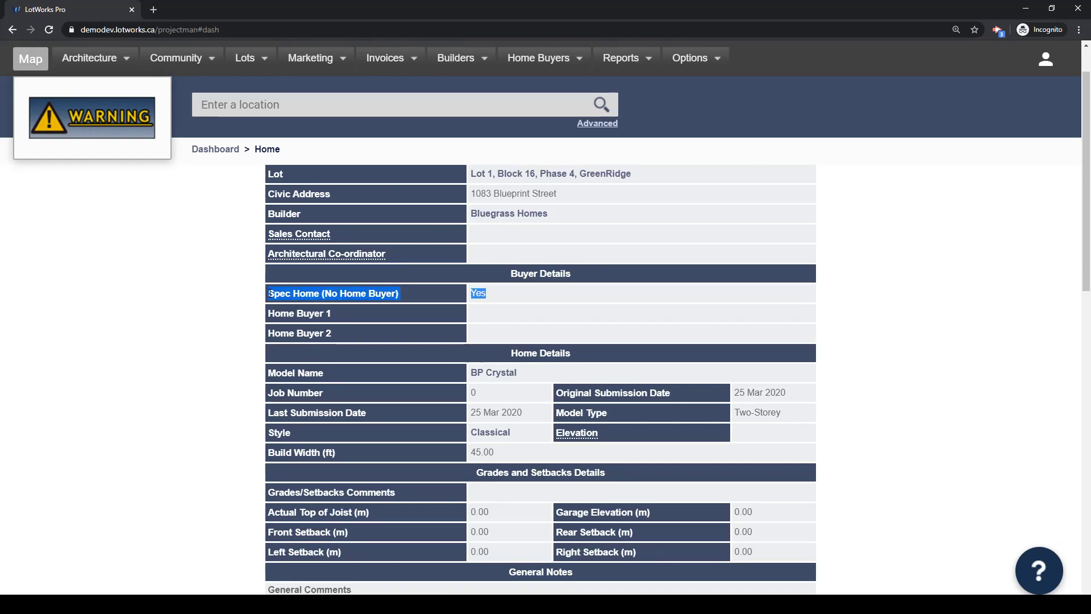
pyautogui.scroll(-3, 236, 324)
pyautogui.click(202, 311)
pyautogui.scroll(1, 203, 312)
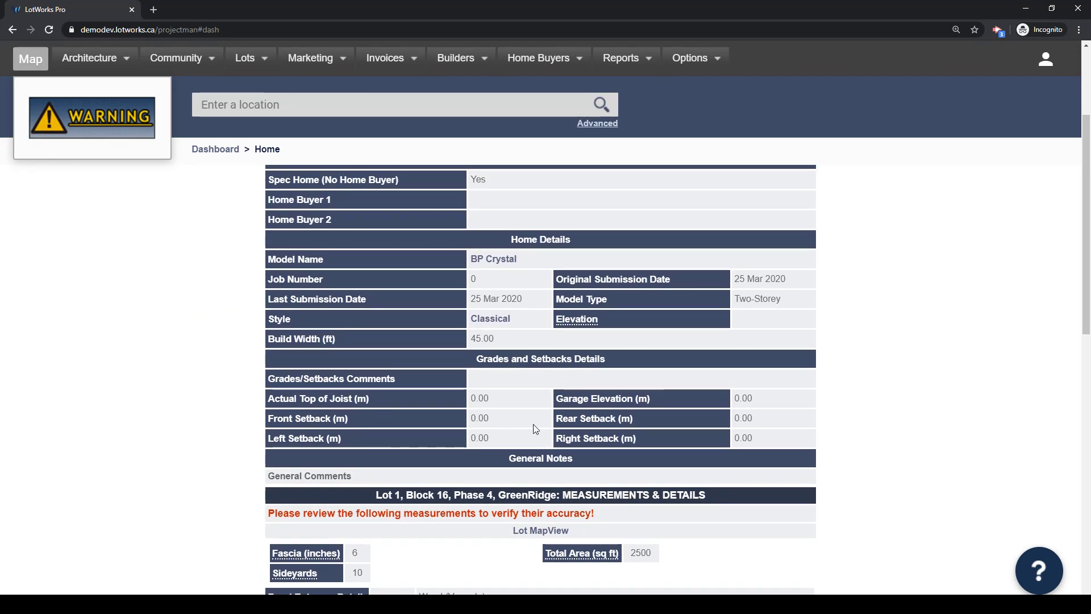
# - Review the measurements, front entrance detail, masonry comment, exterior colour selections and required plans before submission
pyautogui.scroll(-3, 534, 426)
pyautogui.scroll(-1, 535, 429)
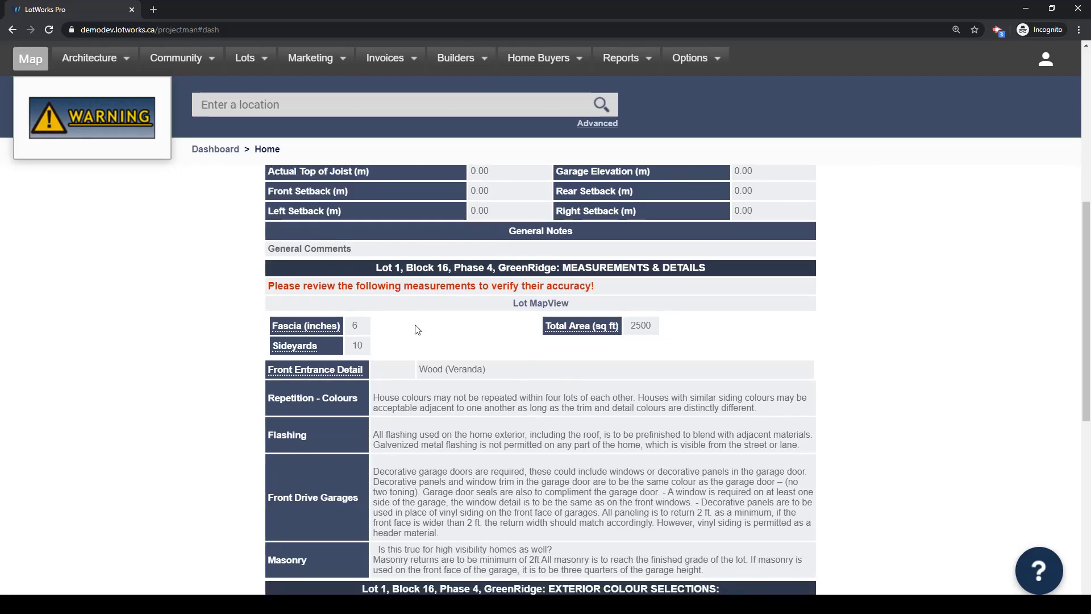
pyautogui.moveTo(423, 369); pyautogui.dragTo(512, 370)
pyautogui.click(513, 370)
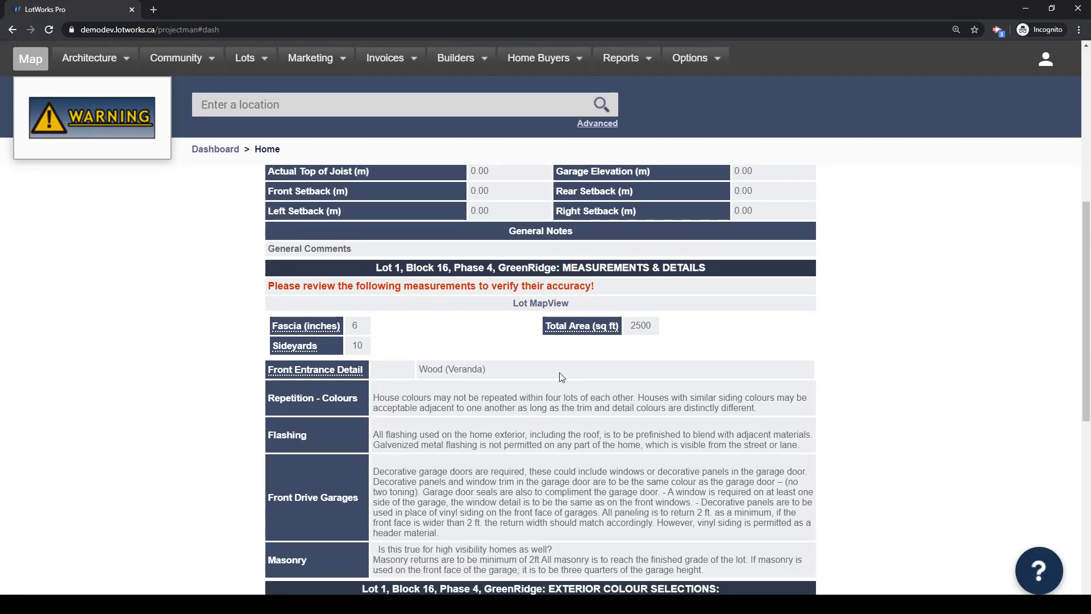
pyautogui.scroll(-3, 559, 372)
pyautogui.scroll(1, 559, 431)
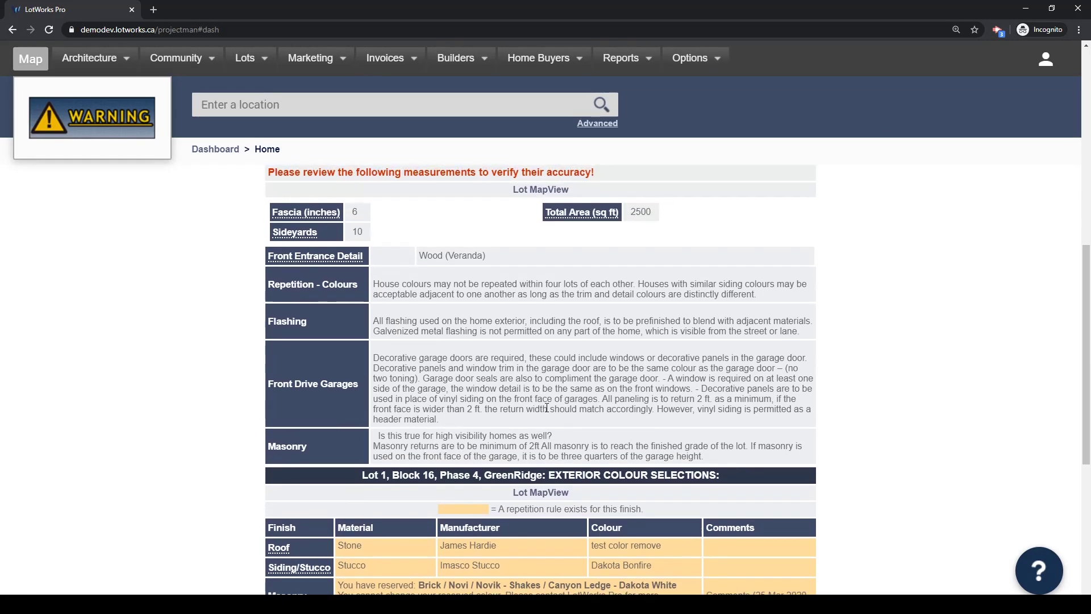
pyautogui.moveTo(559, 432); pyautogui.dragTo(375, 437)
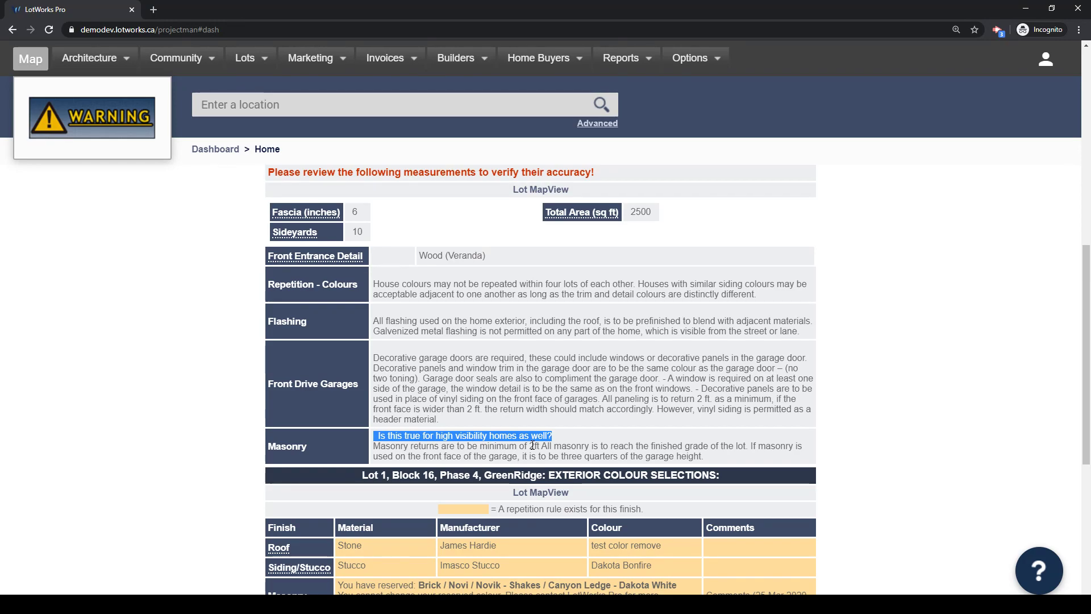
pyautogui.scroll(-3, 751, 343)
pyautogui.scroll(-1, 864, 356)
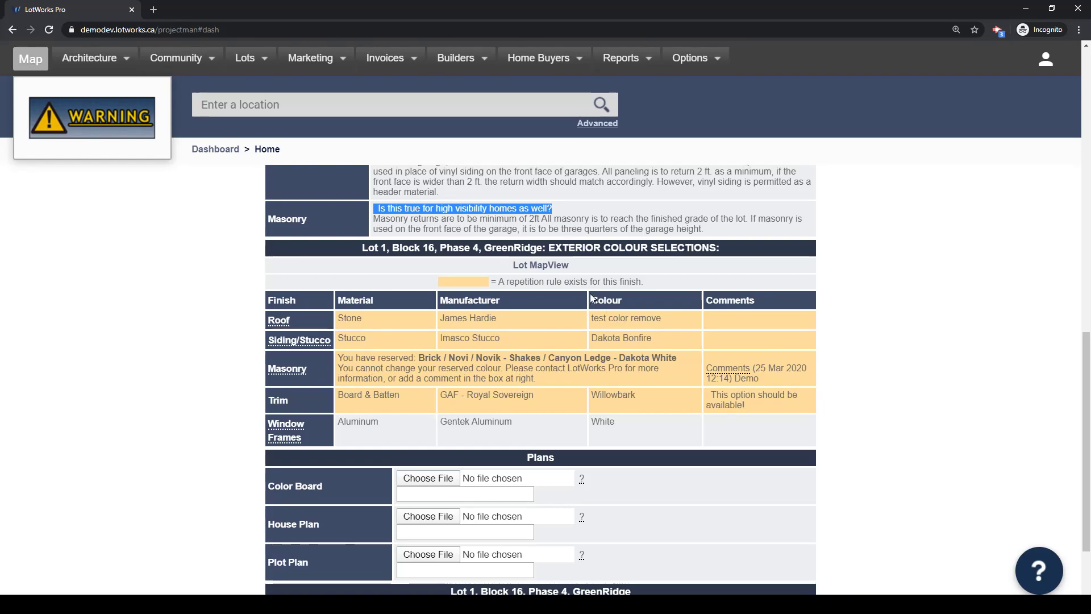
pyautogui.scroll(-3, 880, 340)
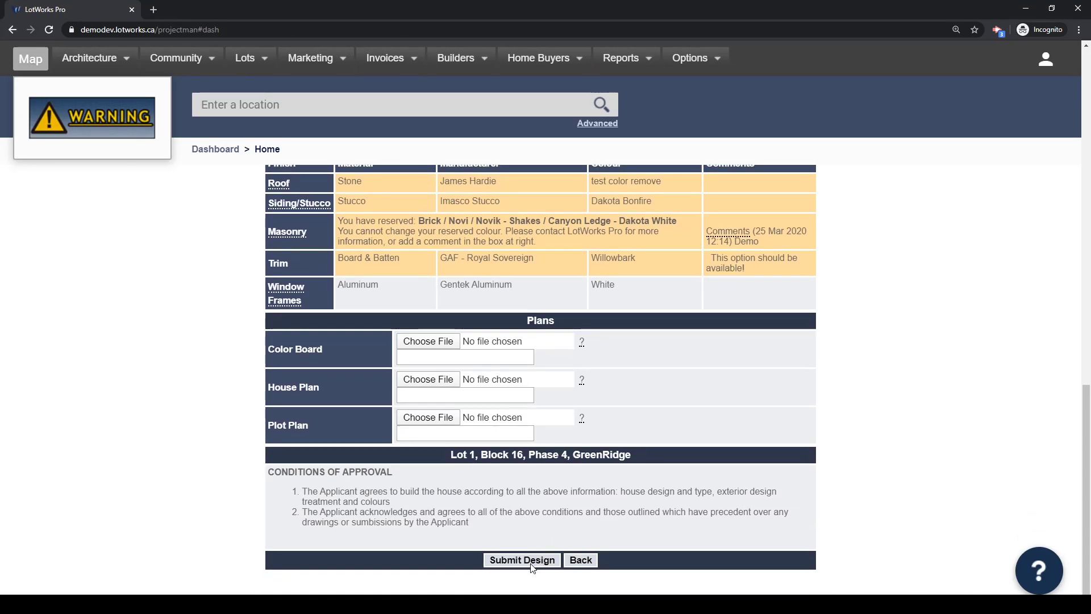
# - Try to submit the design without plan files, then check the color board, house plan and plot plan requirements
pyautogui.click(522, 560)
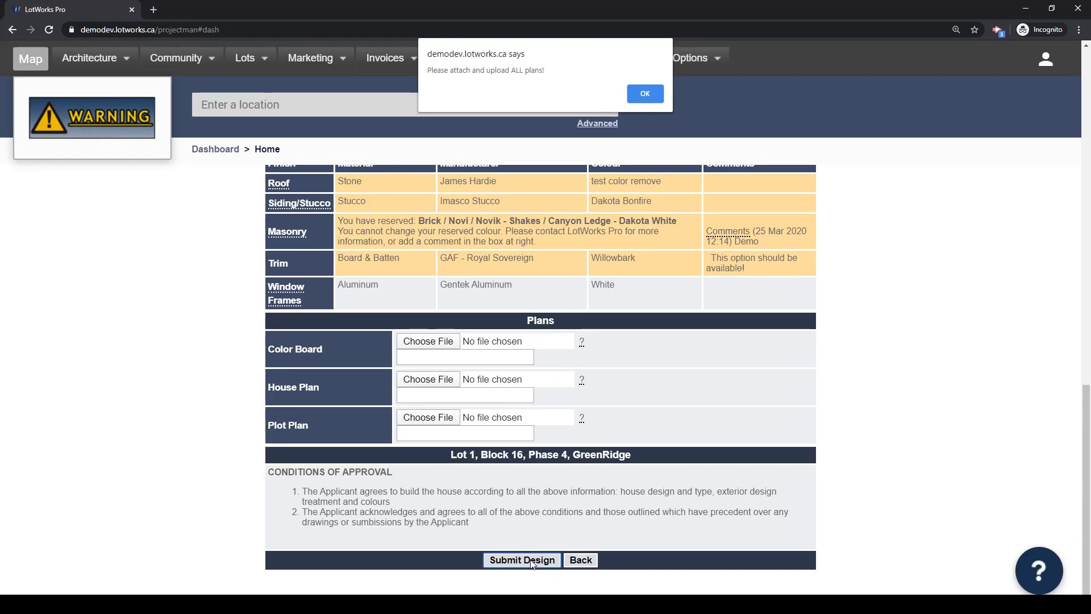
pyautogui.click(643, 92)
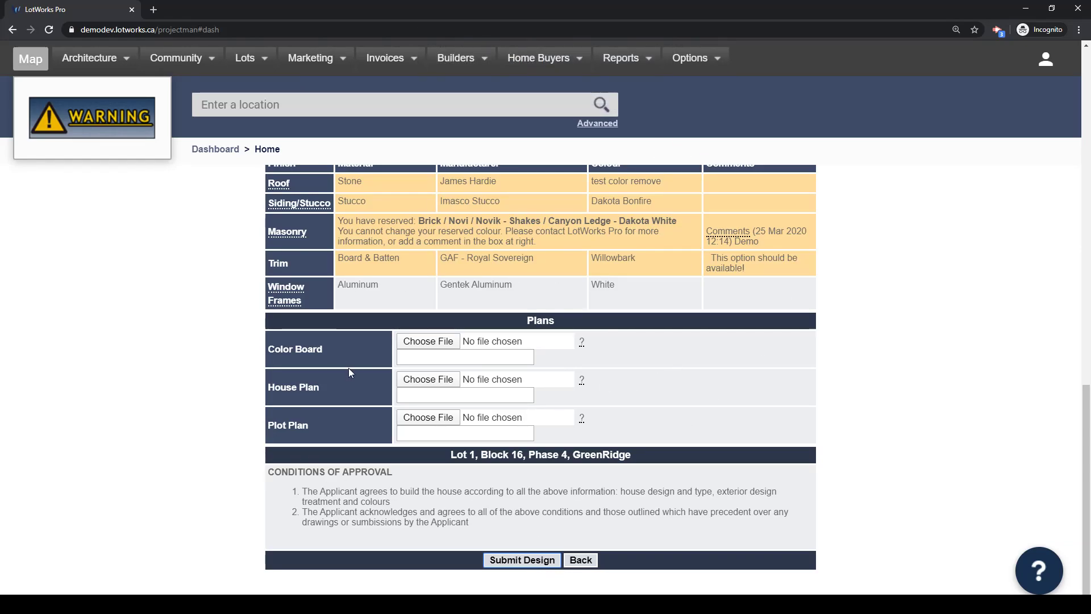
pyautogui.moveTo(325, 387); pyautogui.dragTo(269, 388)
pyautogui.moveTo(315, 426); pyautogui.dragTo(268, 428)
pyautogui.click(339, 398)
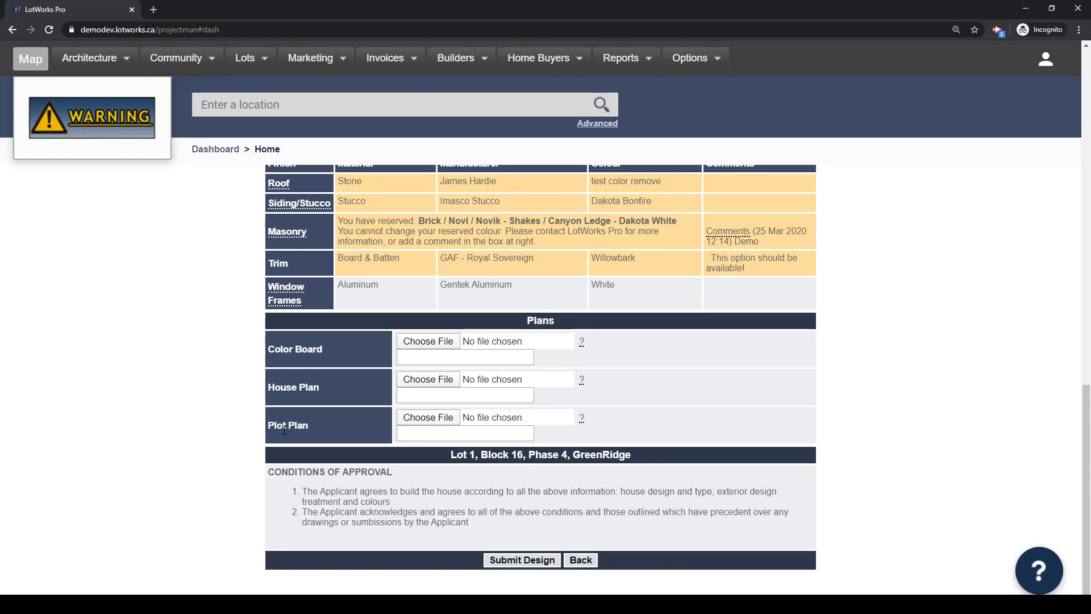
pyautogui.moveTo(315, 347); pyautogui.dragTo(263, 356)
pyautogui.click(316, 350)
pyautogui.click(301, 350)
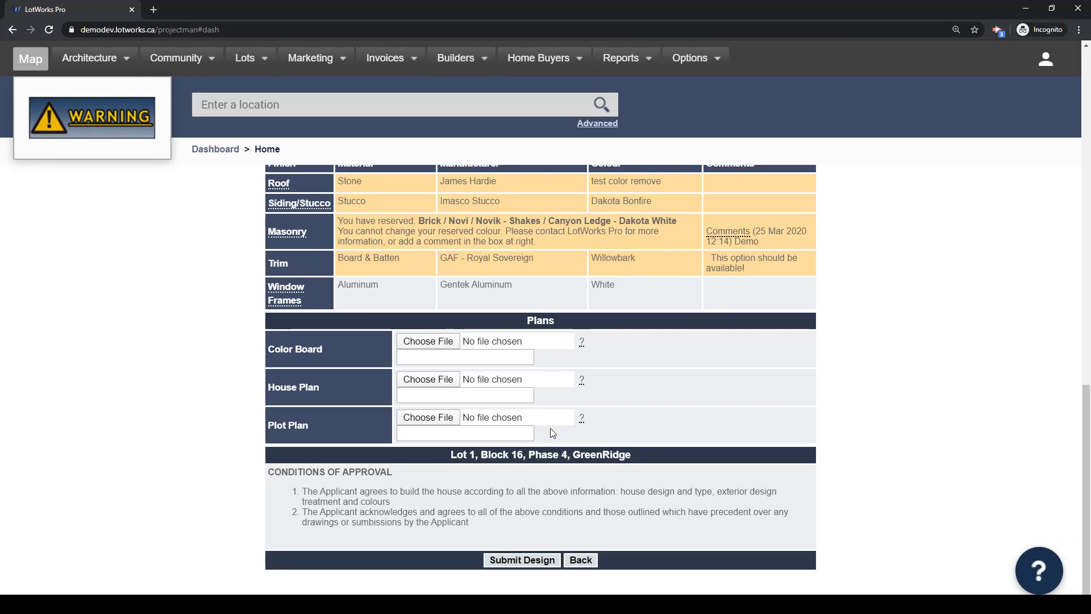
# - Attach the same plan PDF from the Downloads folder as the plot plan, house plan and color board
pyautogui.click(438, 419)
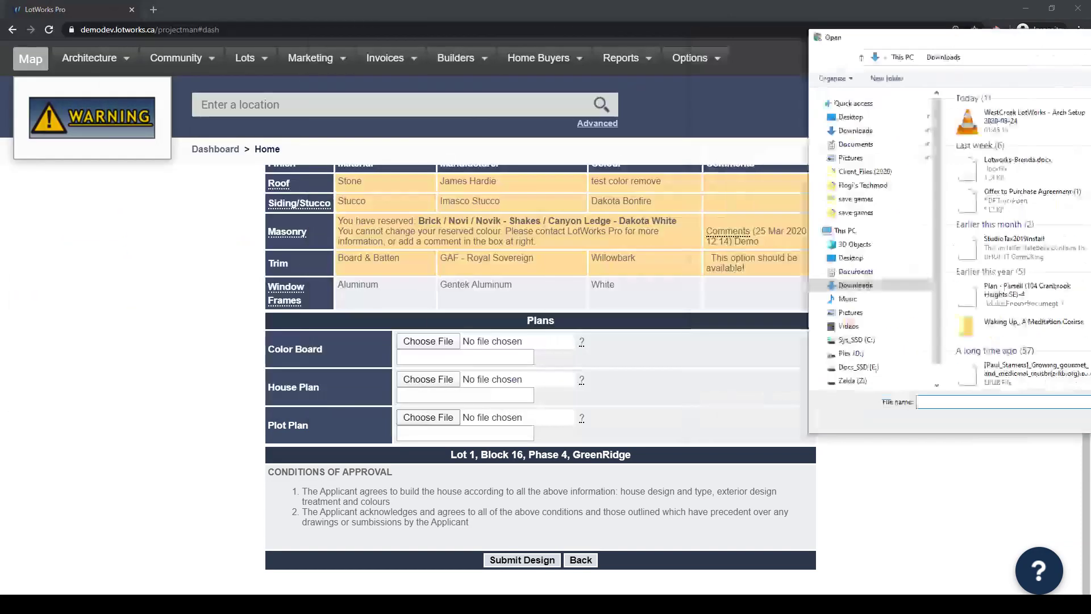
pyautogui.moveTo(1080, 38); pyautogui.dragTo(1090, 38)
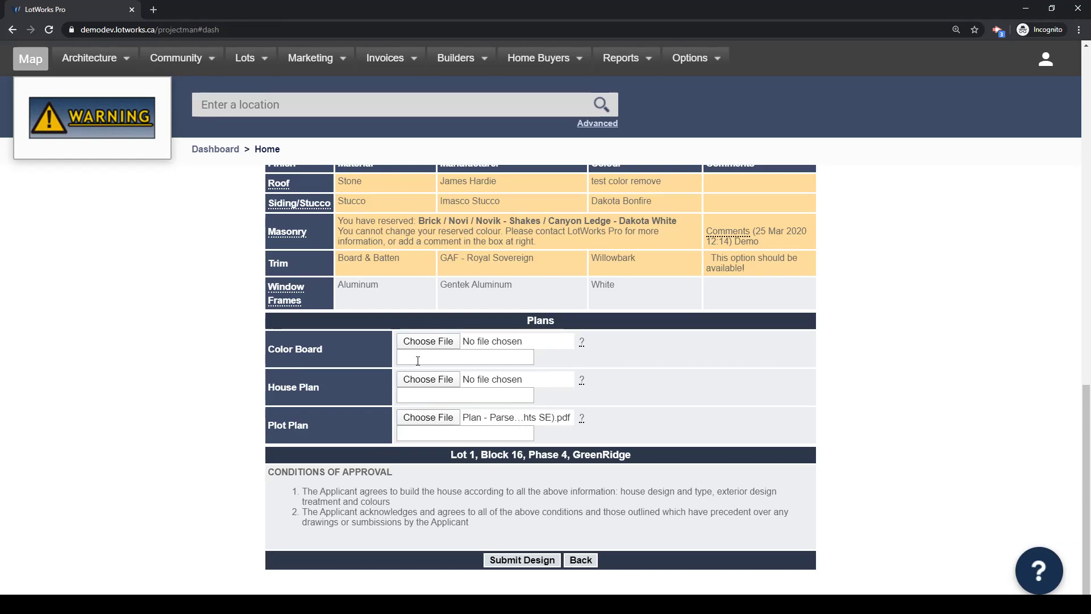
pyautogui.click(434, 380)
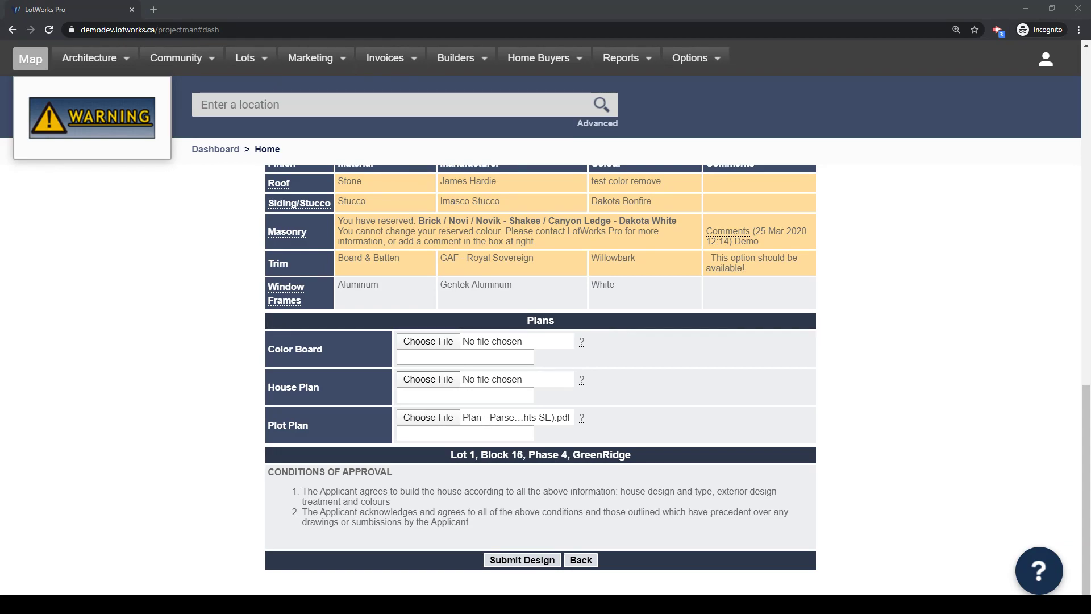
pyautogui.click(933, 456)
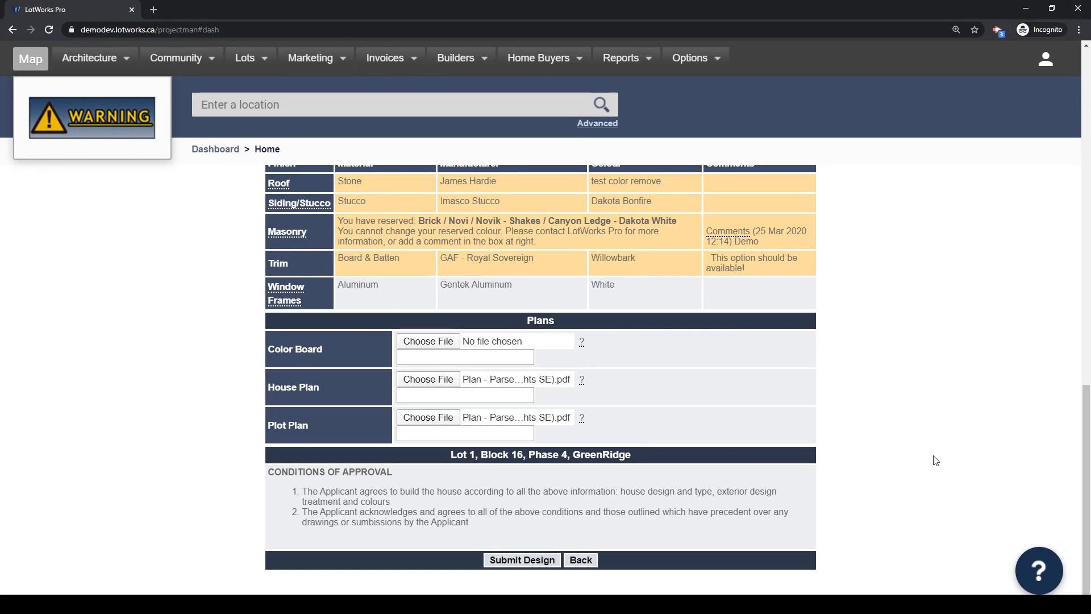
pyautogui.click(414, 340)
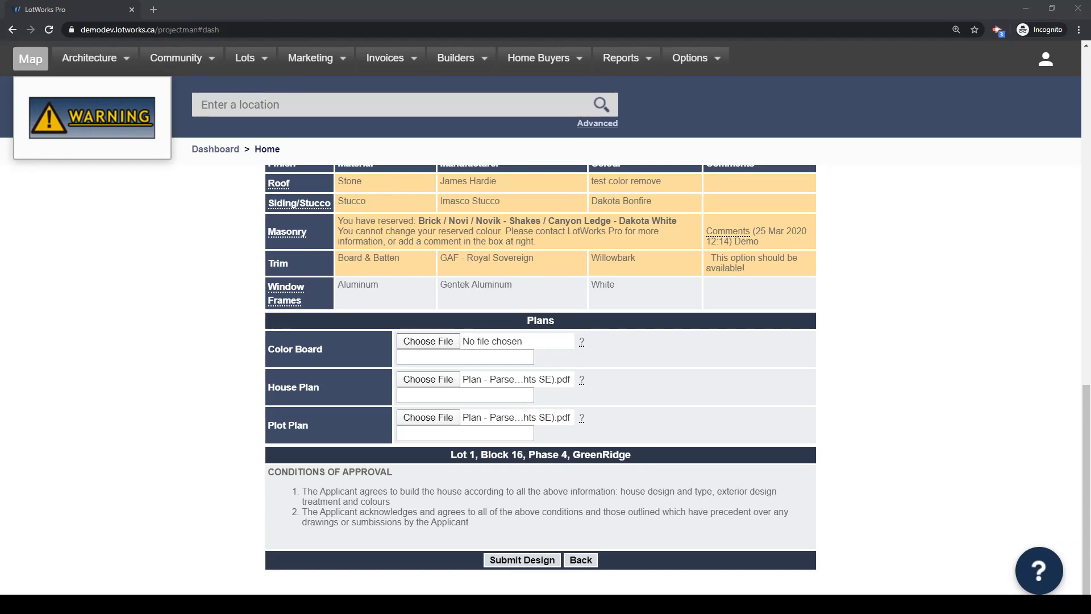
pyautogui.press('Return')
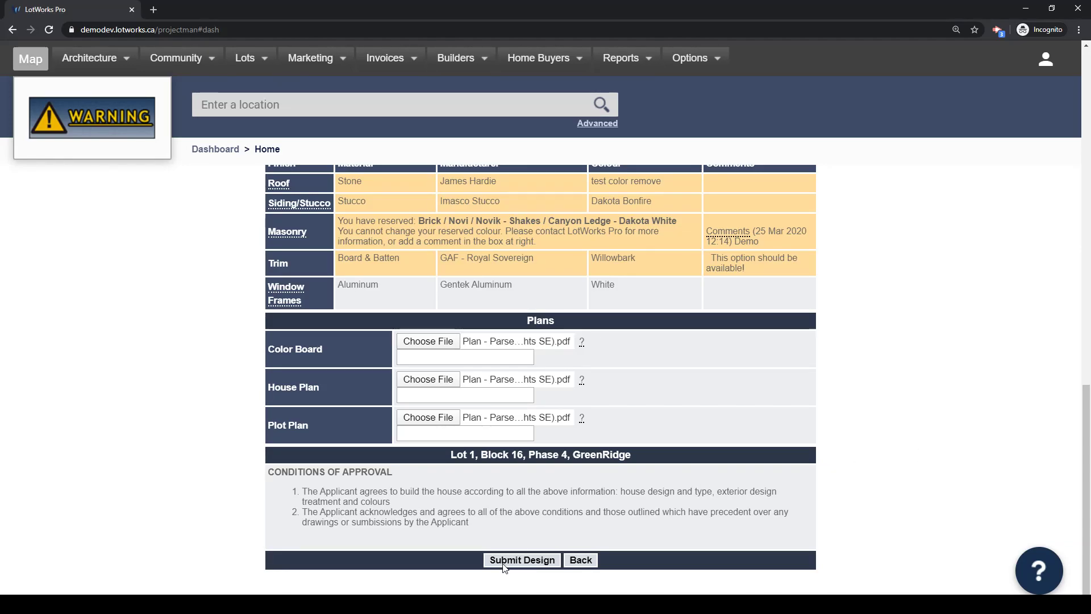
# - Read the conditions of approval and submit the architectural design for Lot 1, Block 16
pyautogui.moveTo(268, 472); pyautogui.dragTo(406, 472)
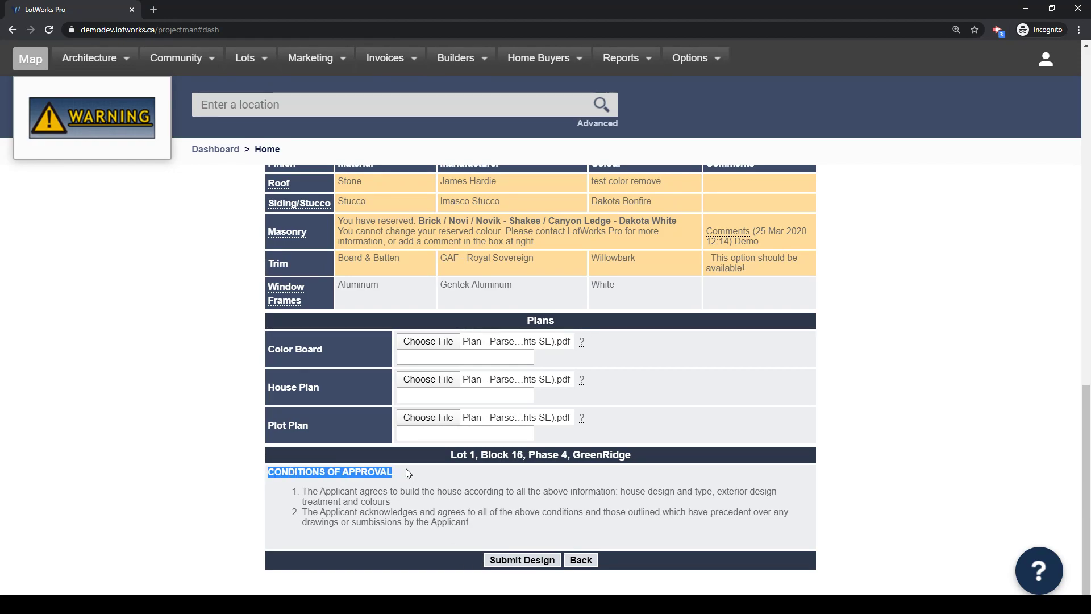
pyautogui.click(408, 480)
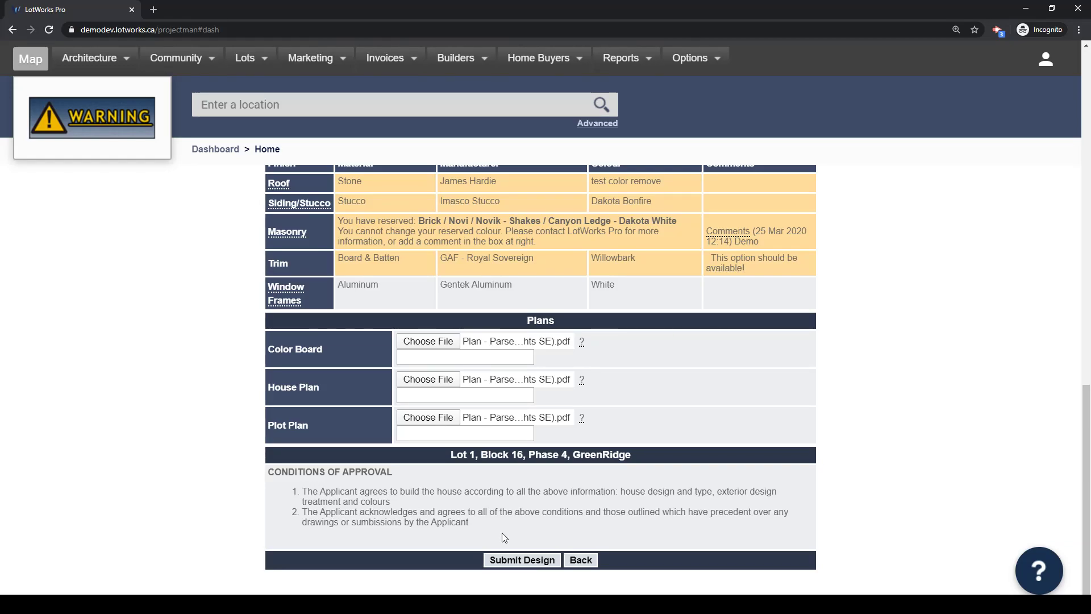
pyautogui.click(514, 561)
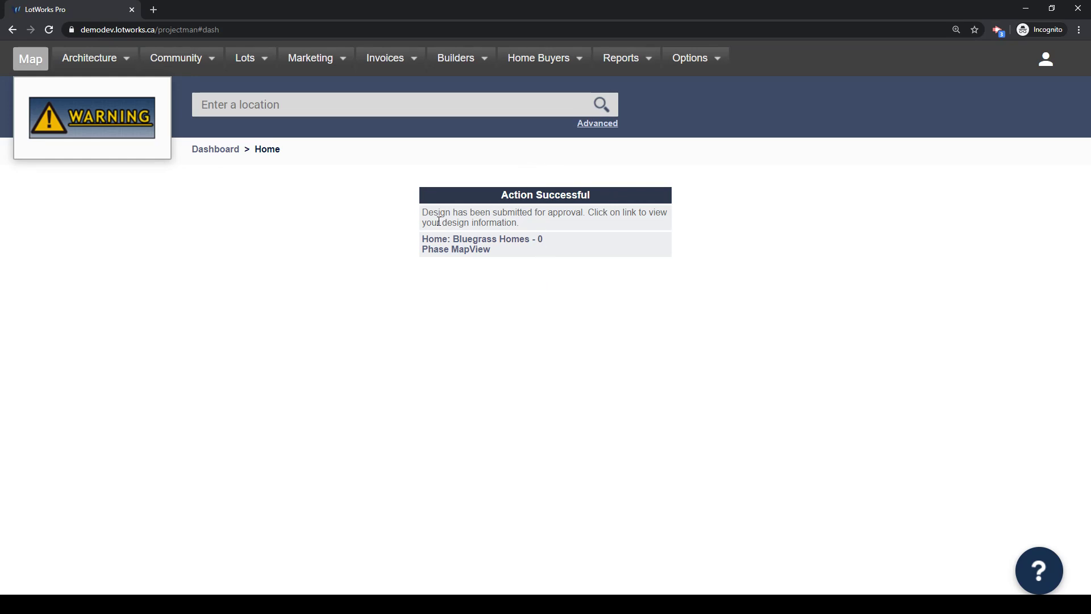
# - Open the submitted Bluegrass Homes record and view its Architectural Design Submitted entry in the lot history, without printing it
pyautogui.moveTo(432, 216); pyautogui.dragTo(575, 215)
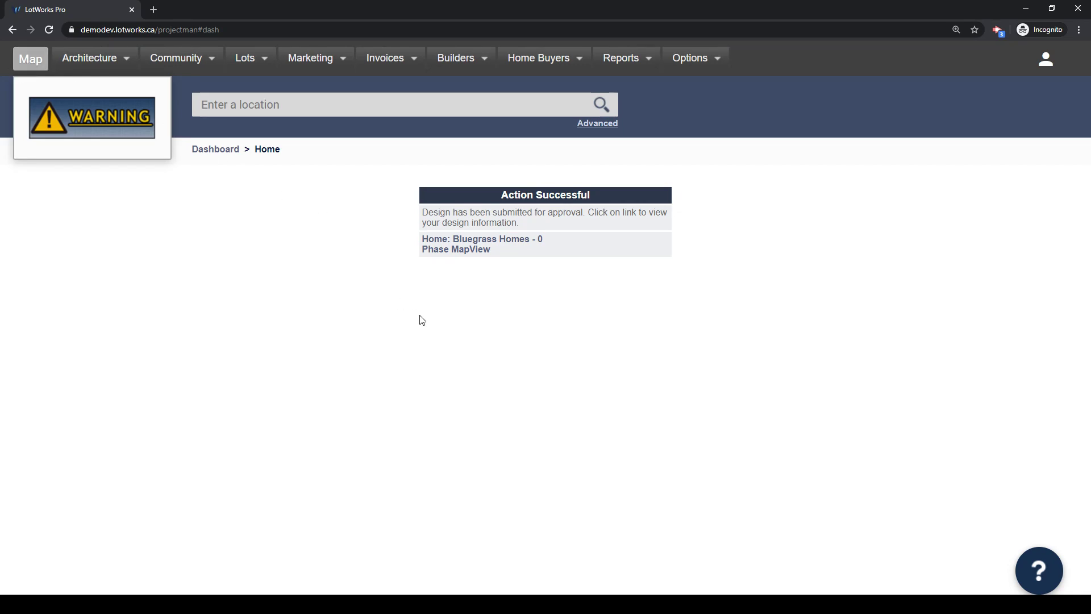
pyautogui.click(520, 246)
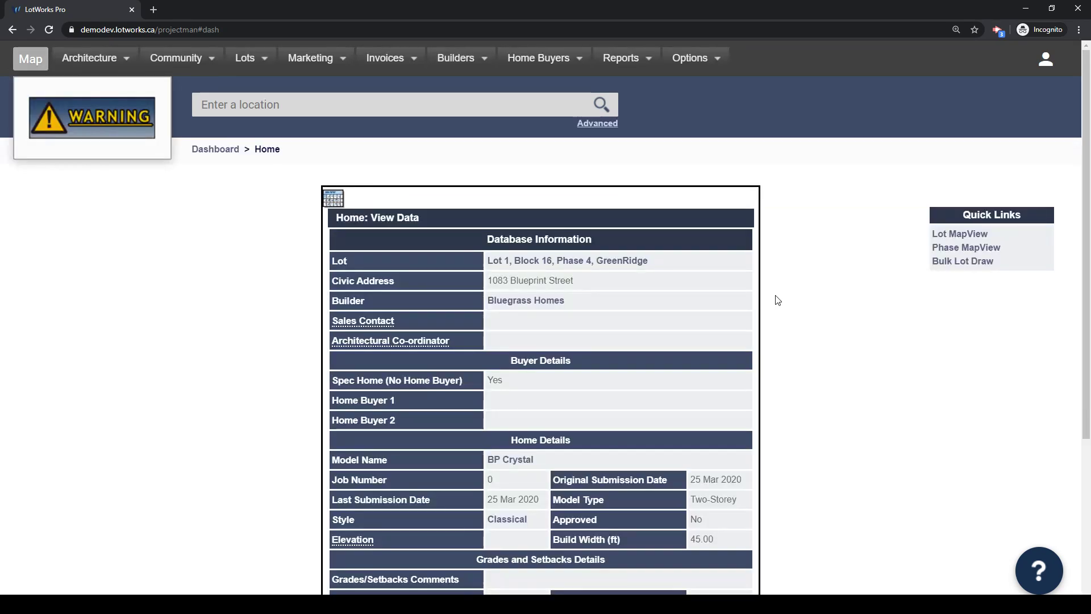
pyautogui.scroll(-6, 778, 300)
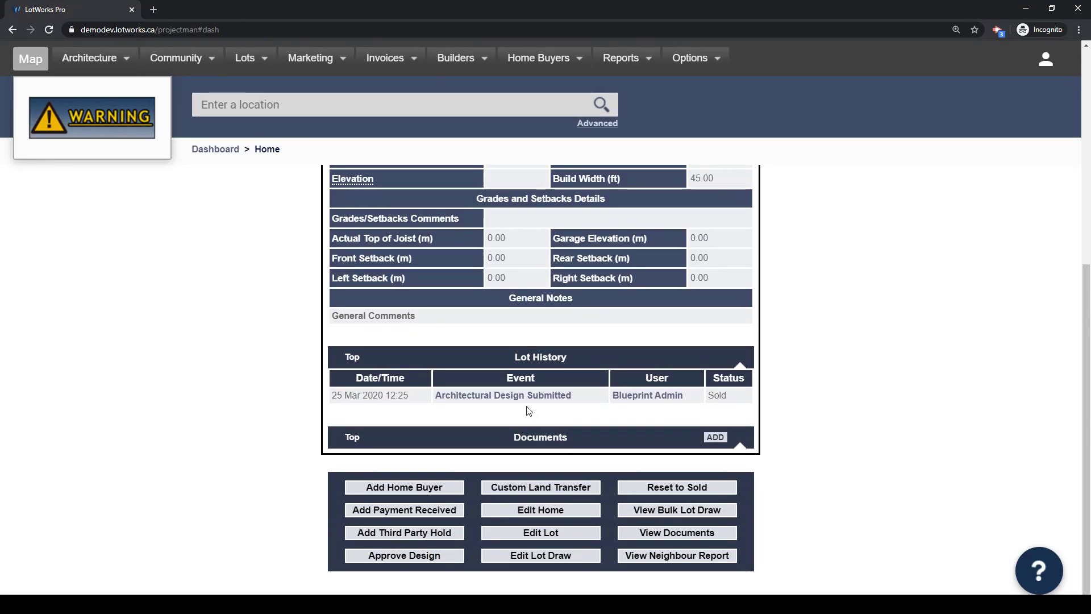
pyautogui.click(496, 396)
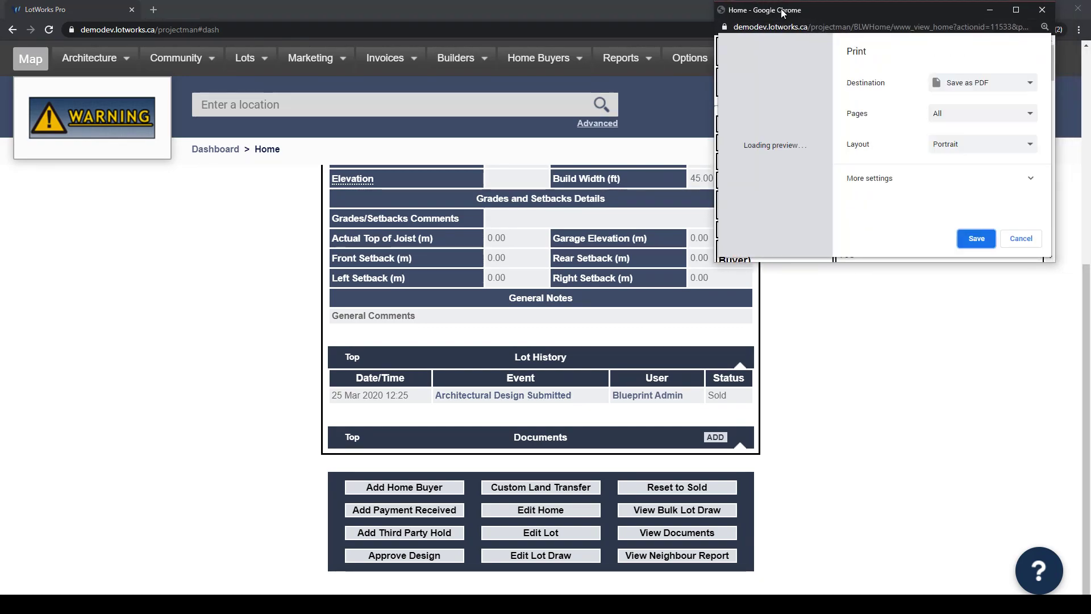
pyautogui.click(1020, 238)
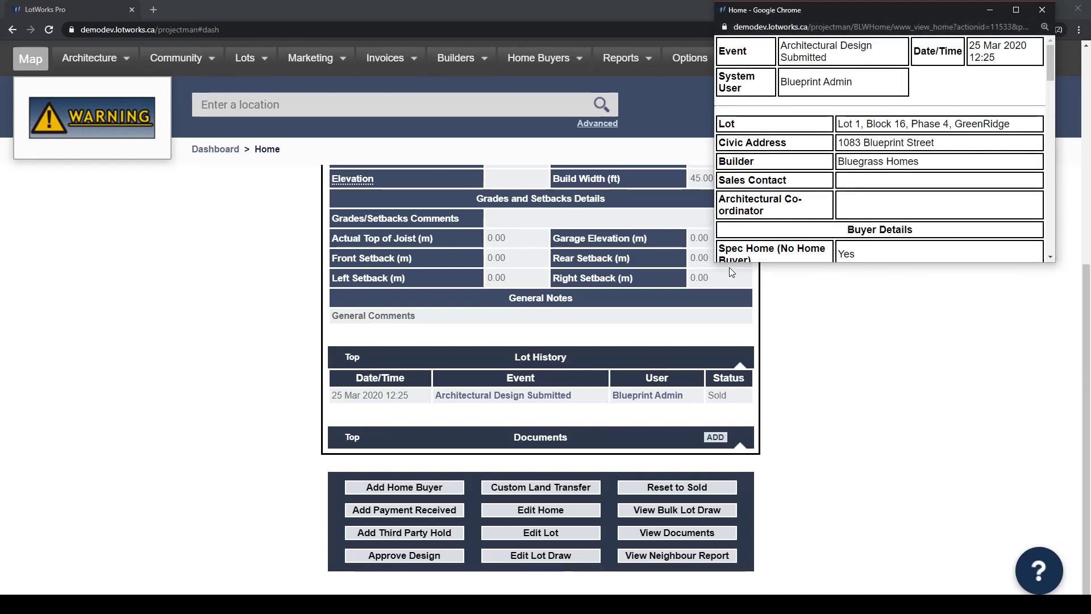
# - Enlarge the submission record window and examine the measurements, masonry comment, colour selections and attached plans
pyautogui.moveTo(714, 262); pyautogui.dragTo(60, 529)
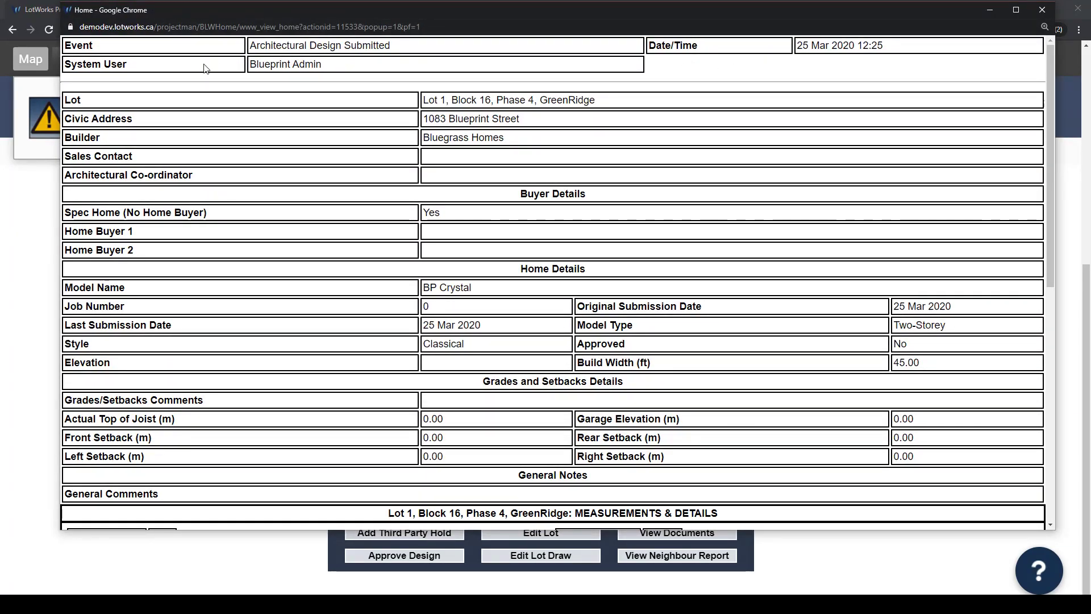
pyautogui.scroll(-7, 634, 122)
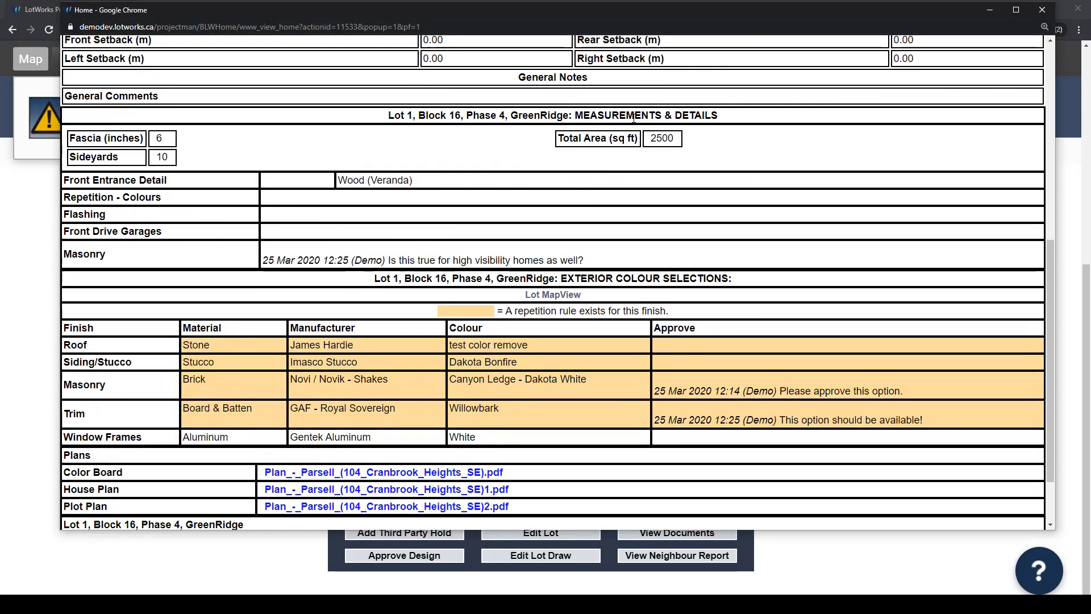
pyautogui.moveTo(585, 260); pyautogui.dragTo(268, 259)
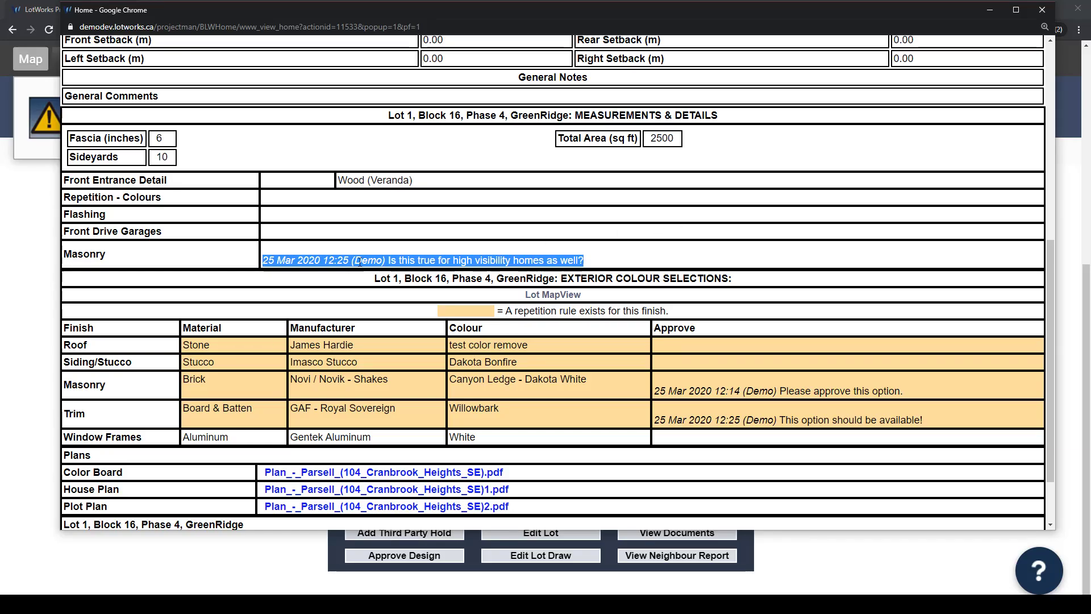
# - Review the submission record for Lot 1, Block 16 from its event details to the attached plans and close its window
pyautogui.click(586, 238)
pyautogui.scroll(5, 587, 239)
pyautogui.scroll(-7, 587, 238)
pyautogui.scroll(9, 587, 238)
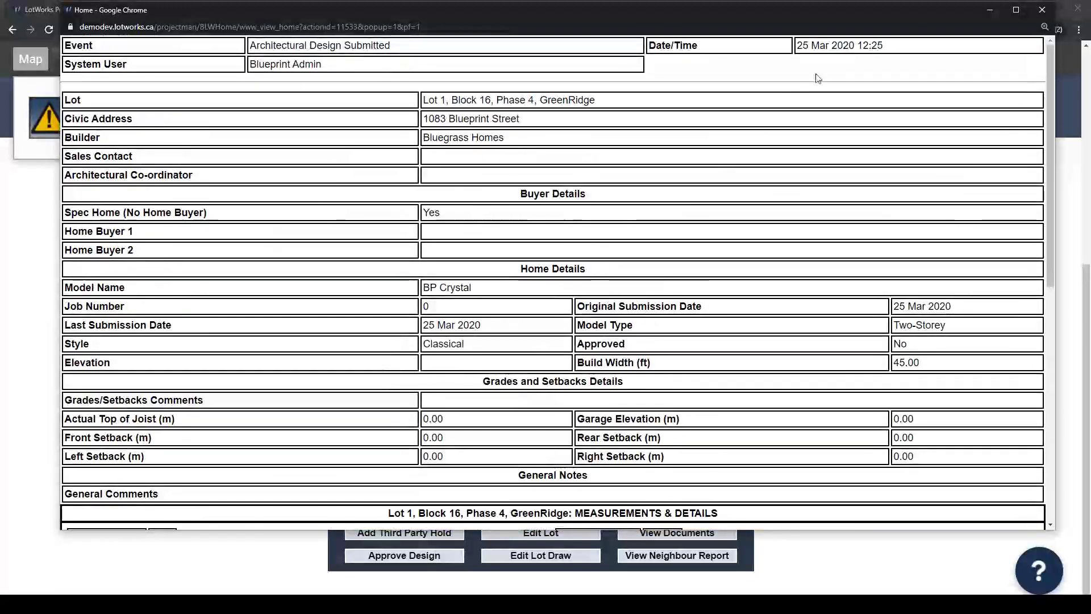
pyautogui.click(1042, 10)
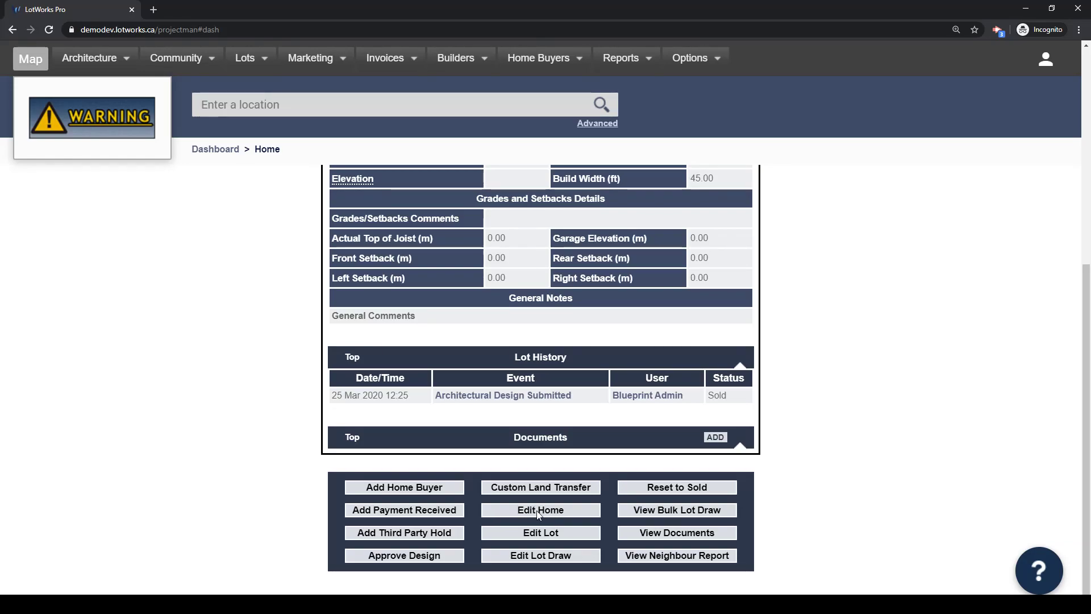
# - Open the dashboard in a separate browser tab, examine its Home section, and return to the Lot 1, Block 16 home record
pyautogui.rightClick(103, 123)
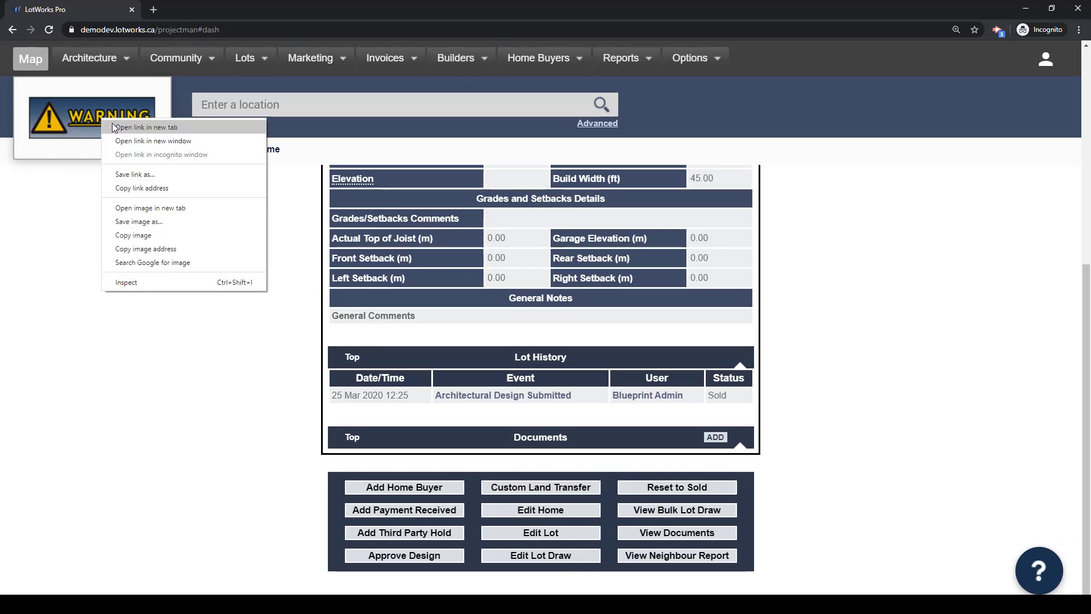
pyautogui.click(111, 123)
pyautogui.click(203, 9)
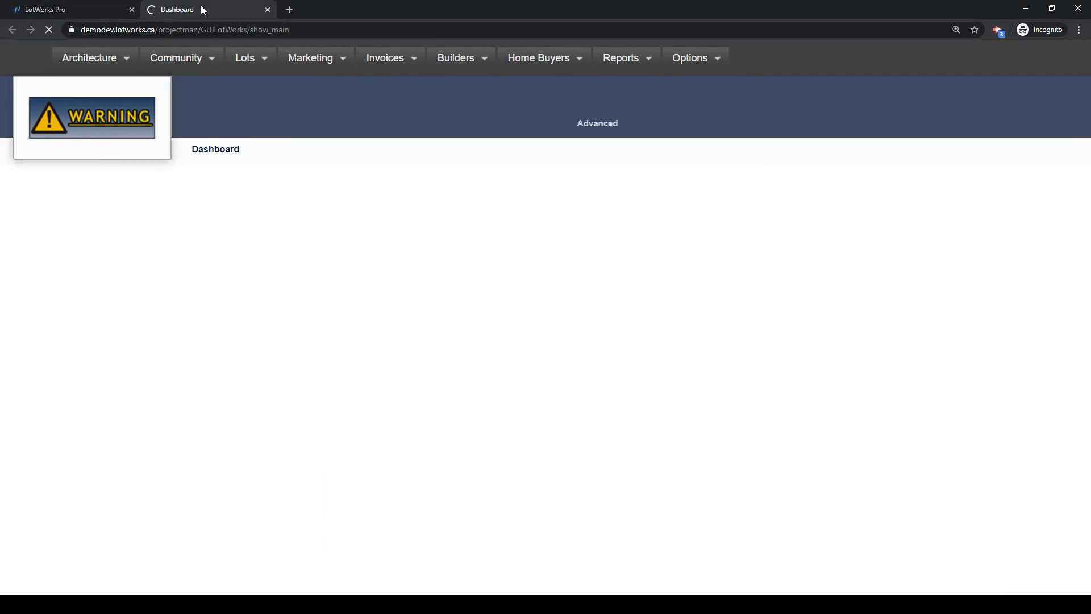
pyautogui.scroll(-5, 743, 390)
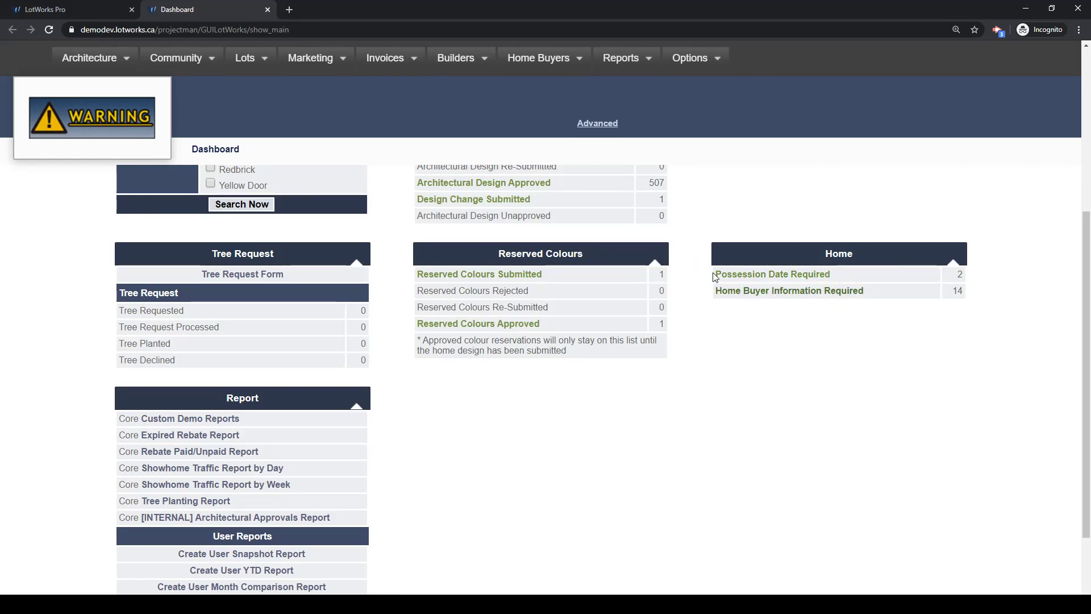
pyautogui.click(101, 11)
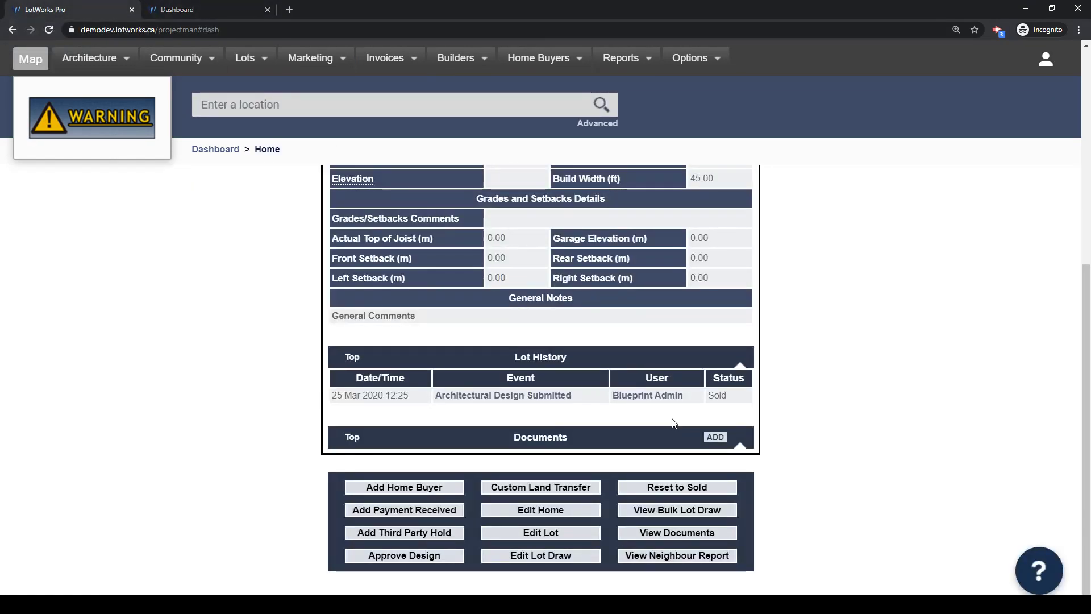
# - Open the Edit Home form for Lot 1, Block 16 and examine its Possession Date and Elevation fields
pyautogui.scroll(5, 648, 429)
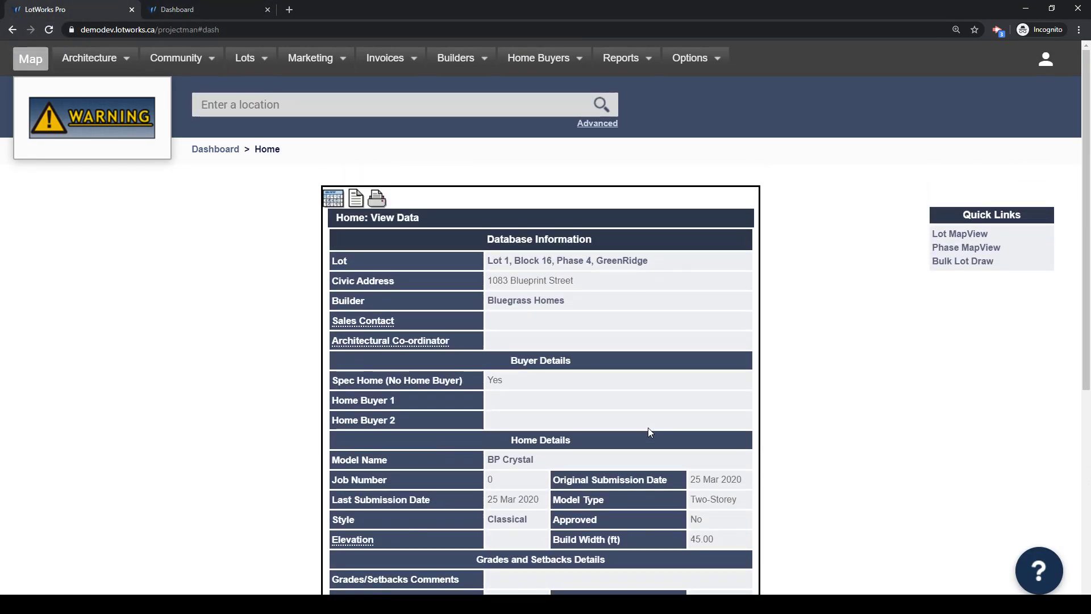
pyautogui.scroll(-6, 647, 427)
pyautogui.scroll(-1, 650, 431)
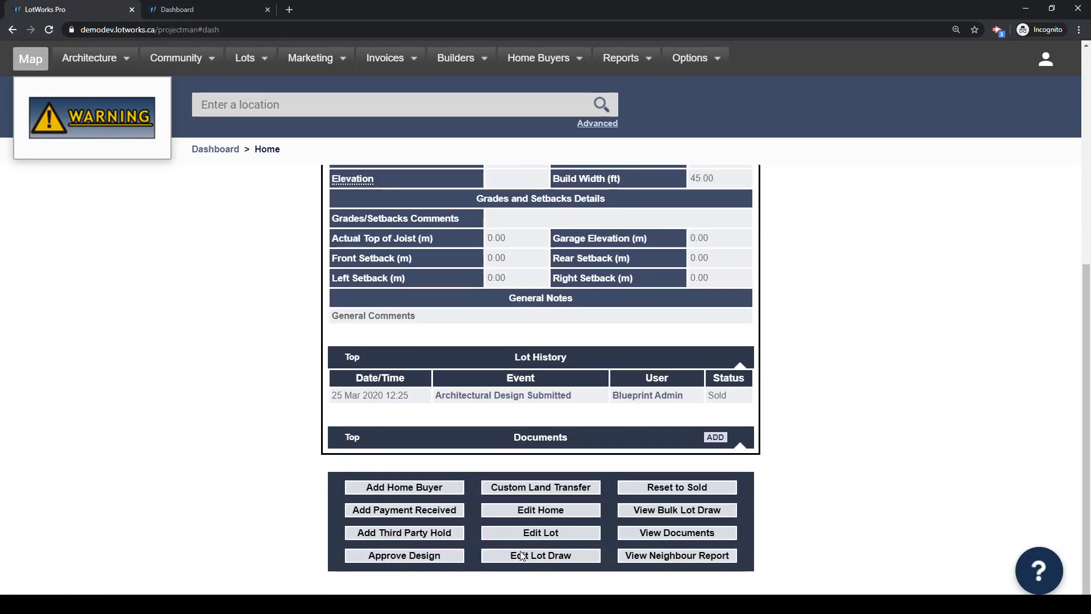
pyautogui.click(510, 513)
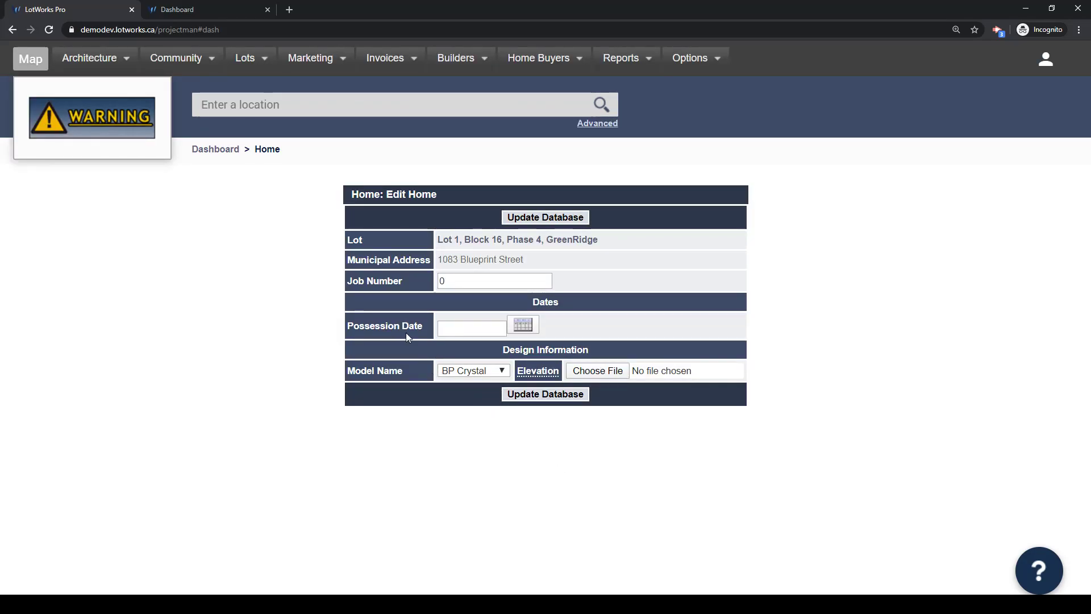
pyautogui.moveTo(421, 325); pyautogui.dragTo(345, 333)
pyautogui.click(347, 332)
pyautogui.click(402, 327)
pyautogui.moveTo(527, 373)
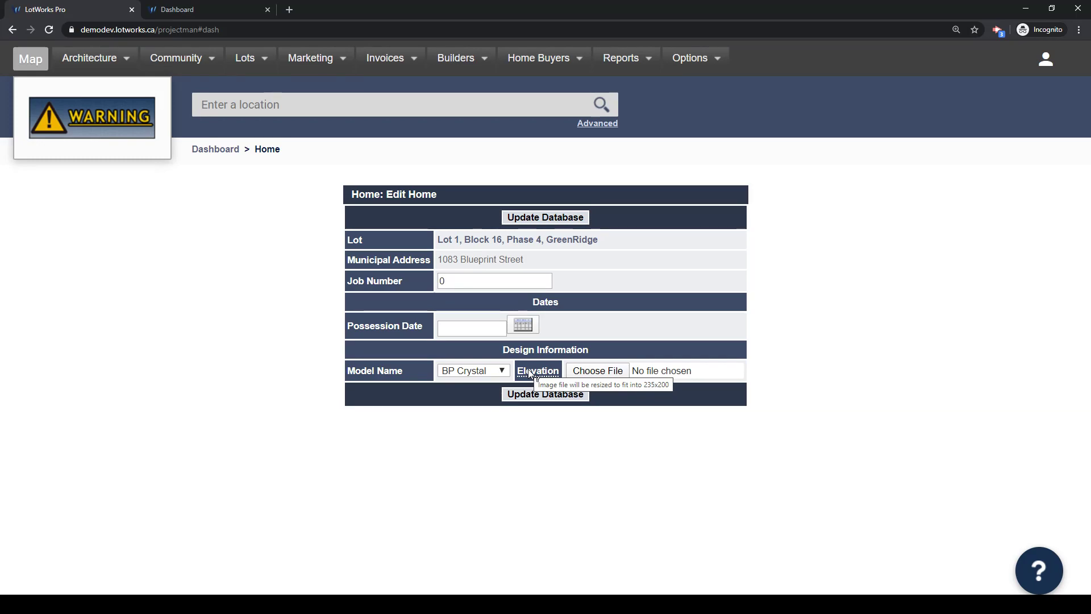
# - Return to the map, dismiss the Lot 1, Block 16 details, and look through several Block 17, Phase 4 lots, including Lots 2, 5, 6 and 9
pyautogui.click(30, 58)
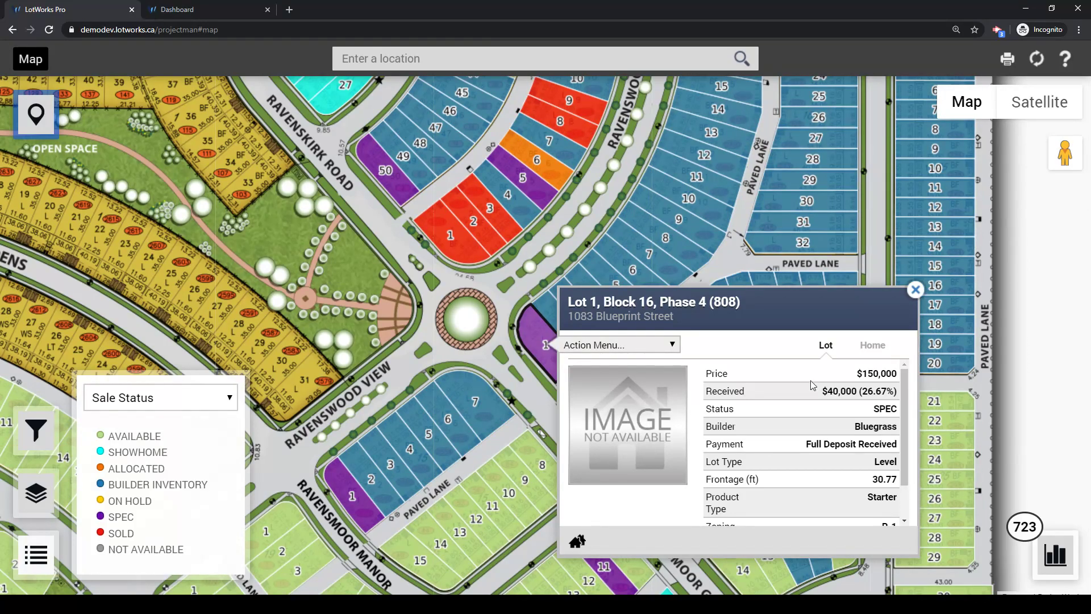
pyautogui.click(916, 290)
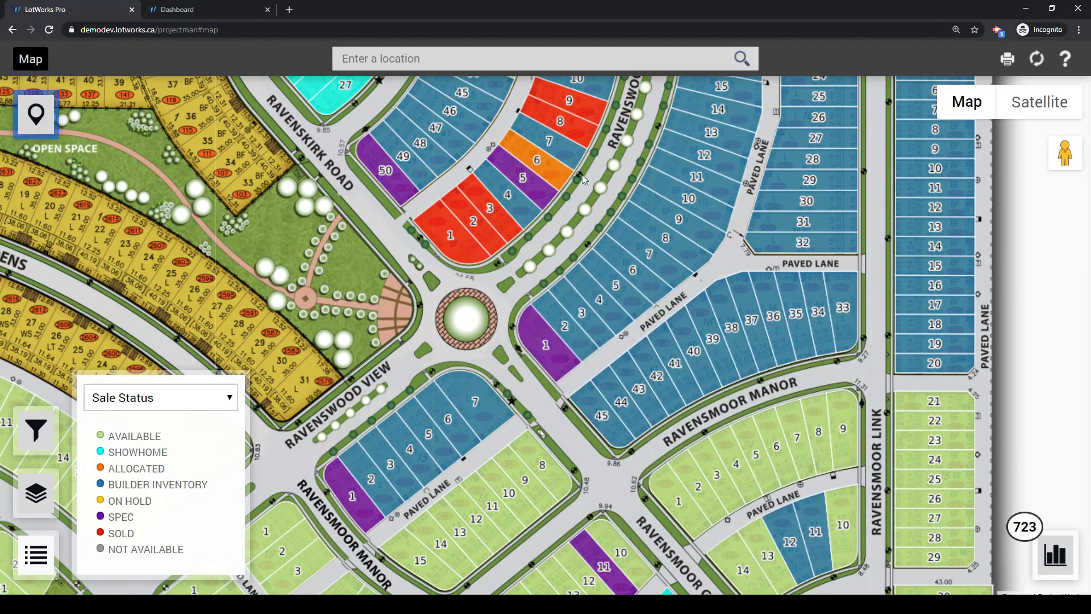
pyautogui.click(497, 217)
pyautogui.click(485, 242)
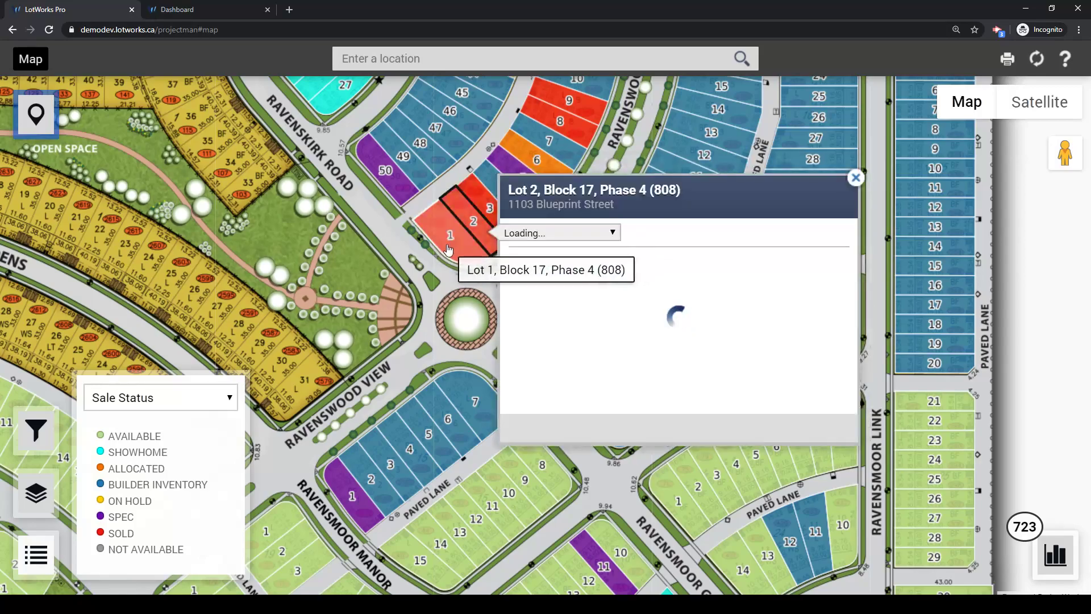
pyautogui.click(511, 165)
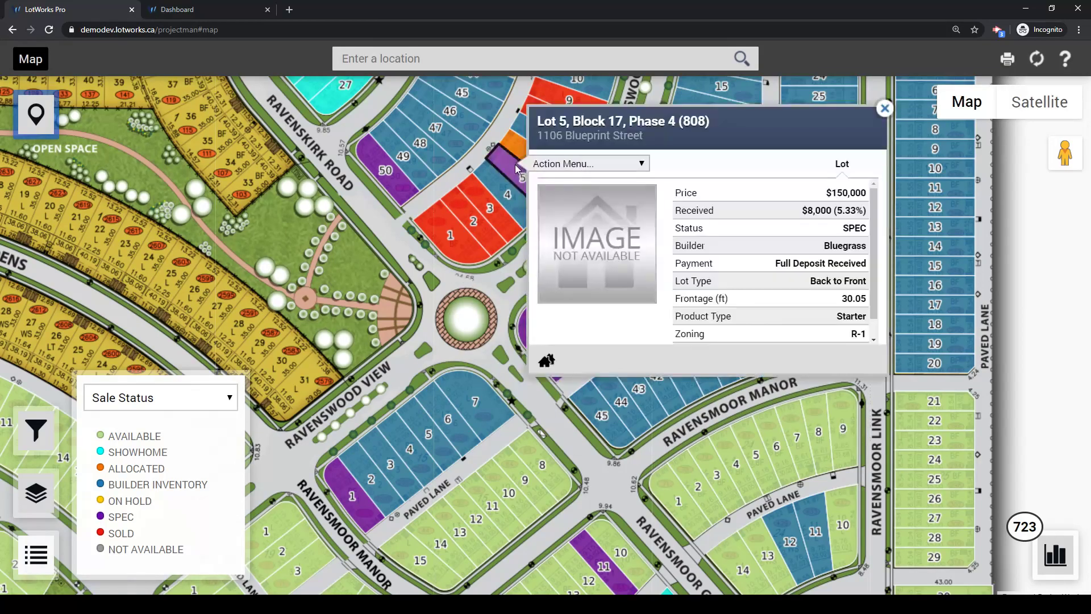
pyautogui.click(504, 134)
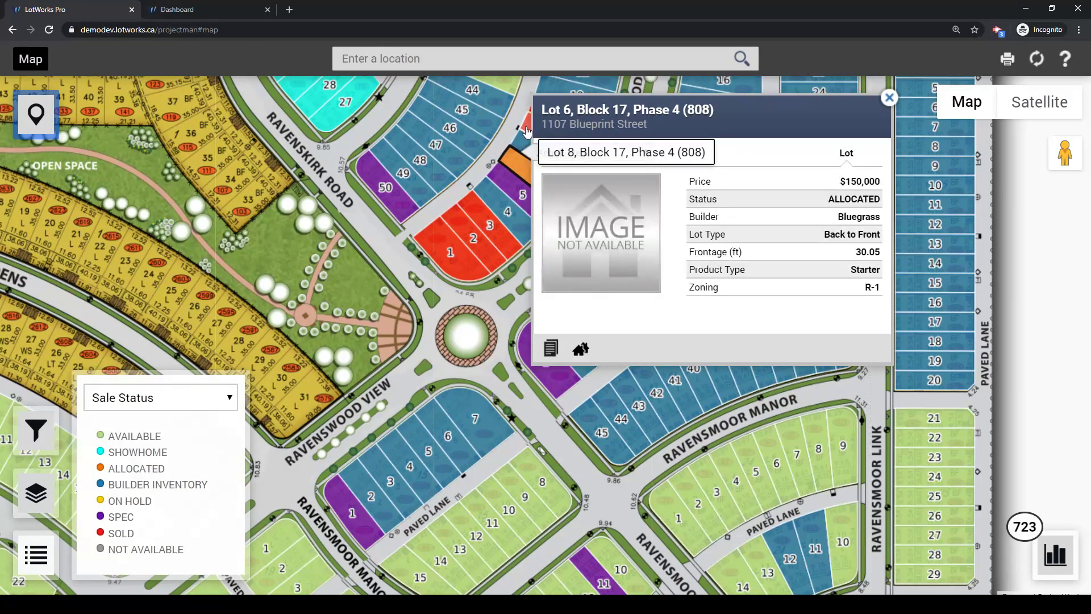
pyautogui.click(525, 127)
pyautogui.click(530, 133)
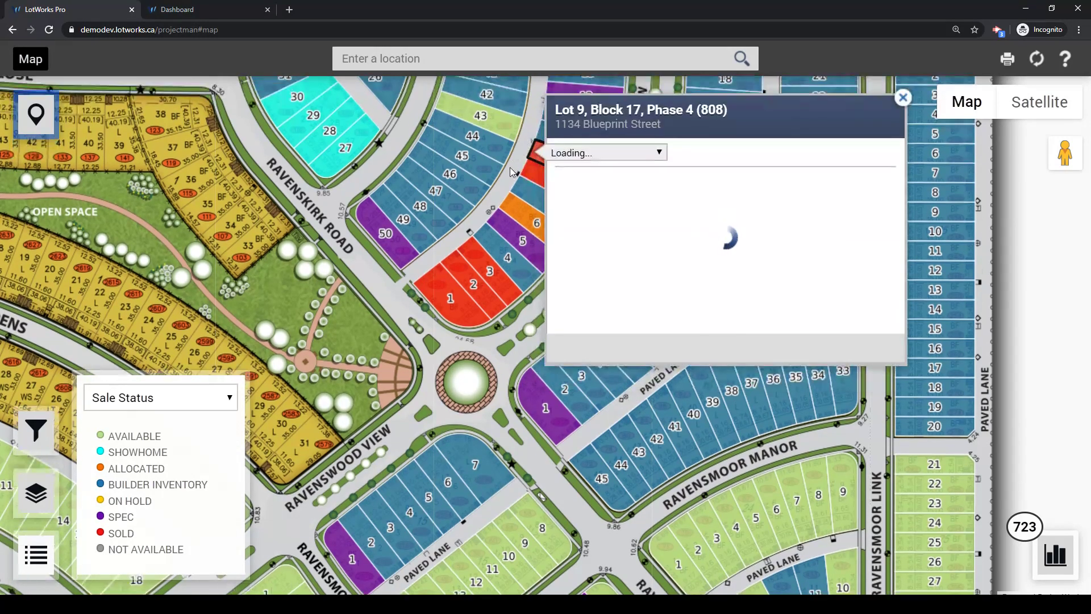
pyautogui.click(505, 250)
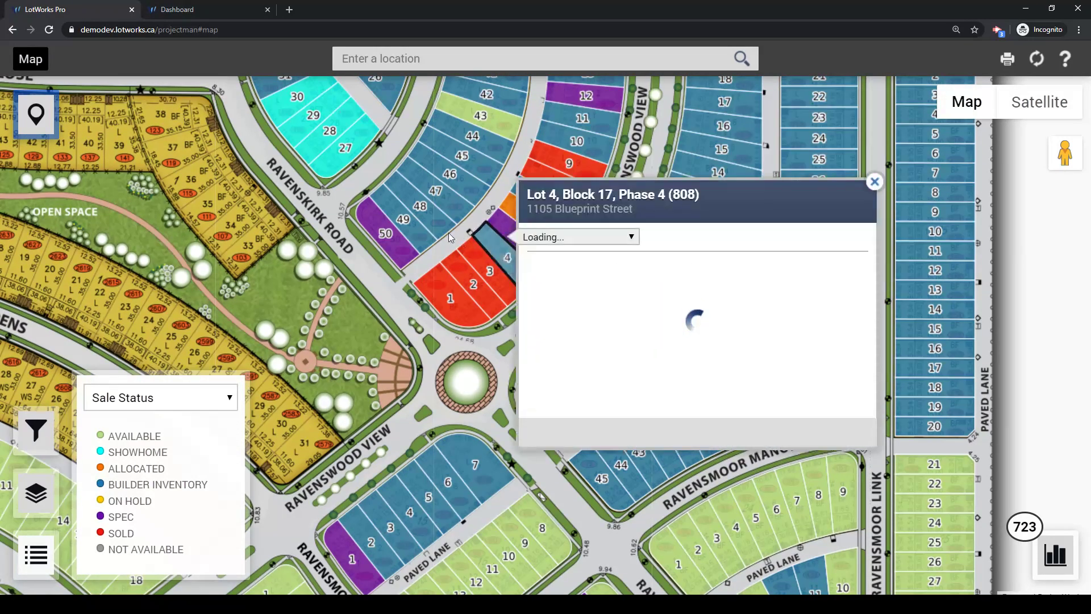
# - View the details of Lots 48 and 47 in Block 17, Phase 5, and close the lot information
pyautogui.click(402, 251)
pyautogui.click(404, 214)
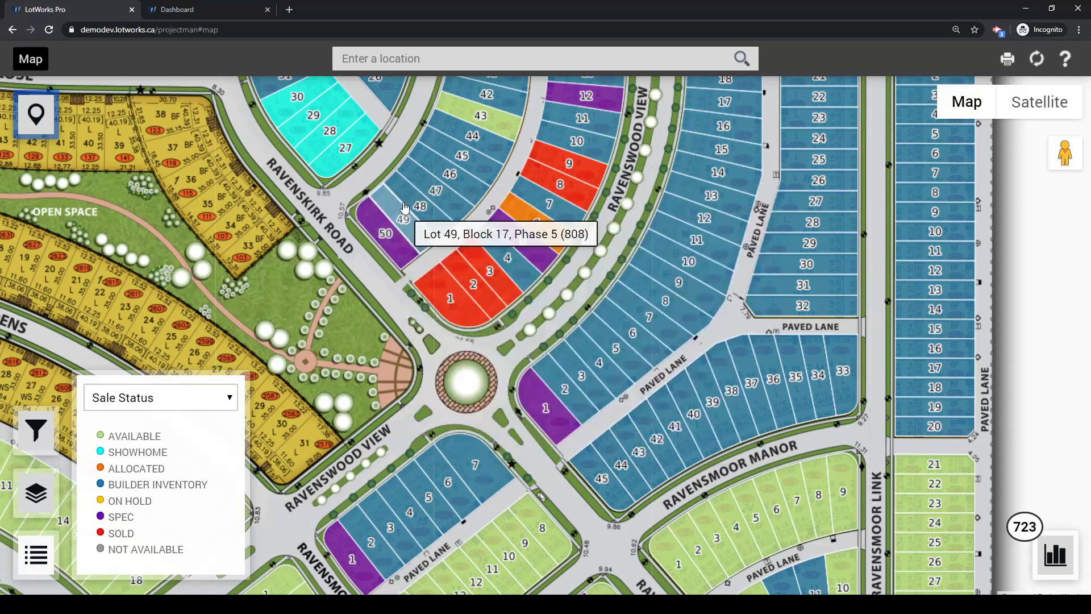
pyautogui.click(407, 196)
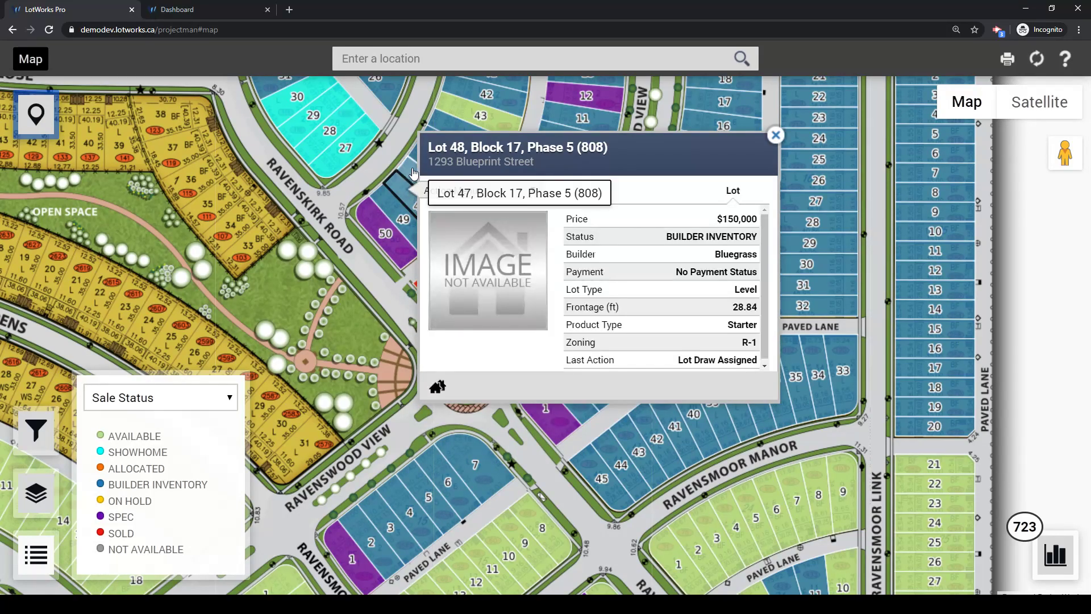
pyautogui.click(412, 173)
pyautogui.click(412, 174)
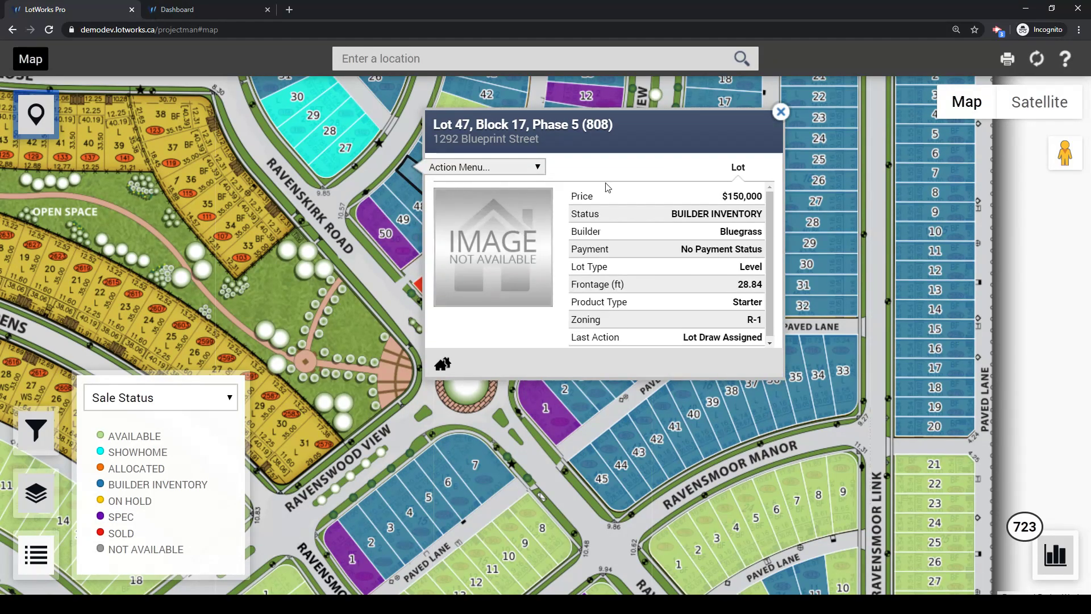
pyautogui.click(780, 112)
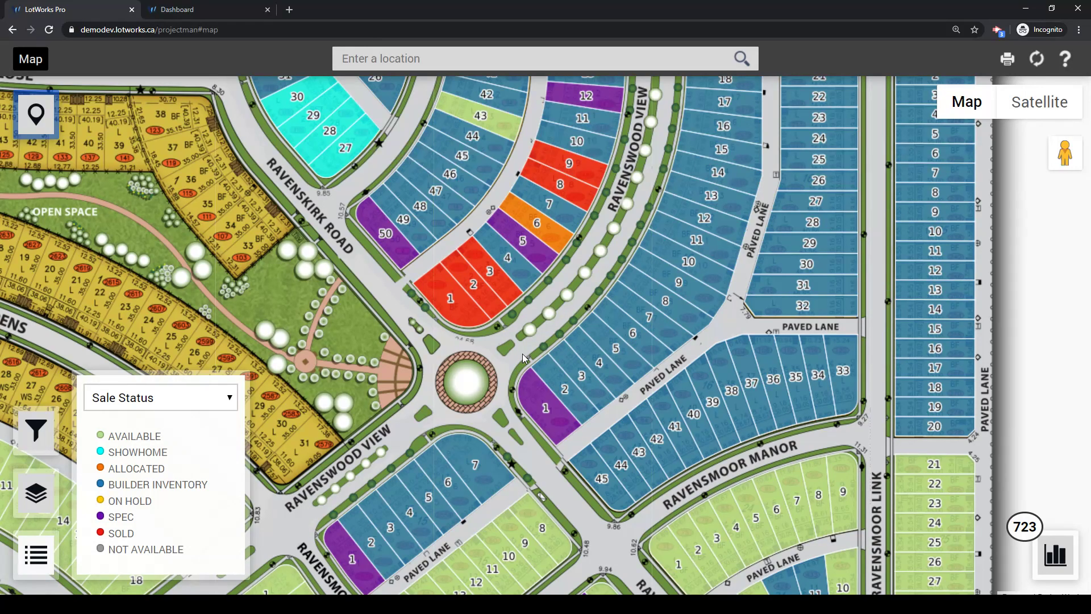
# - Open the neighbour report for Lot 3, Block 17, Phase 4 and examine the neighbouring homes' finishes and drawings
pyautogui.moveTo(523, 353); pyautogui.dragTo(547, 402)
pyautogui.moveTo(453, 399); pyautogui.dragTo(457, 420)
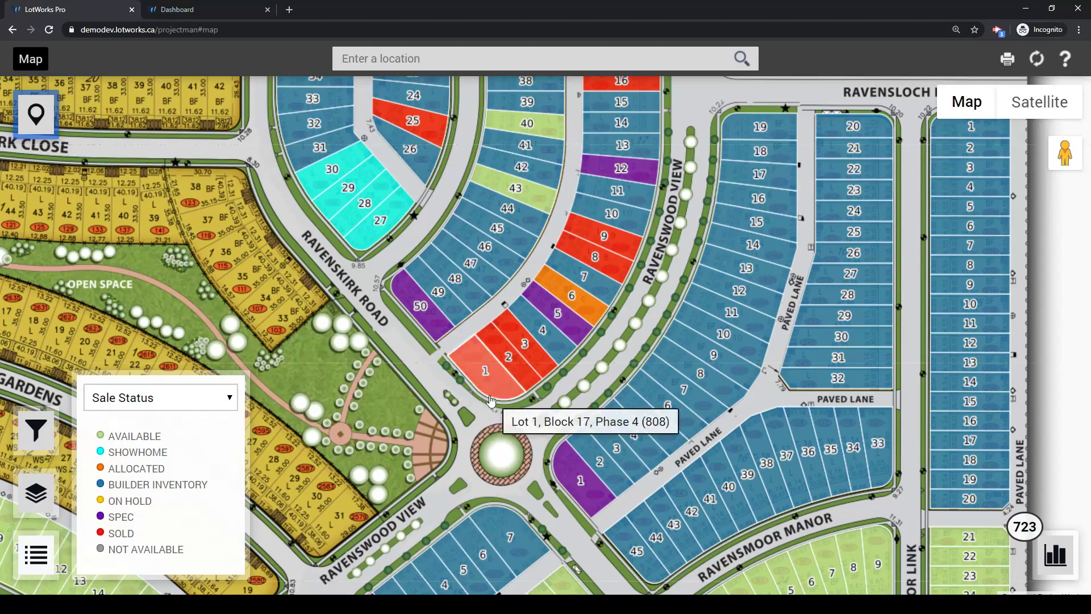
pyautogui.click(537, 348)
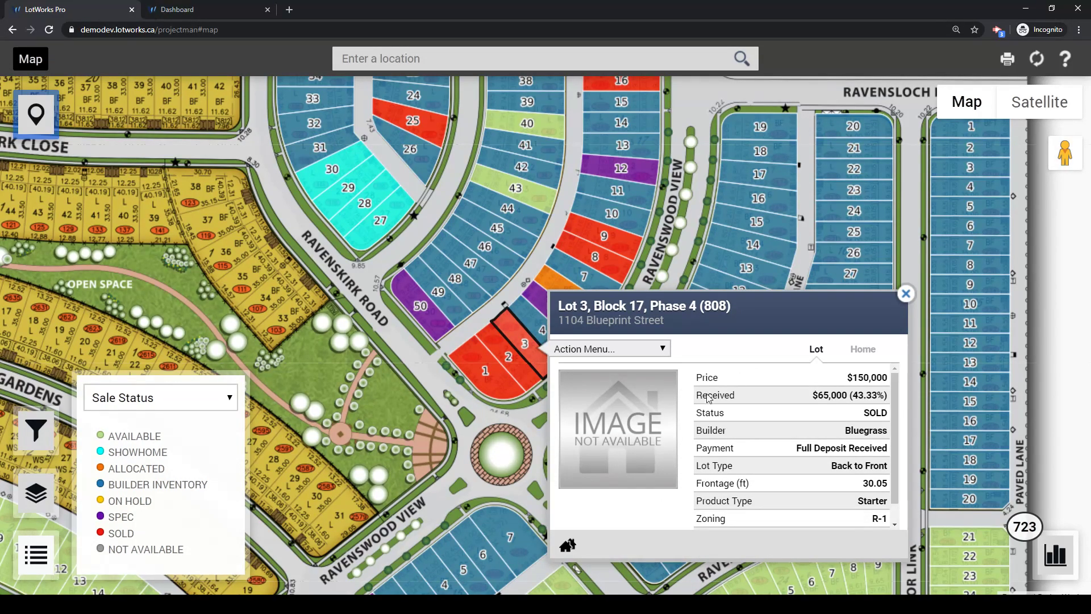
pyautogui.click(604, 356)
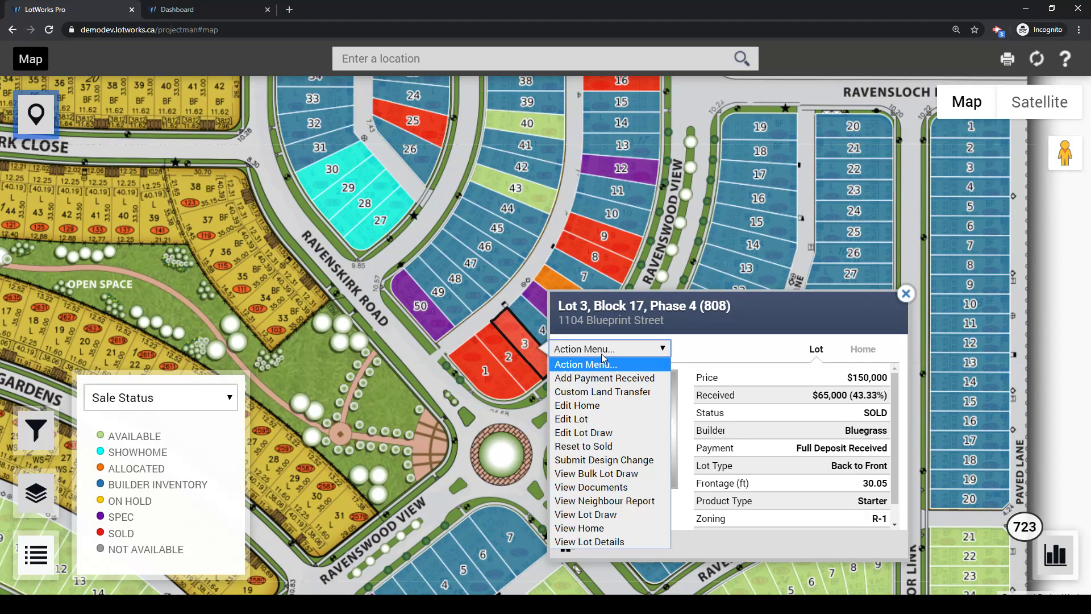
pyautogui.click(596, 501)
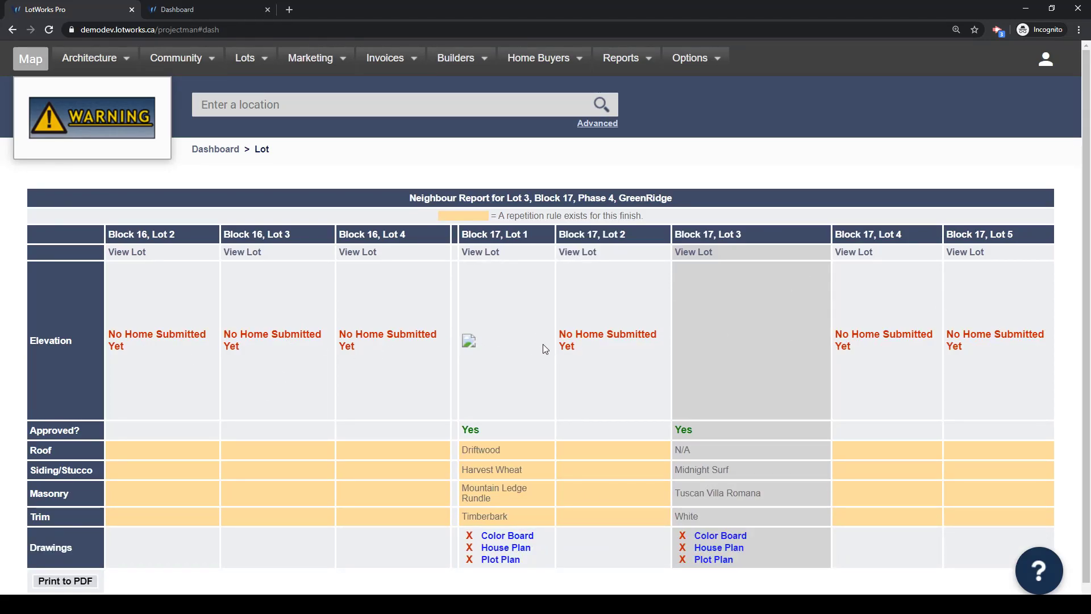
pyautogui.scroll(-1, 543, 344)
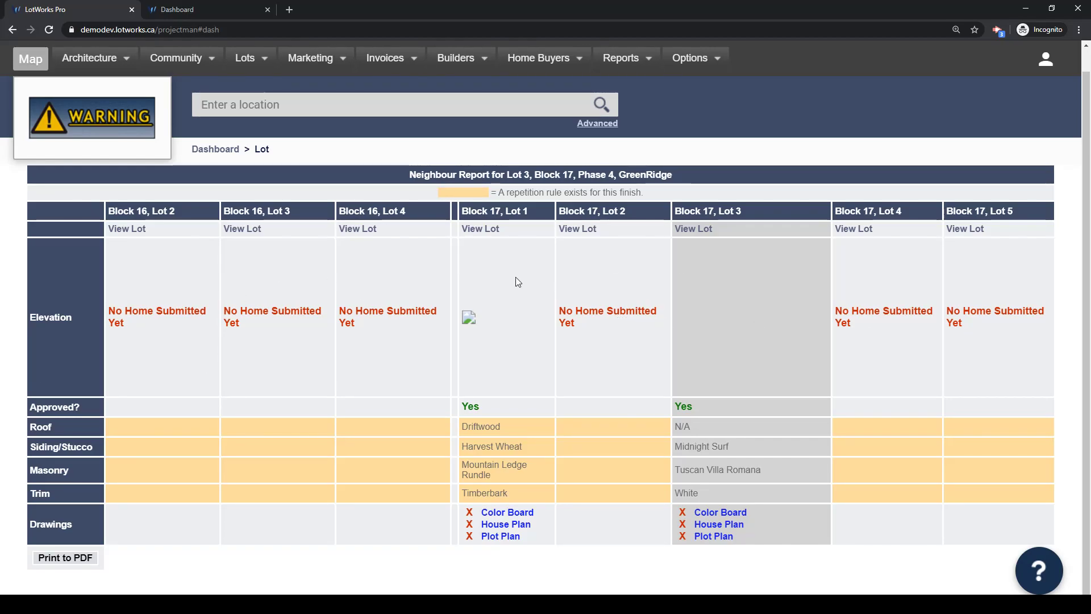
# - Go back from the neighbour report to the Edit Home form for Lot 1, Block 16 and highlight its Edit Home title
pyautogui.click(171, 13)
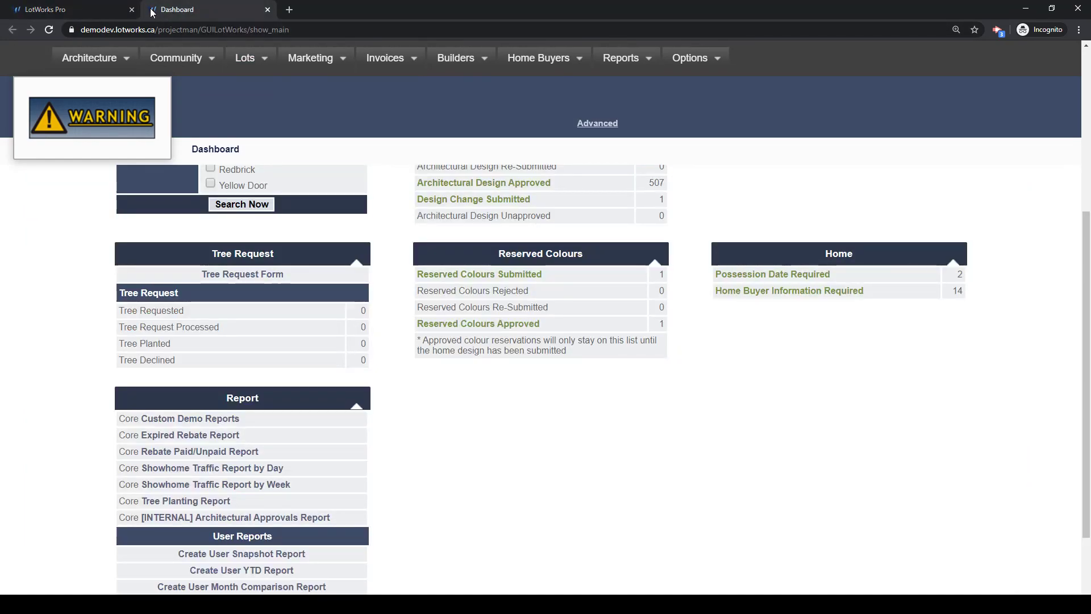
pyautogui.click(74, 10)
pyautogui.click(30, 58)
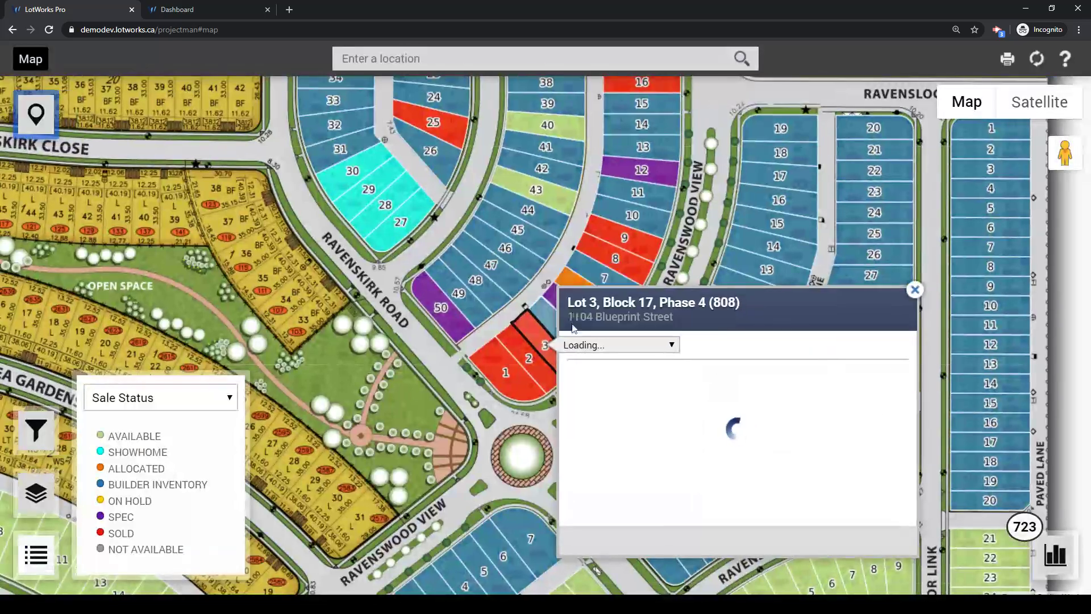
pyautogui.click(11, 29)
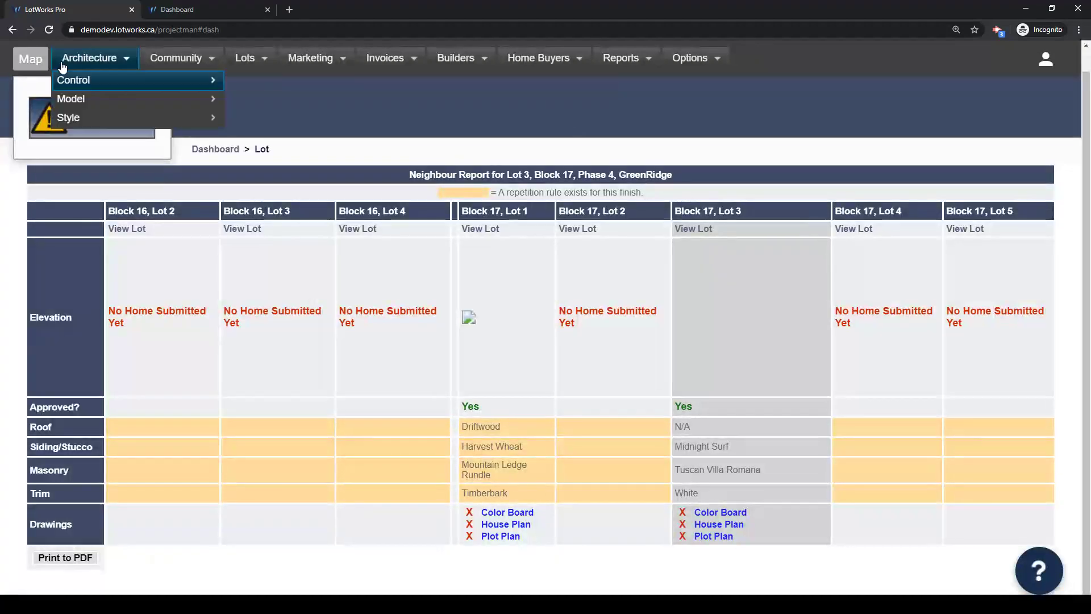
pyautogui.click(11, 29)
pyautogui.click(11, 30)
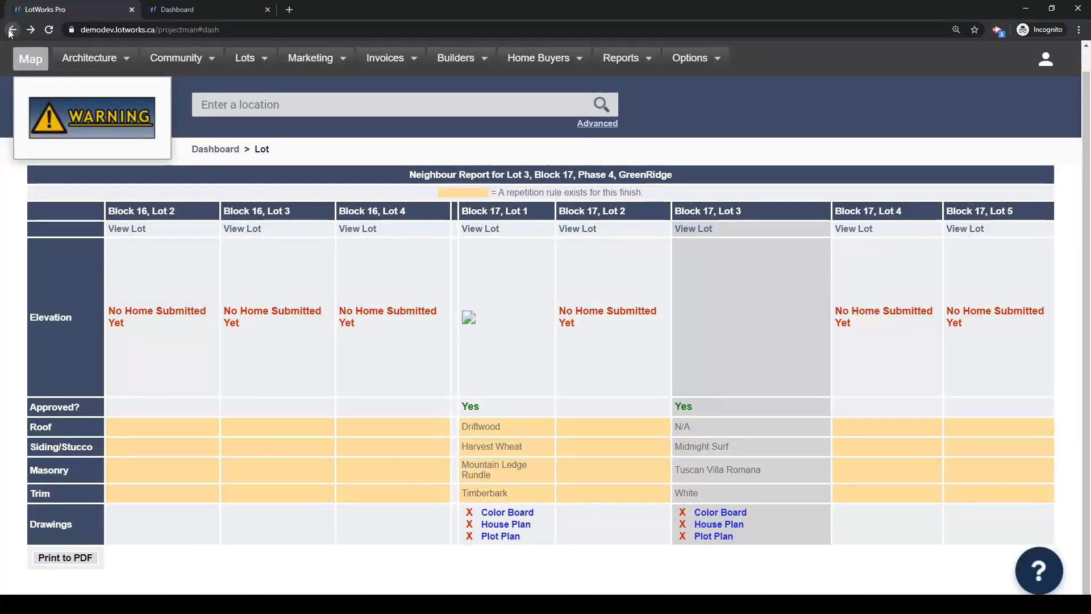
pyautogui.click(12, 30)
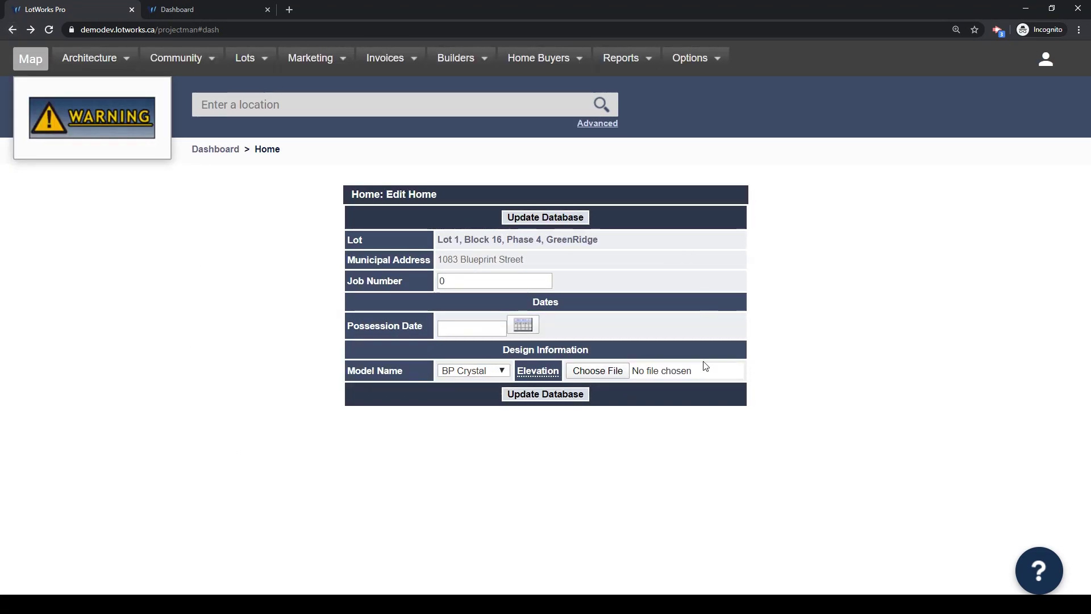
pyautogui.moveTo(435, 194); pyautogui.dragTo(389, 194)
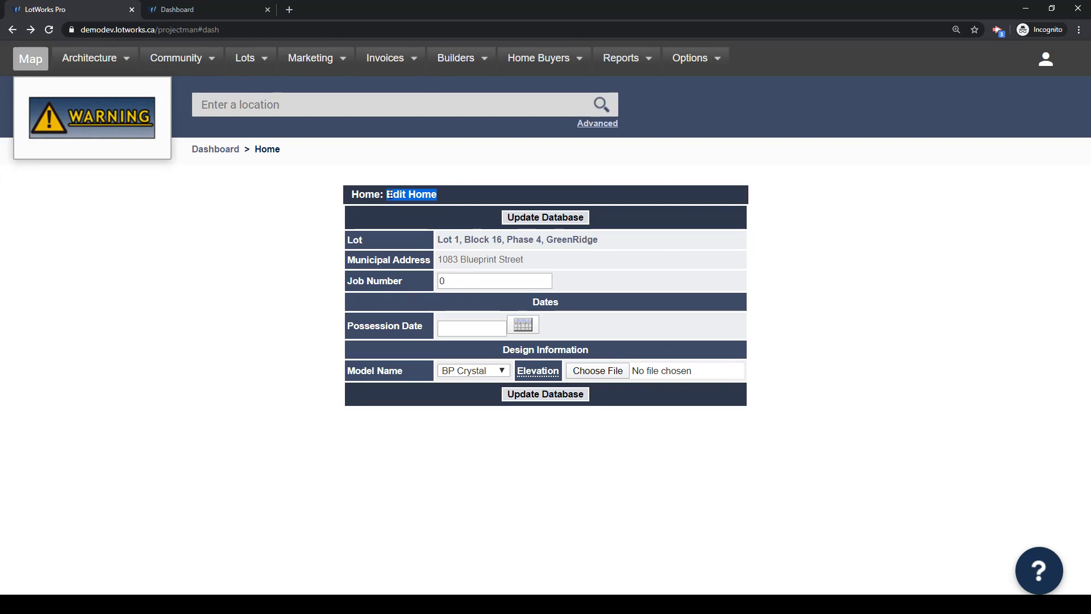
# - Return to the map and view the actions available for Lot 3, Block 17 without choosing one
pyautogui.click(30, 59)
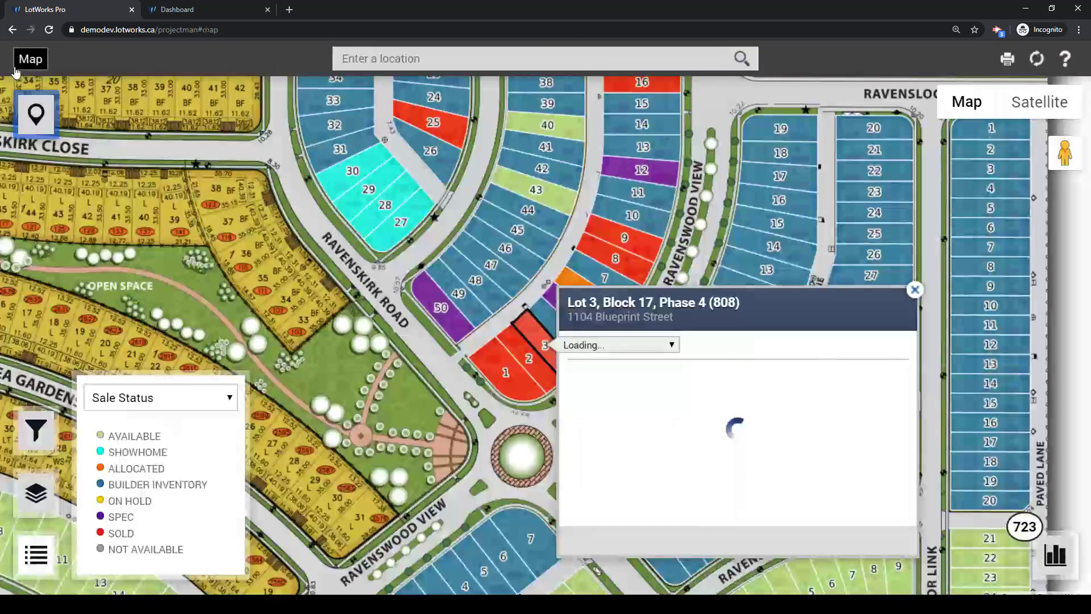
pyautogui.click(601, 344)
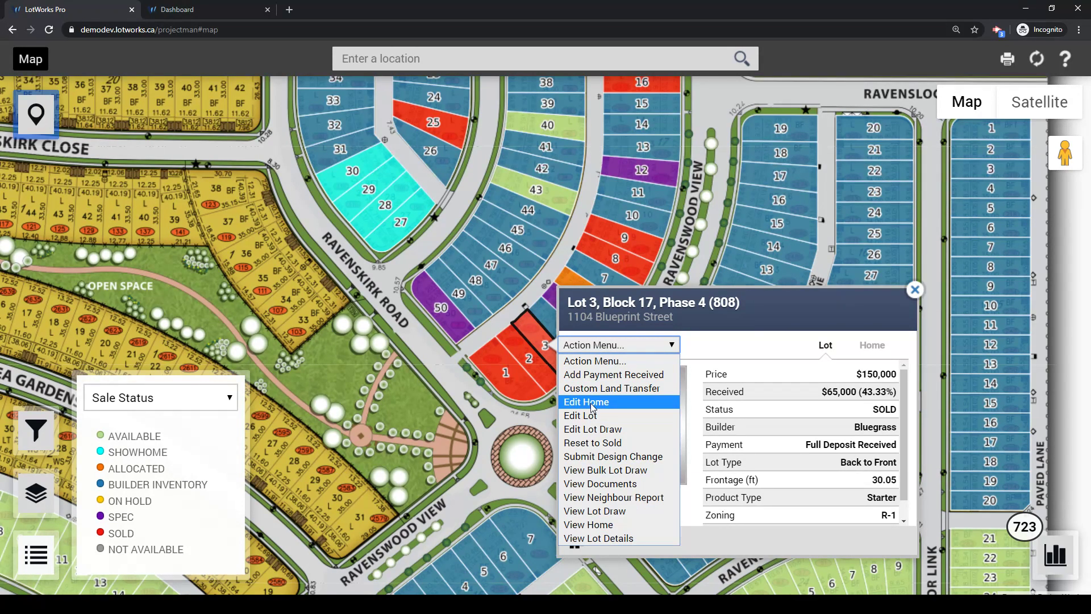
pyautogui.click(539, 417)
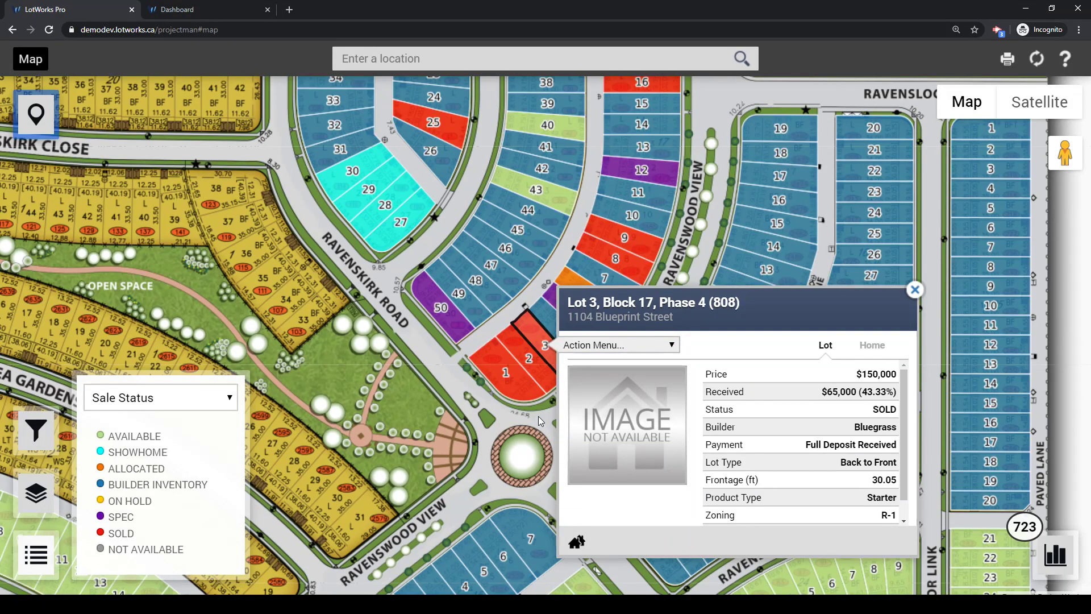
# - Close the lot information for Lot 3, Block 17, return from the map to the dashboard and look over its sections
pyautogui.click(915, 290)
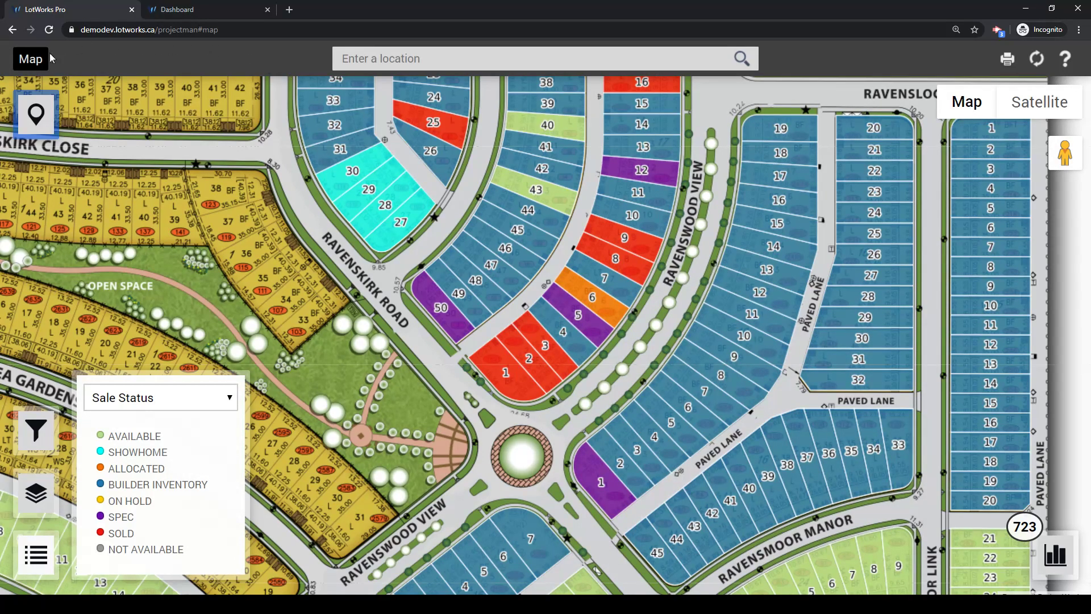
pyautogui.click(34, 61)
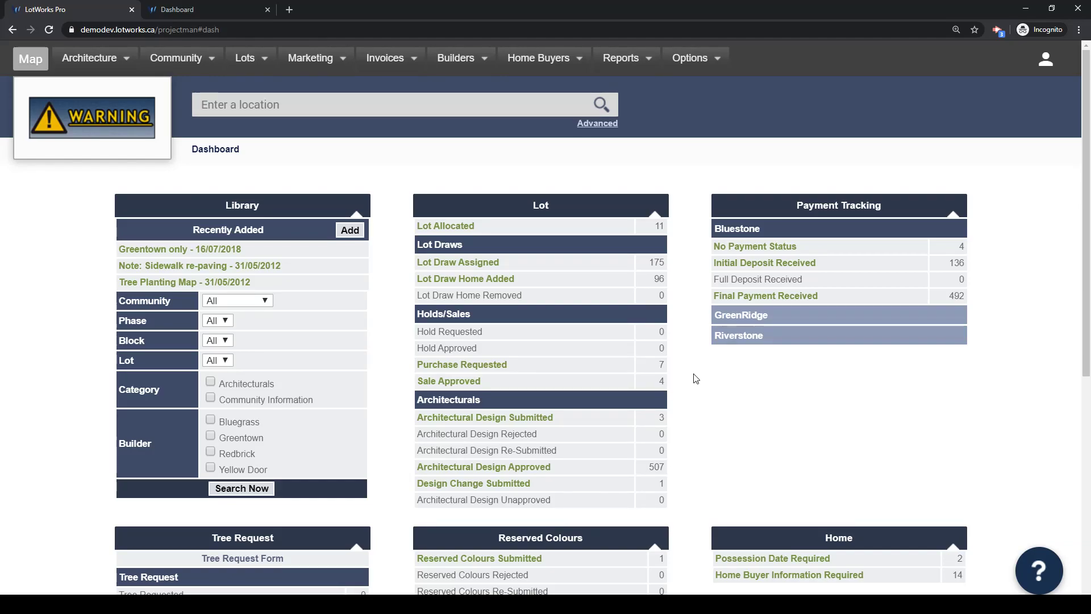
pyautogui.scroll(-3, 695, 377)
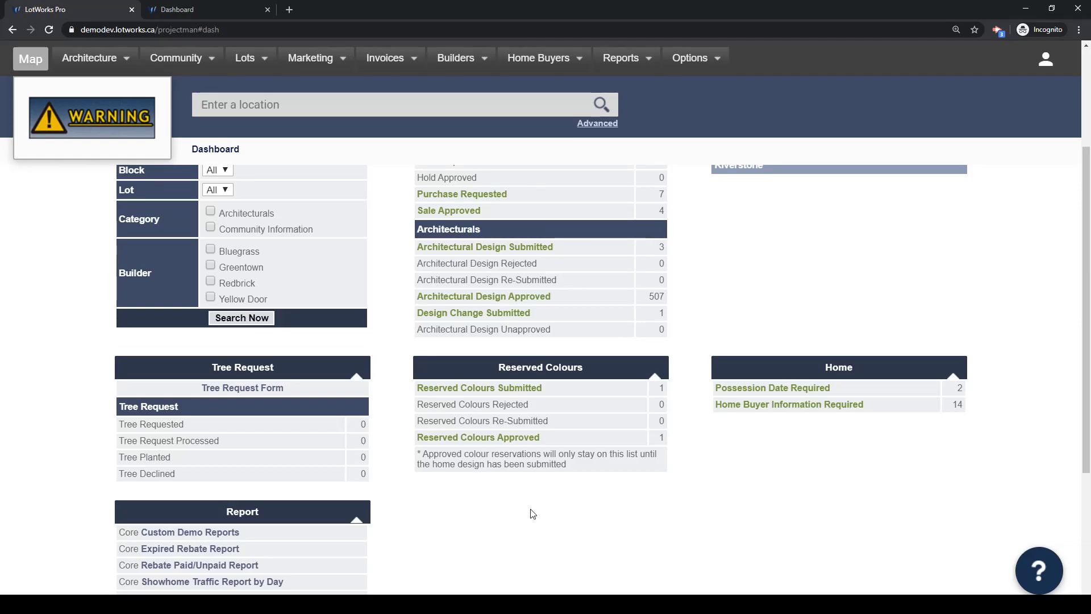
pyautogui.scroll(3, 533, 513)
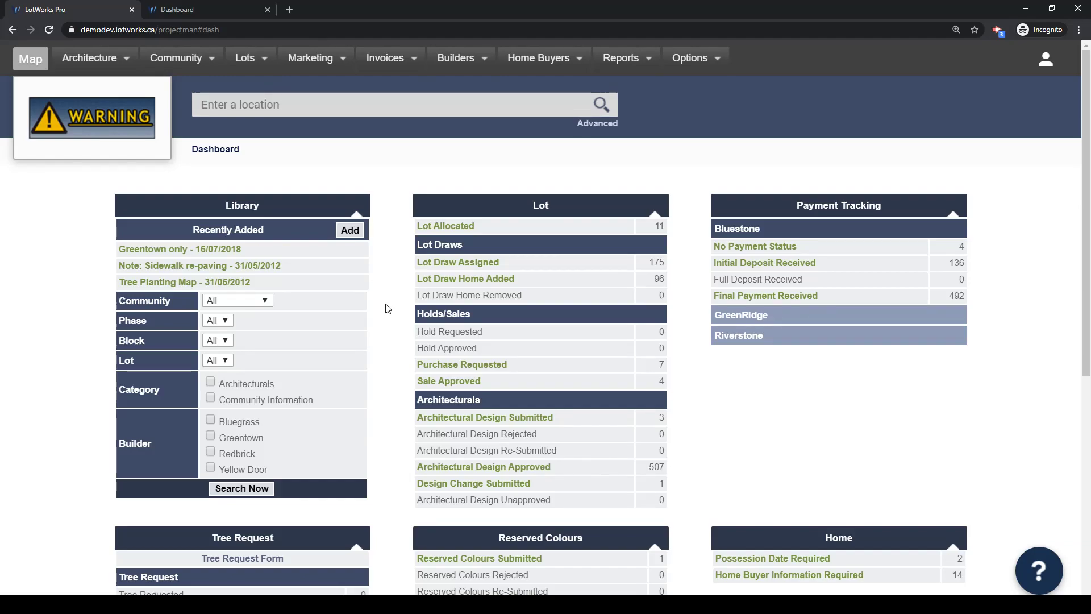
# - Open the LotWorks Help Center in a new tab from the dashboard's support options and go to its Builders page using the address entry "builder"
pyautogui.moveTo(1054, 579)
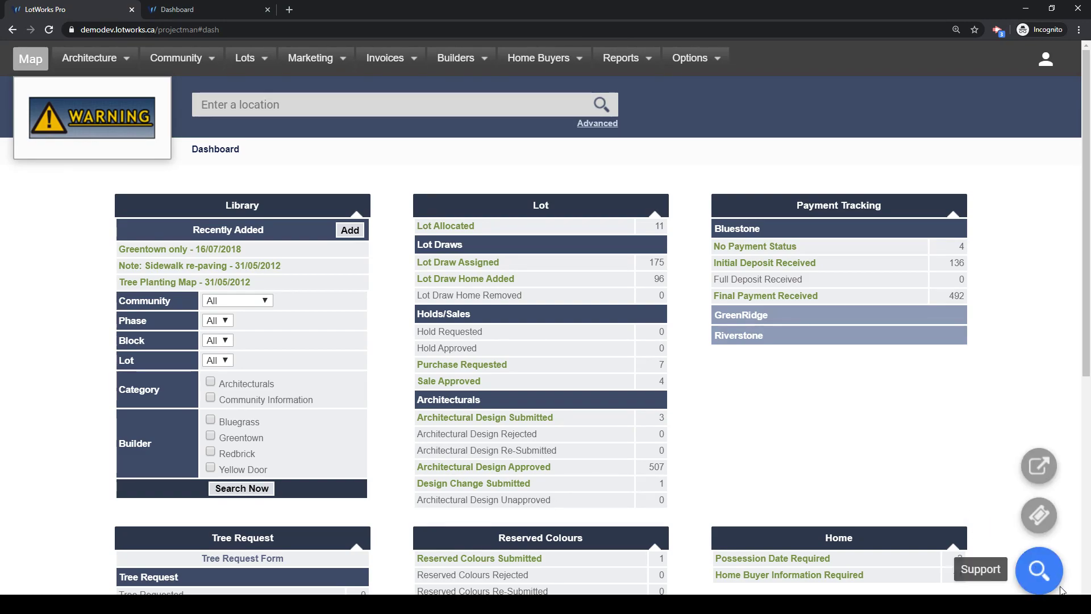
pyautogui.click(1037, 464)
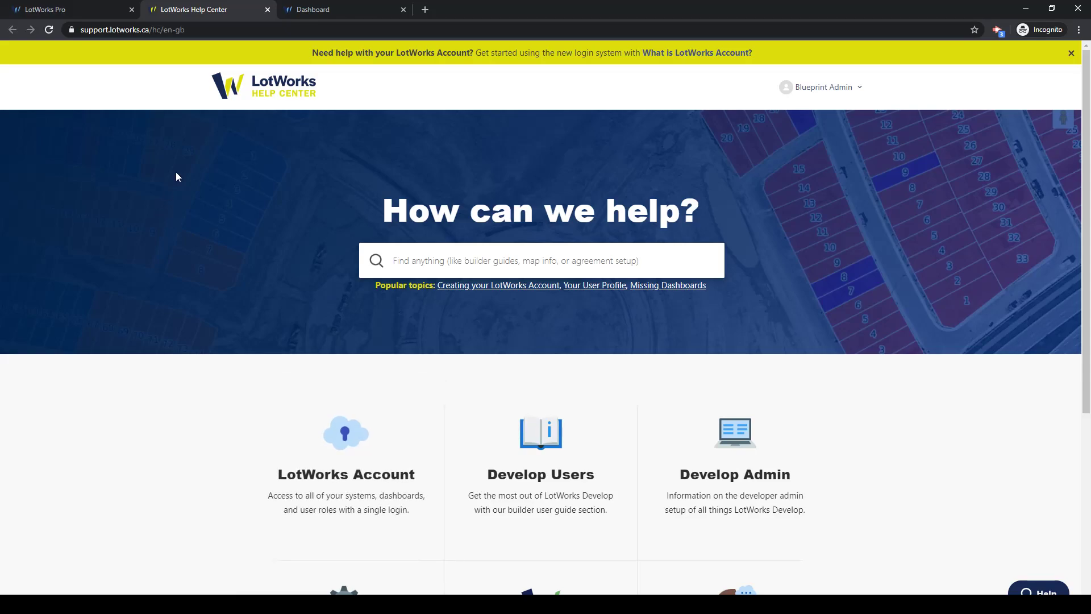
pyautogui.moveTo(153, 30); pyautogui.dragTo(75, 34)
pyautogui.click(115, 33)
pyautogui.click(187, 424)
pyautogui.click(196, 30)
pyautogui.write('builder')
pyautogui.press('Return')
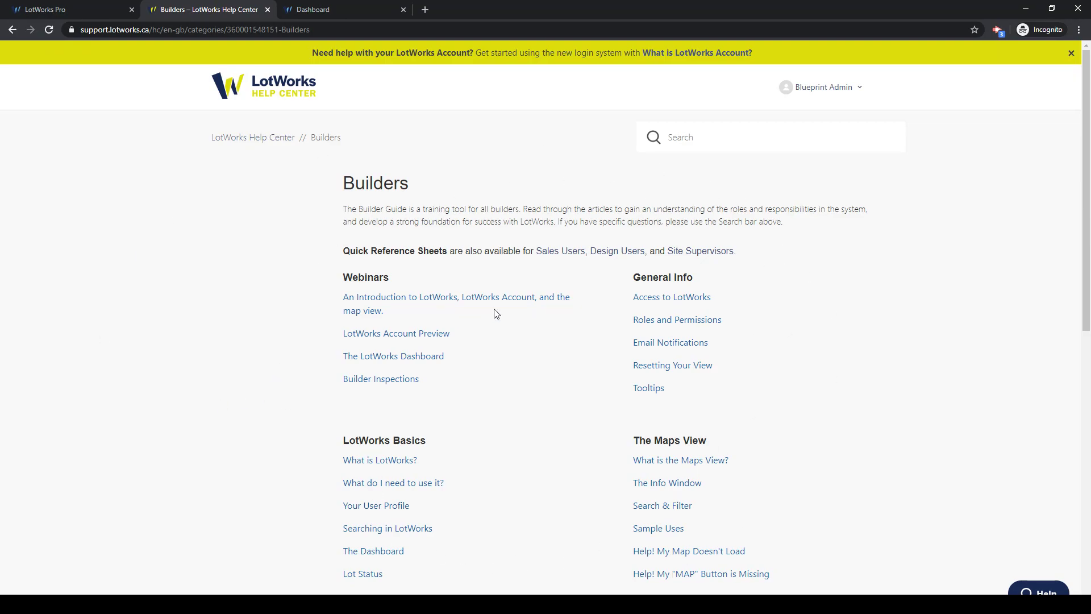
# - Look through the Builders guide's article topics from Webinars down to Inspections and return to the beginning of the page
pyautogui.scroll(-3, 659, 383)
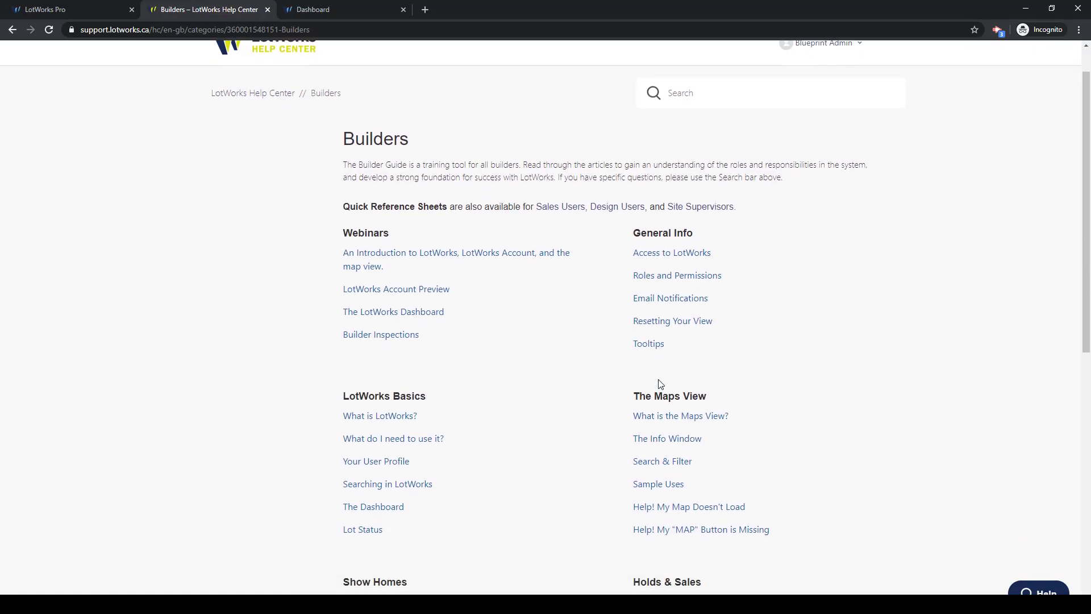
pyautogui.scroll(-2, 659, 383)
pyautogui.scroll(-2, 658, 377)
pyautogui.scroll(-2, 658, 379)
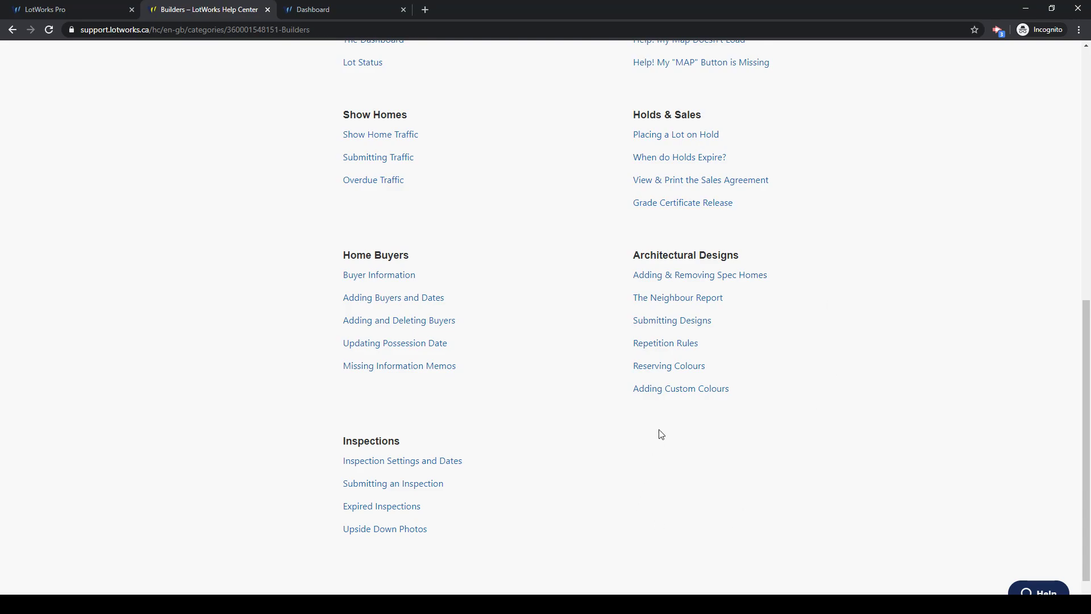
pyautogui.scroll(9, 661, 434)
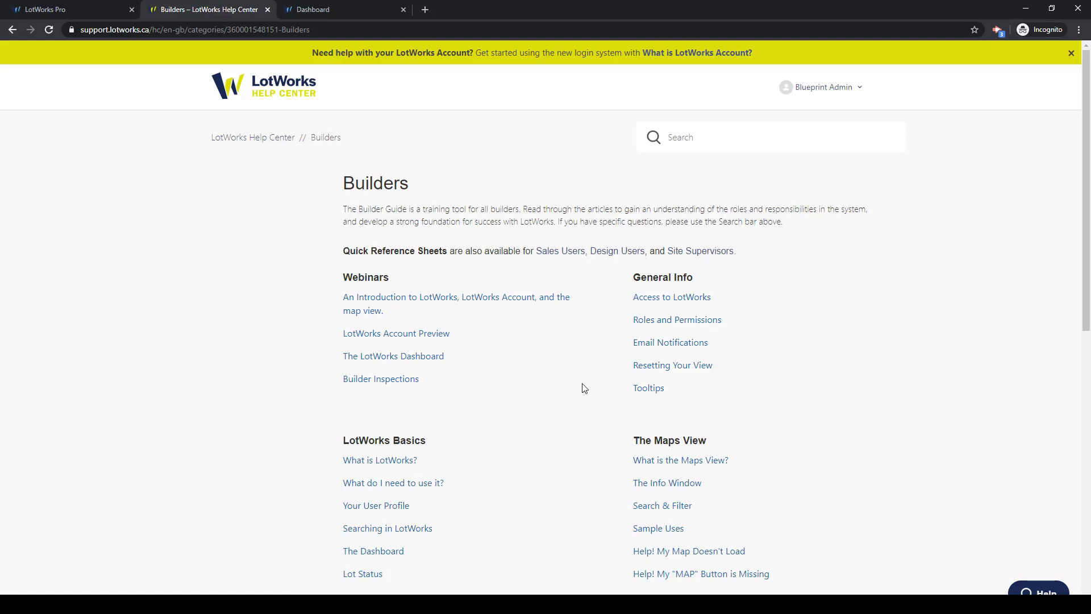
# - Return to the Help Center home page, open the Develop Users section and look through its builder guide articles
pyautogui.click(265, 82)
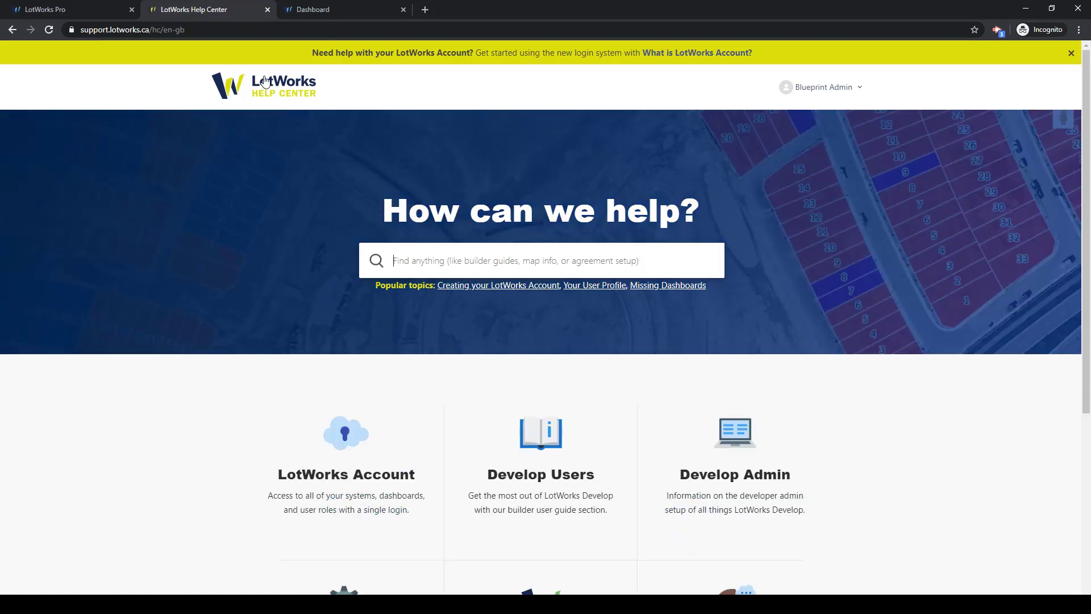
pyautogui.click(542, 444)
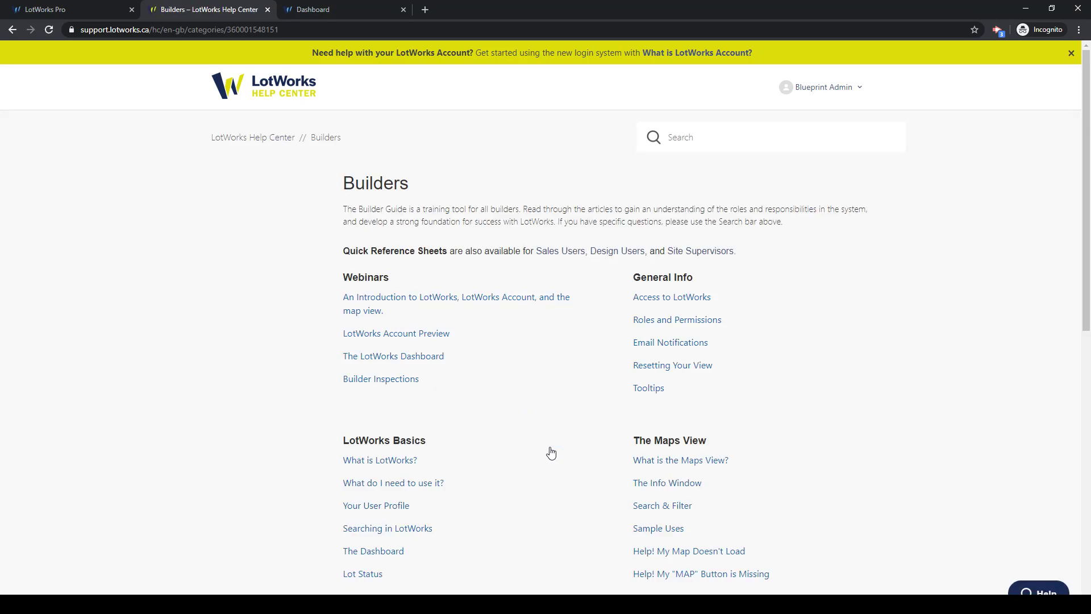
pyautogui.scroll(-10, 551, 453)
pyautogui.scroll(10, 551, 452)
pyautogui.scroll(-9, 216, 418)
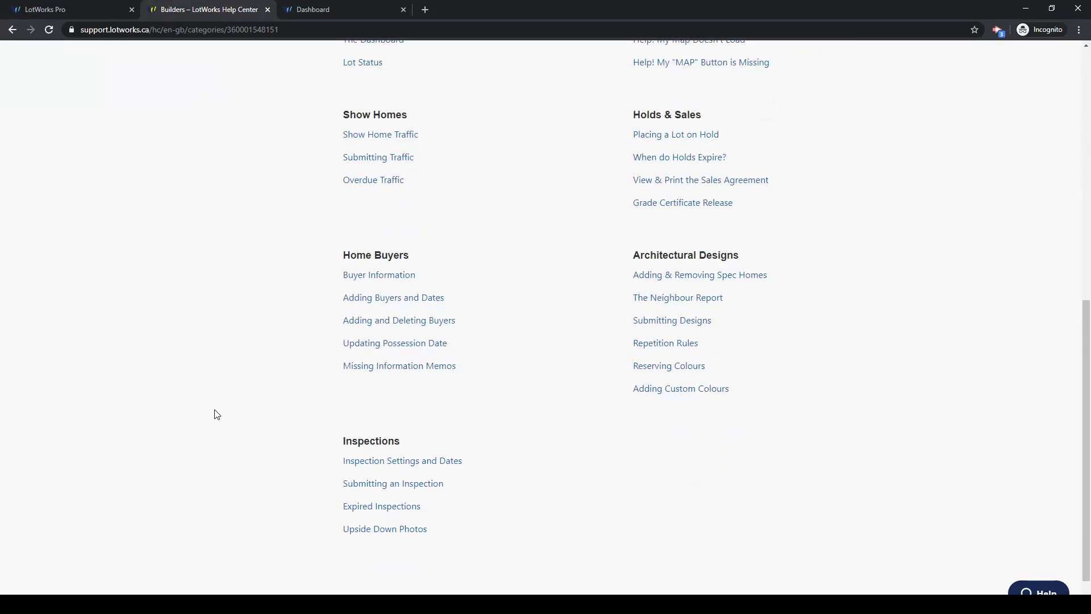